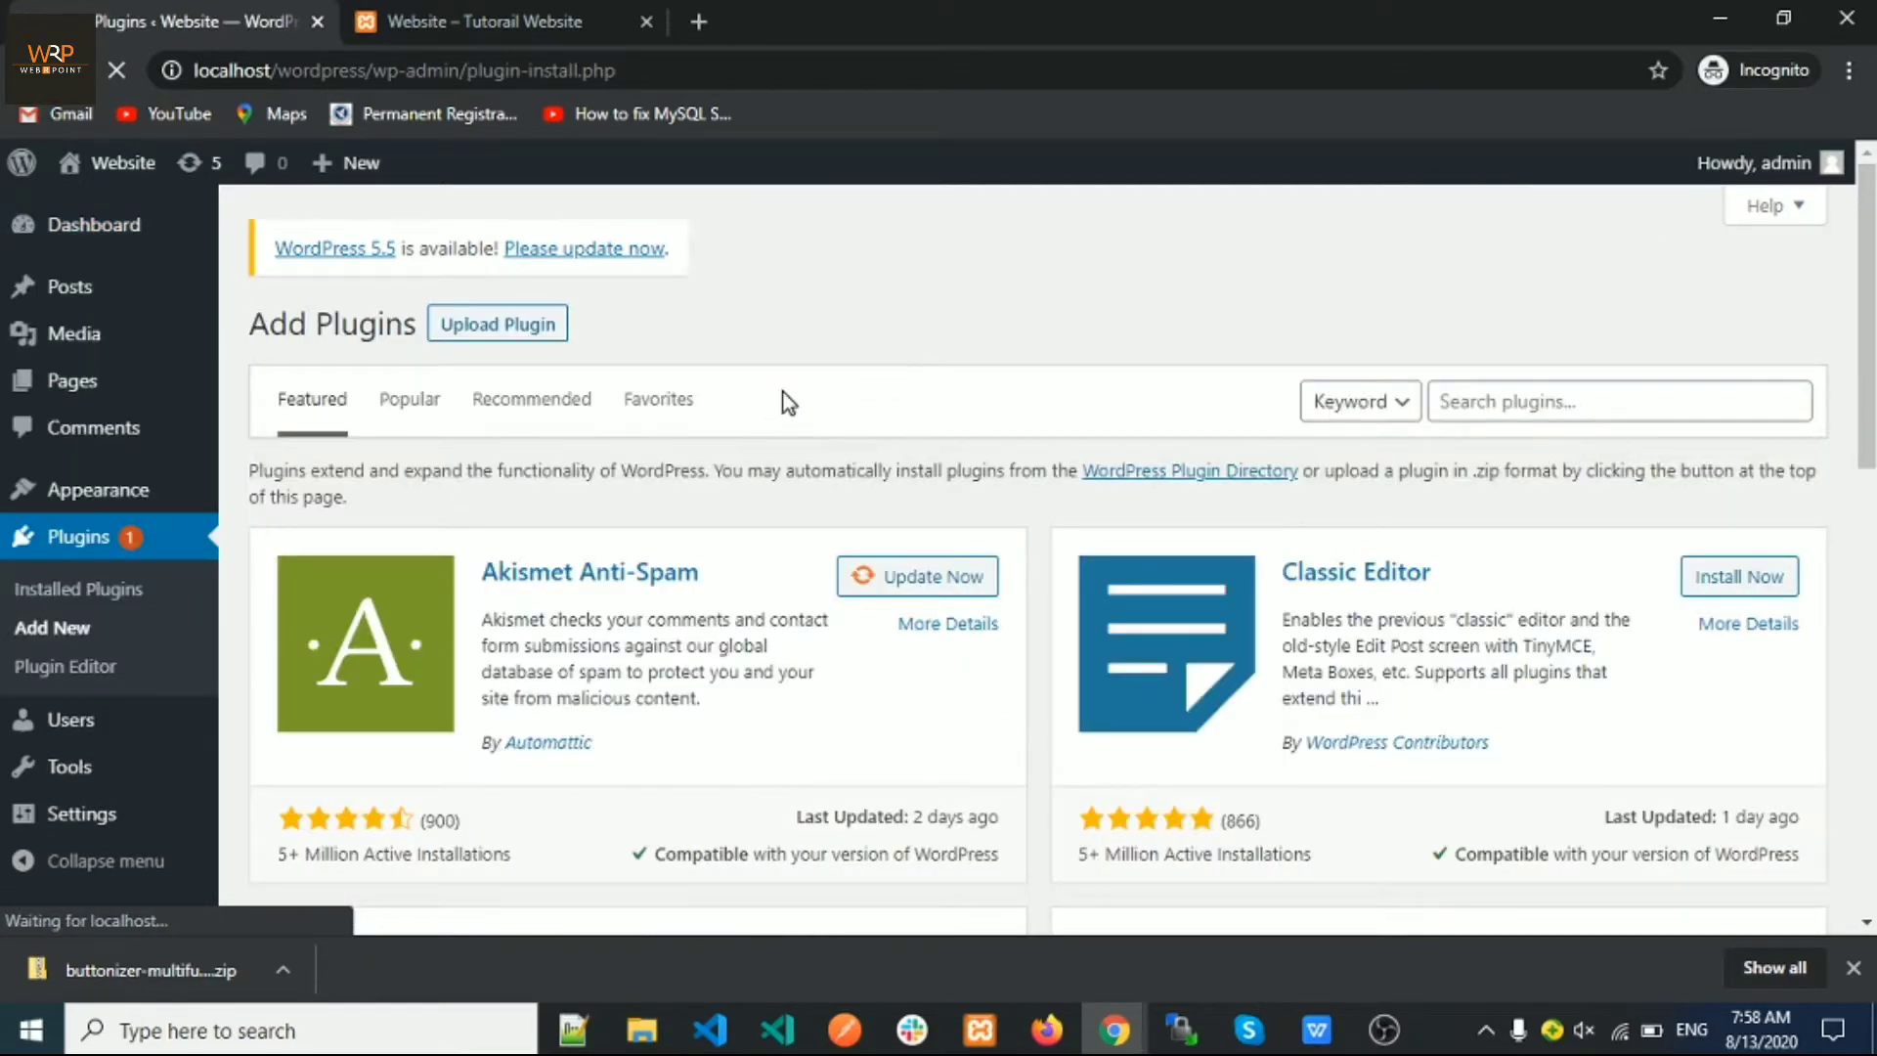
- Search the plugin directory for "AAM" and activate the Advanced Access Manager plugin
left_click(1560, 405)
left_click(1561, 404)
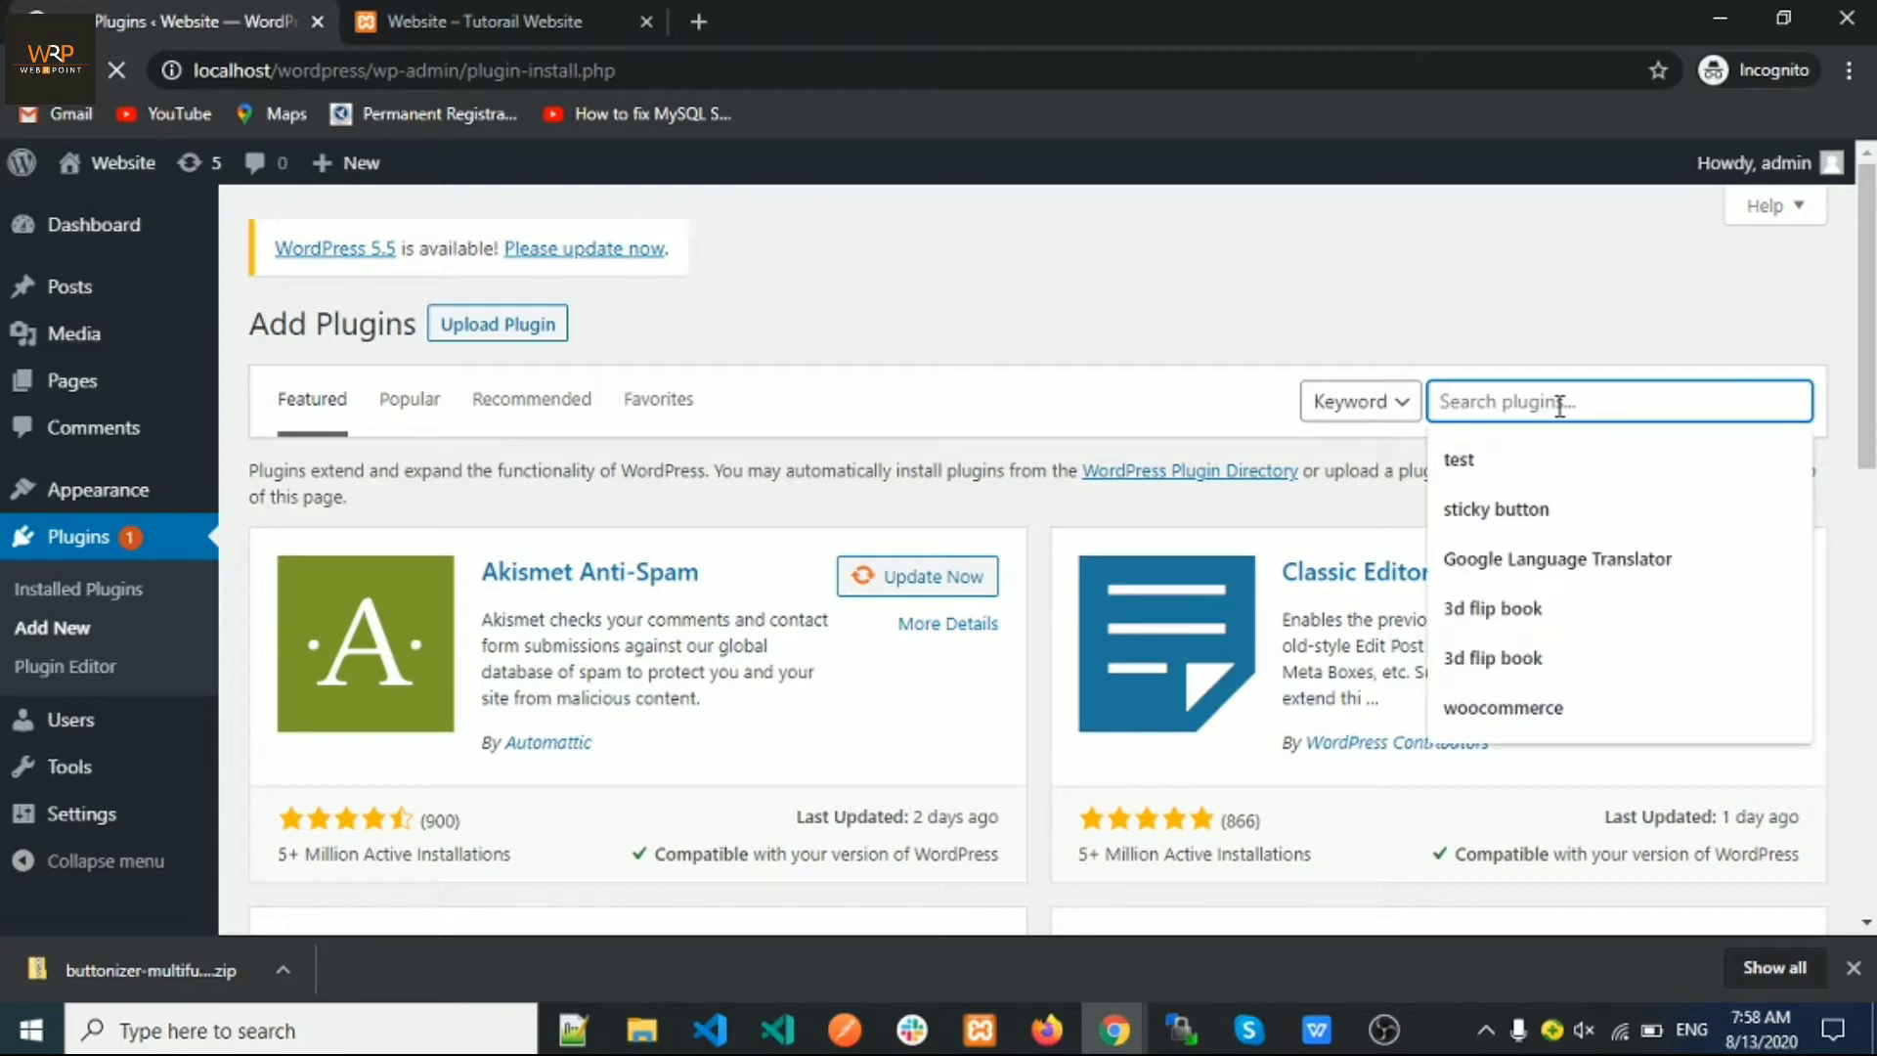
type("AAM")
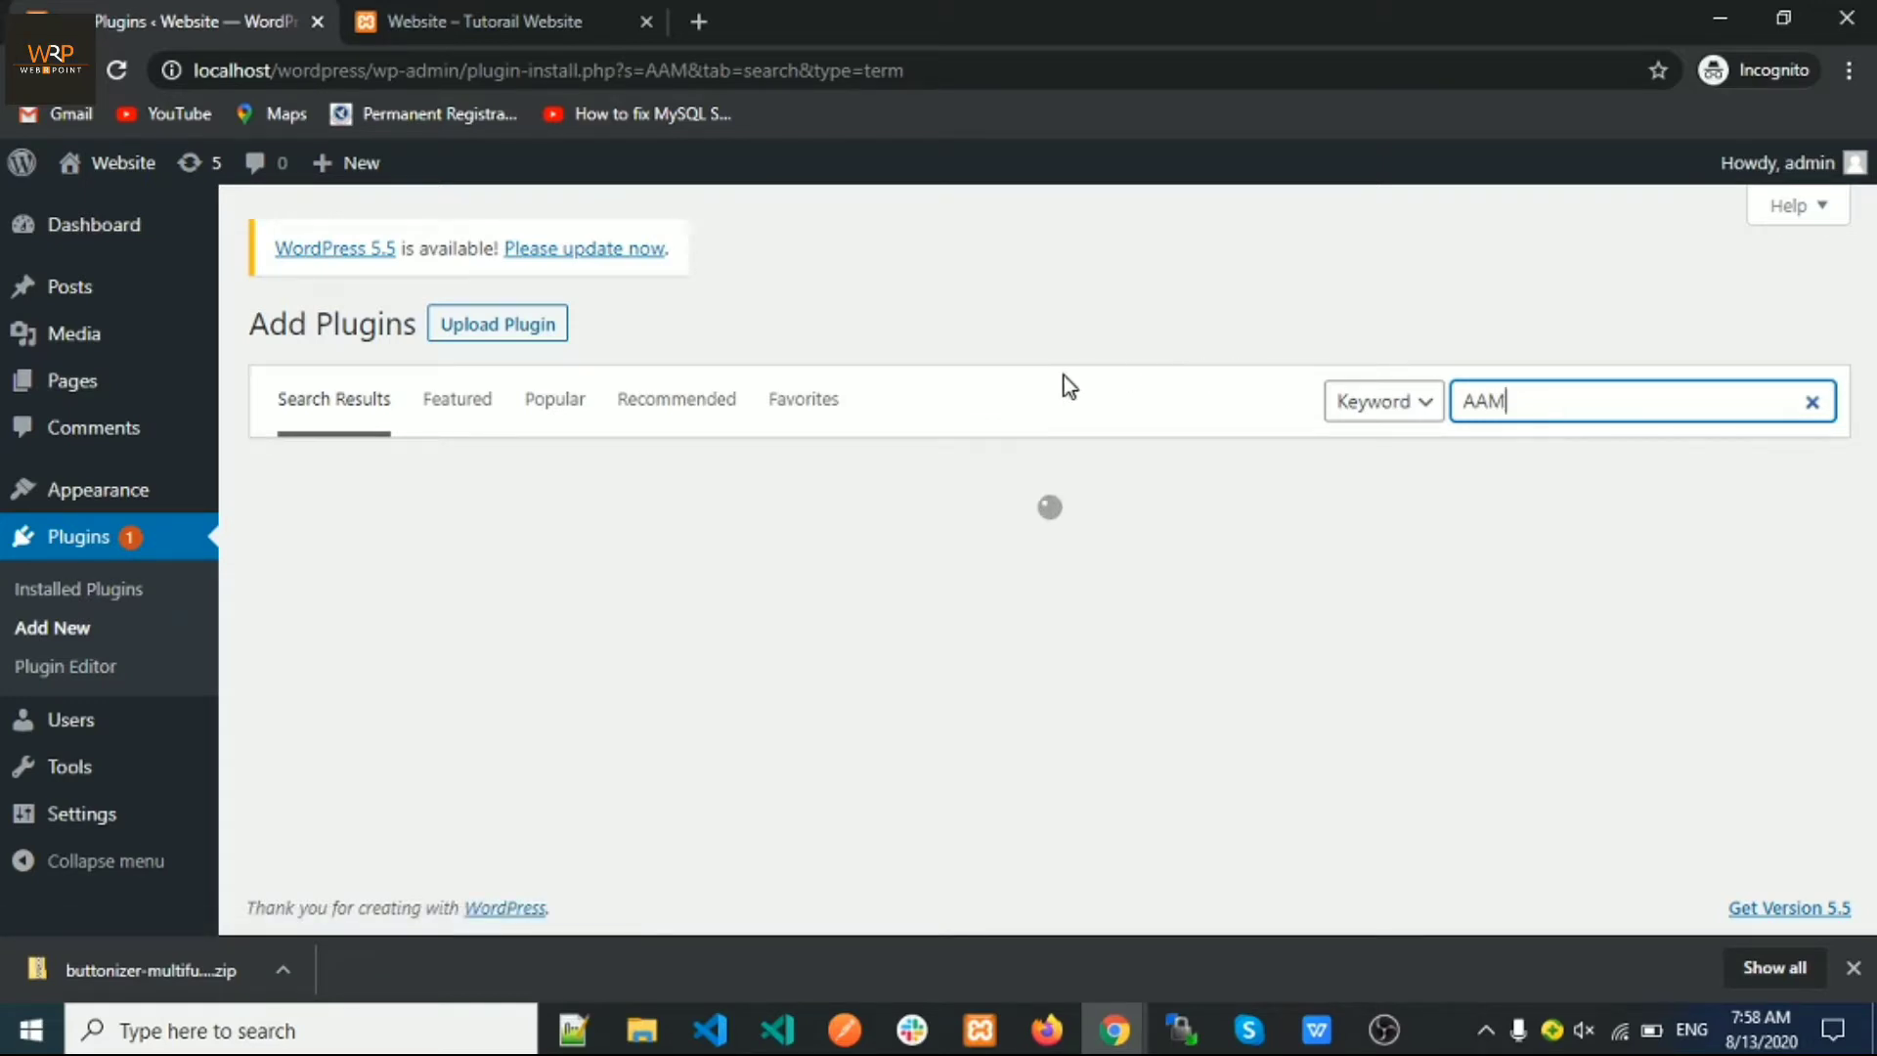
scroll(1025, 388, "down", 1)
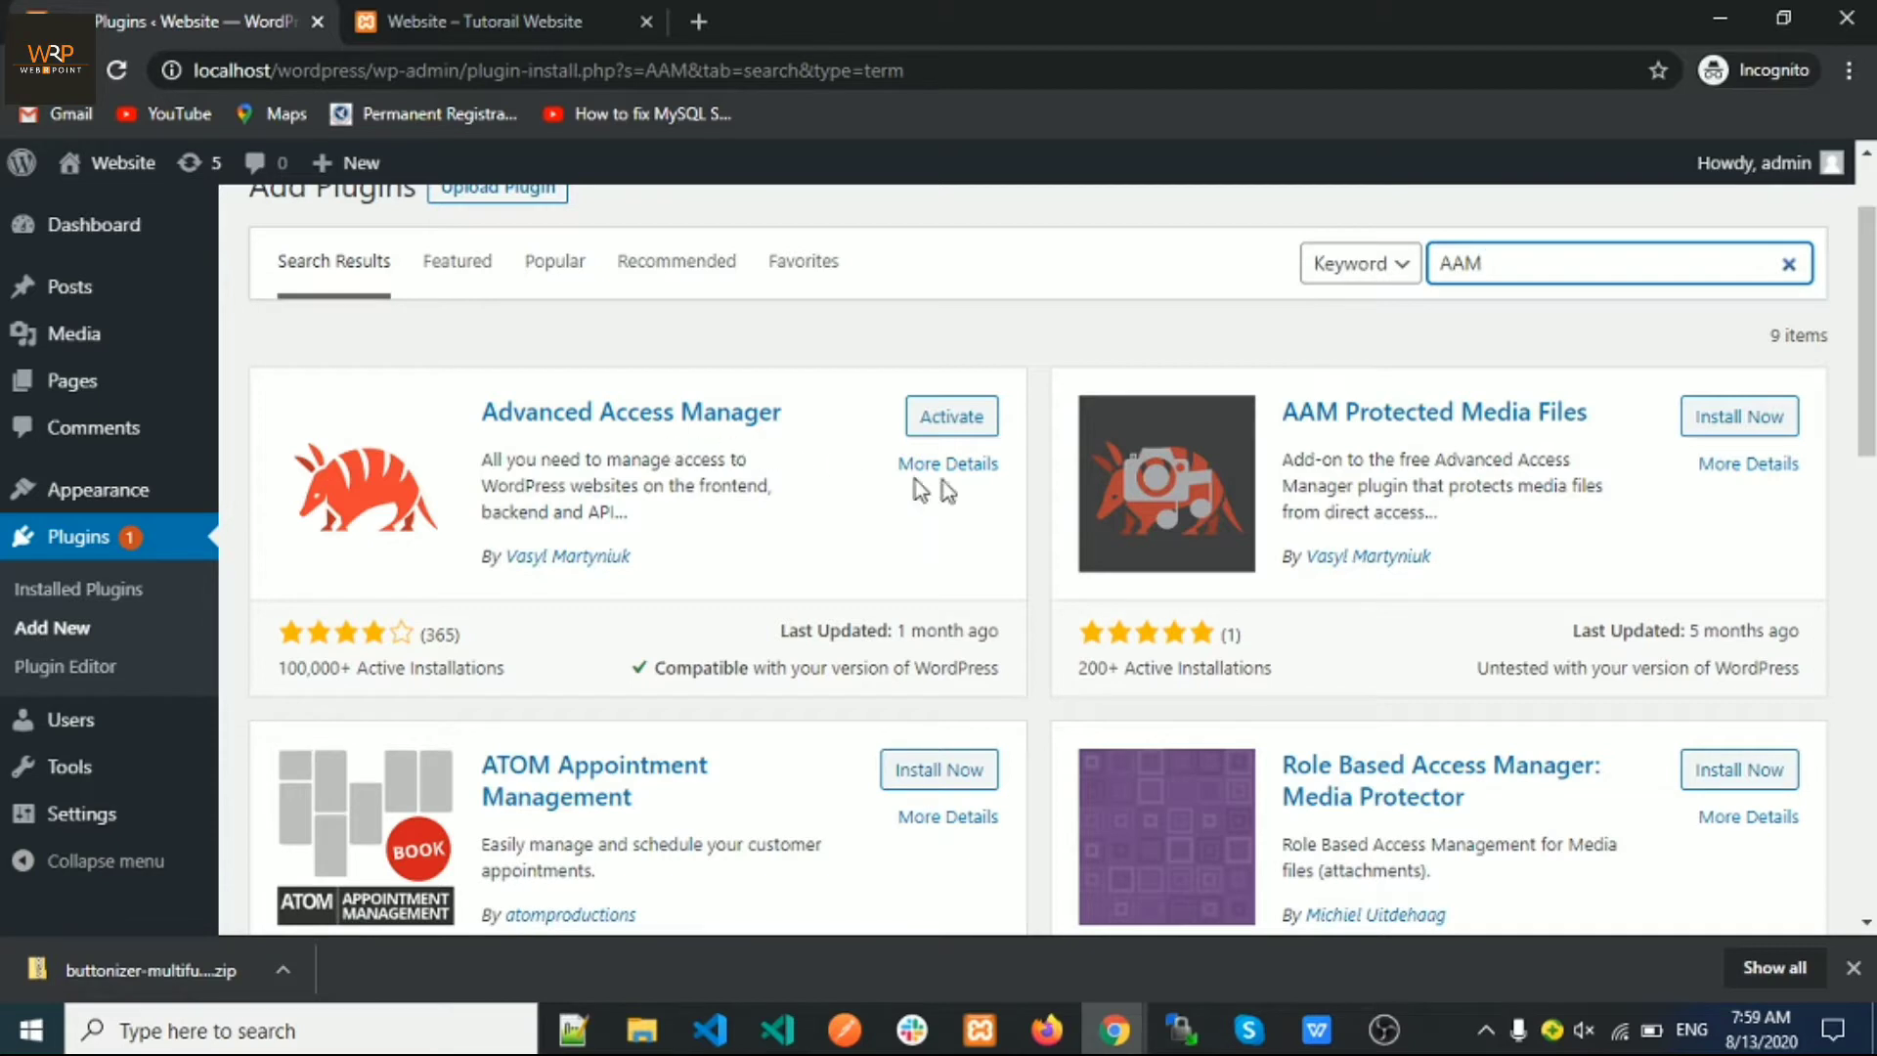
left_click(945, 430)
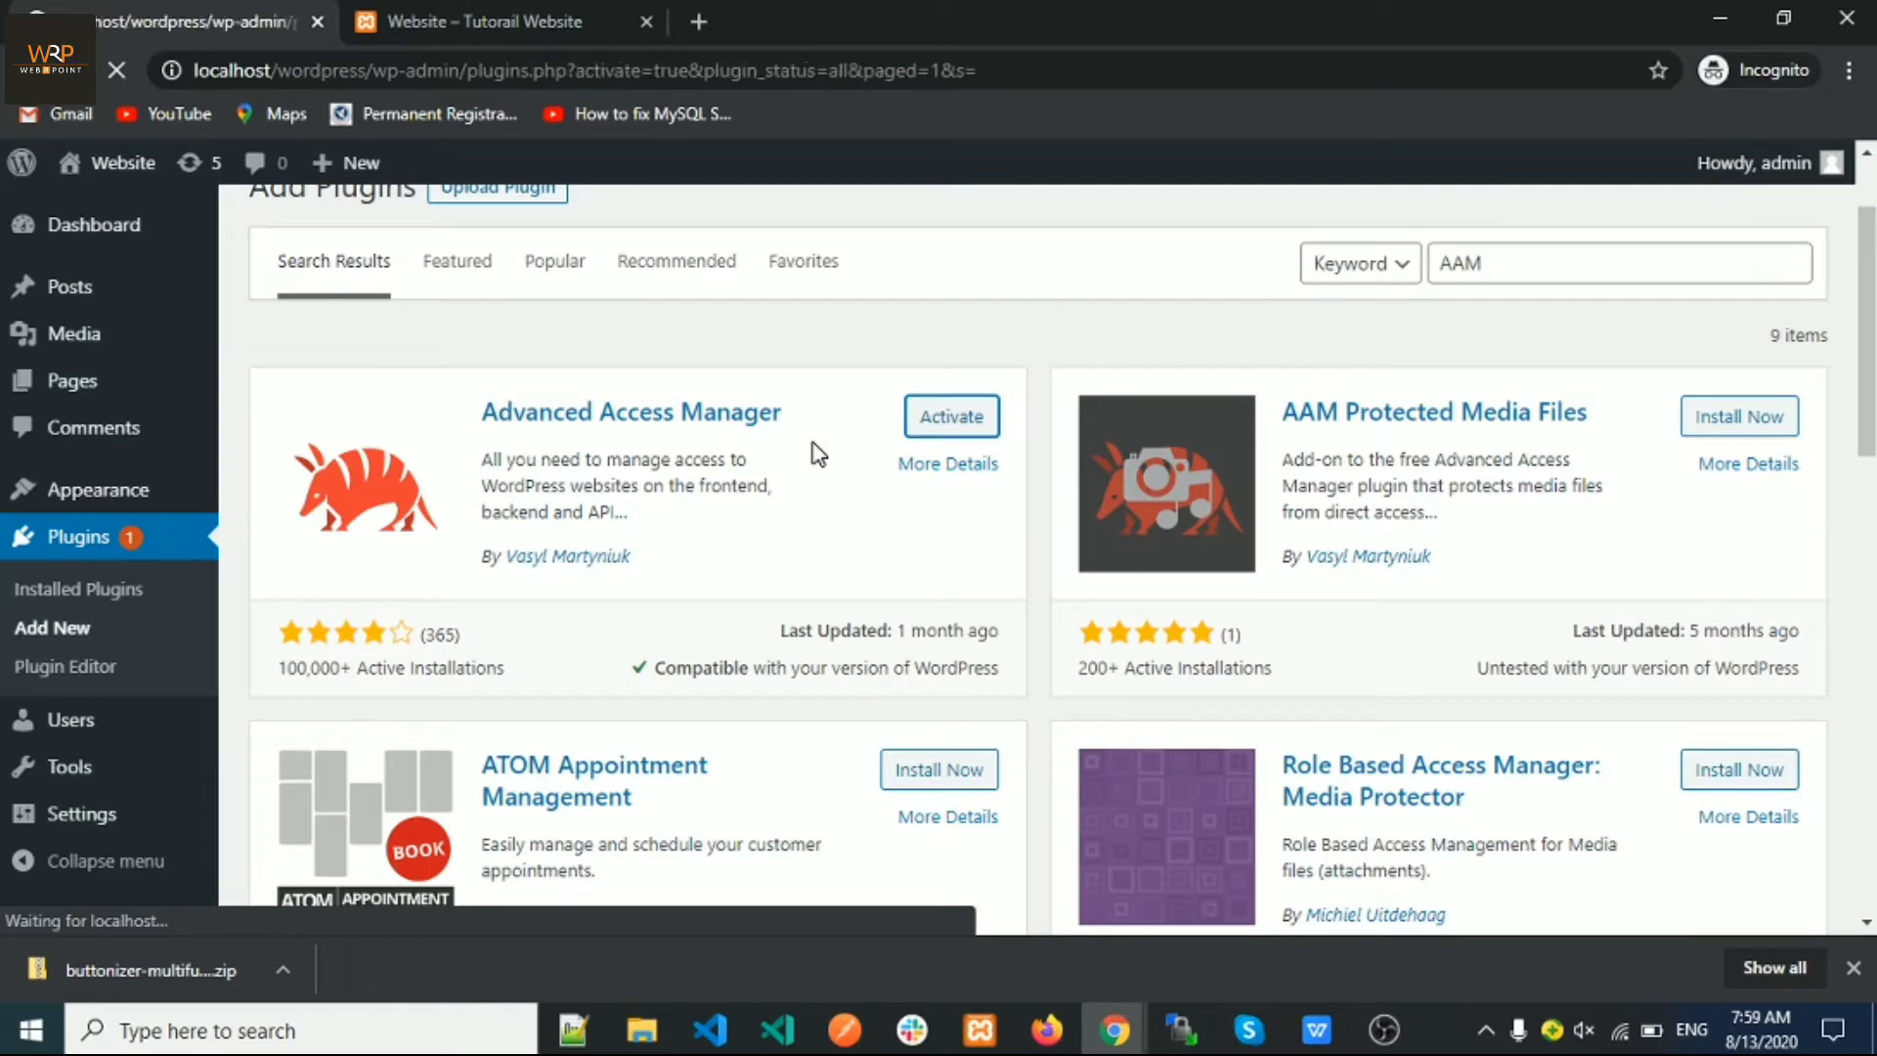
- Open the AAM management page and show its list of users, locating the account named "user"
scroll(811, 450, "down", 3)
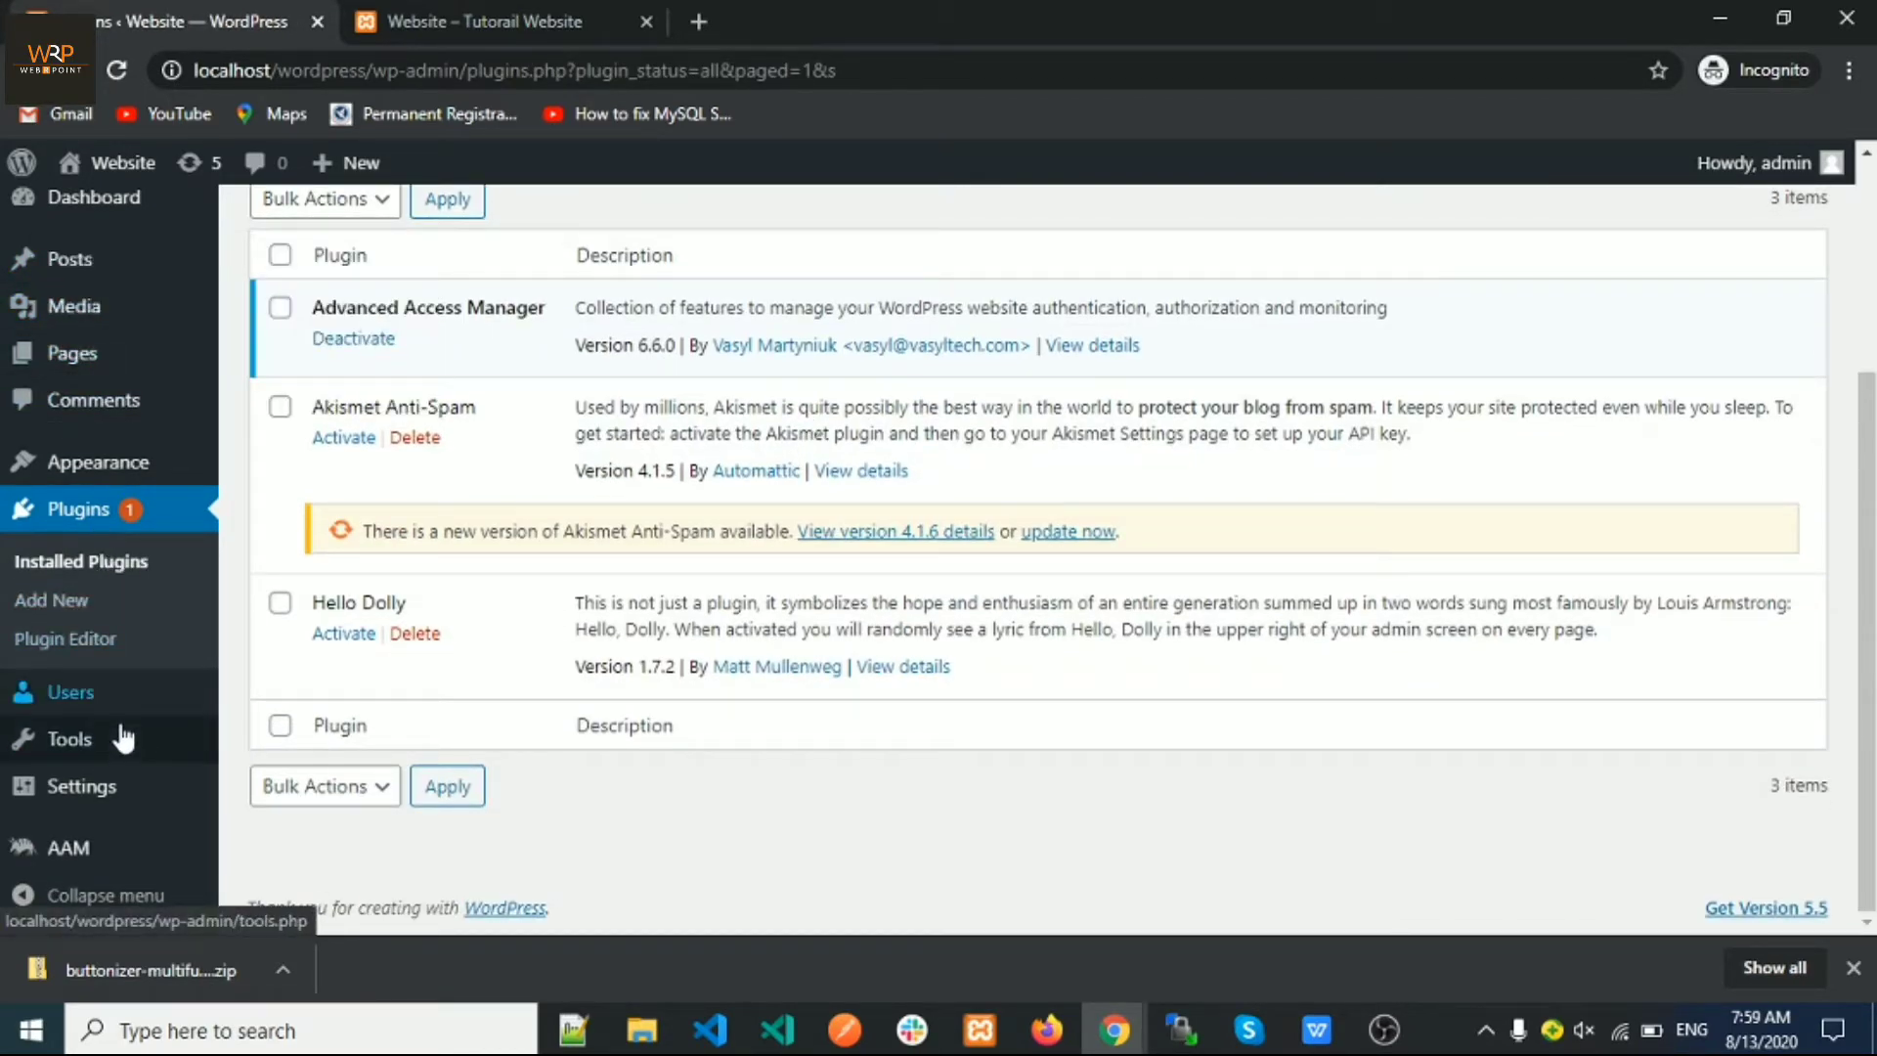
left_click(77, 864)
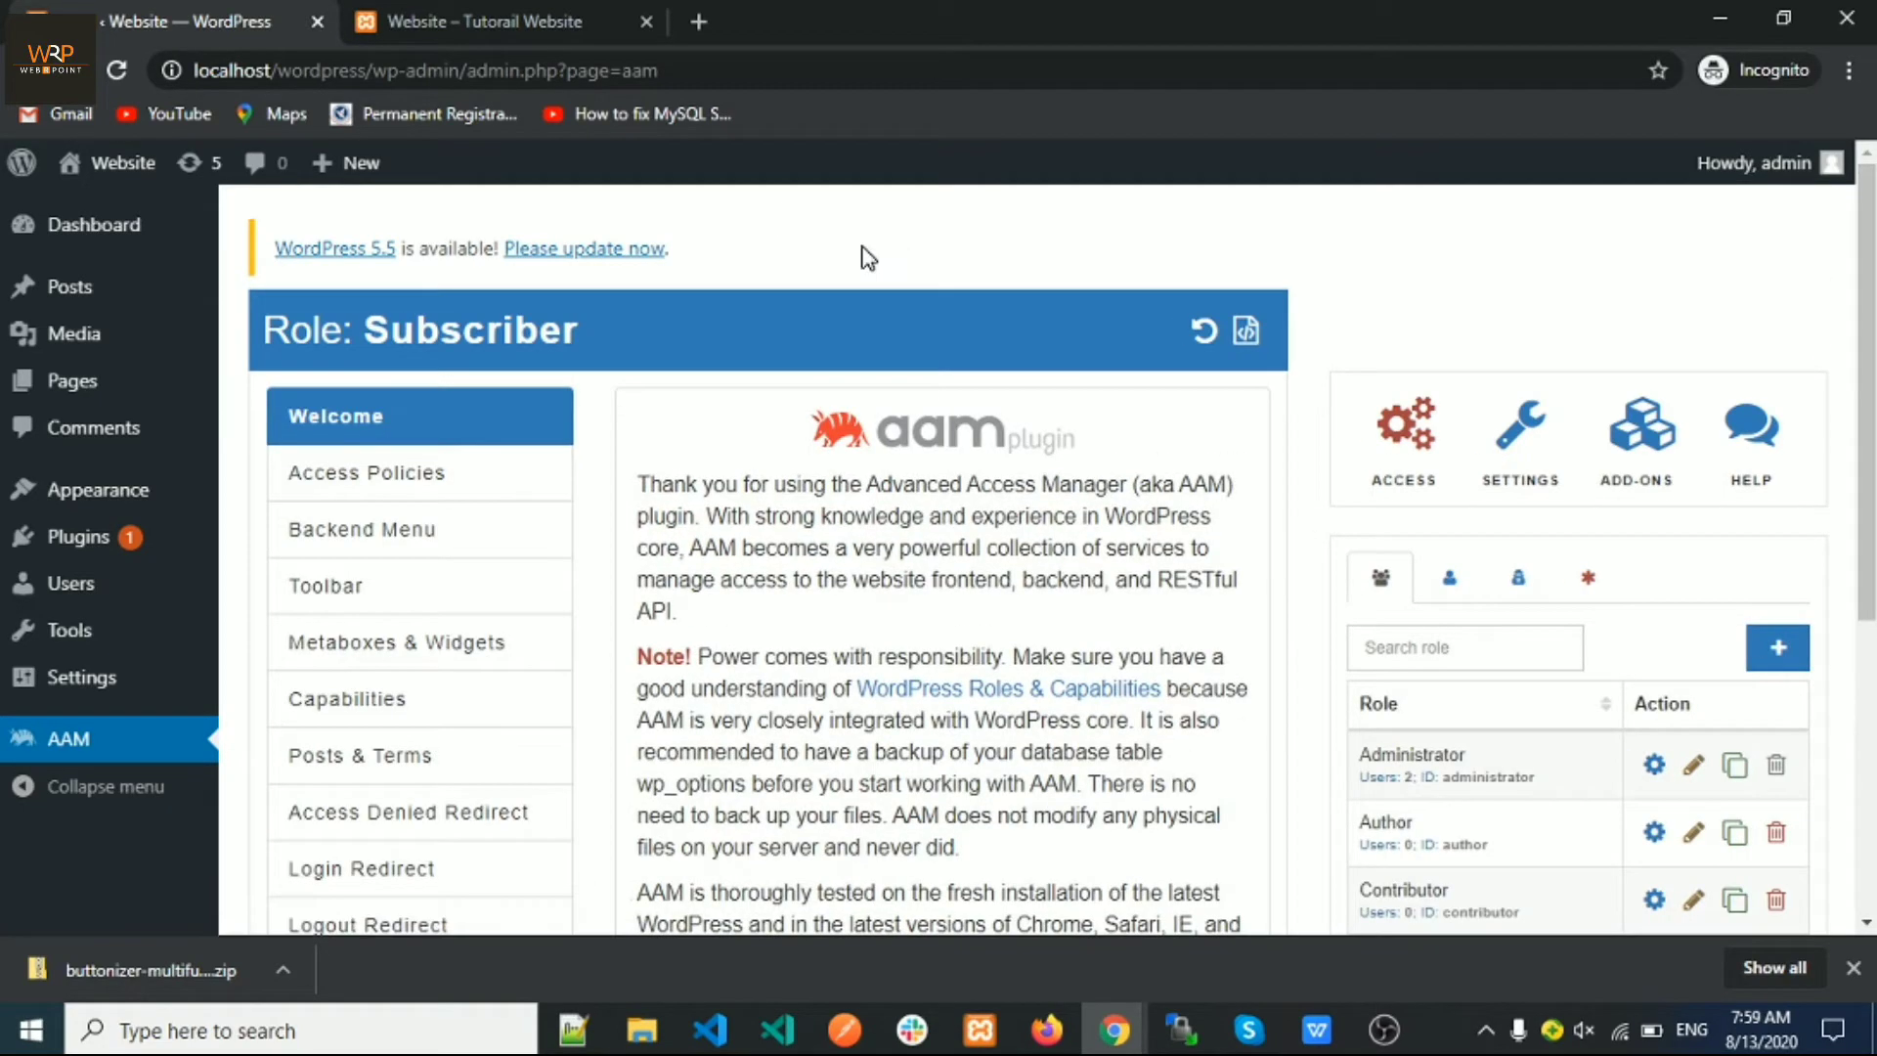
scroll(861, 283, "down", 5)
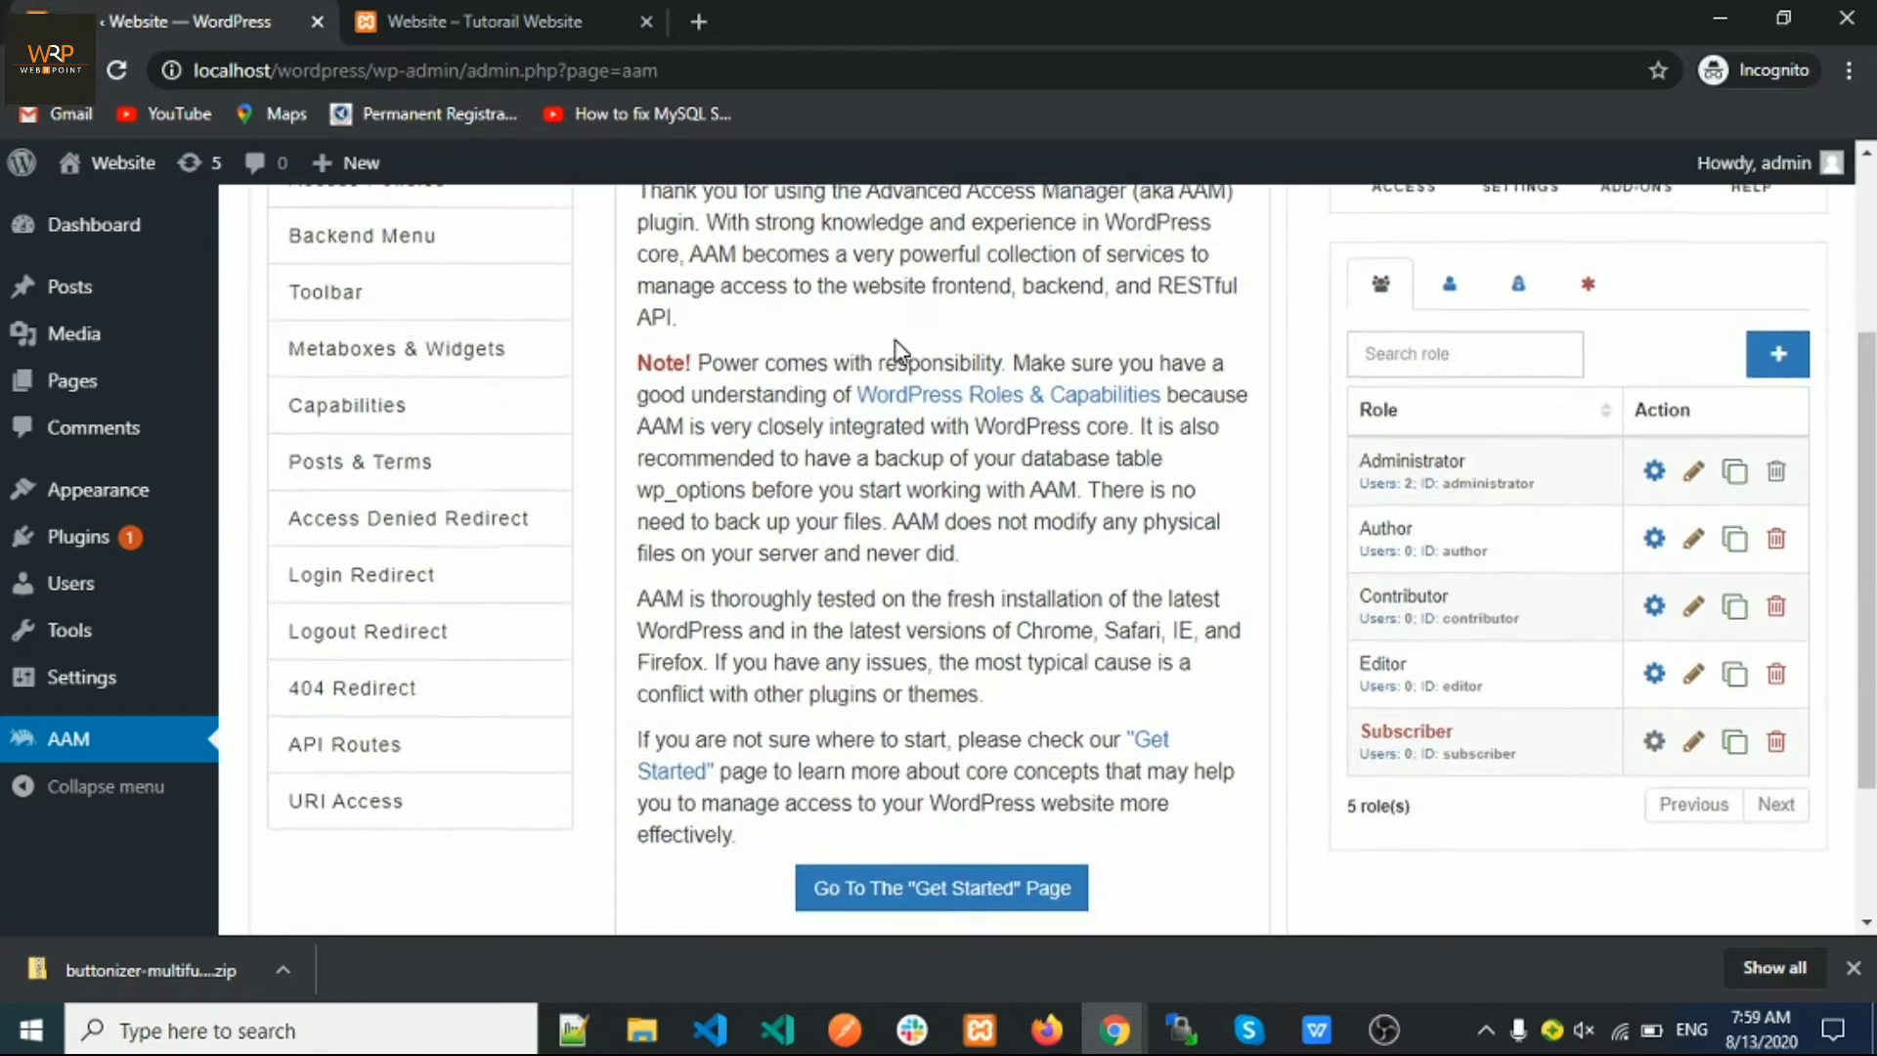
scroll(897, 340, "up", 4)
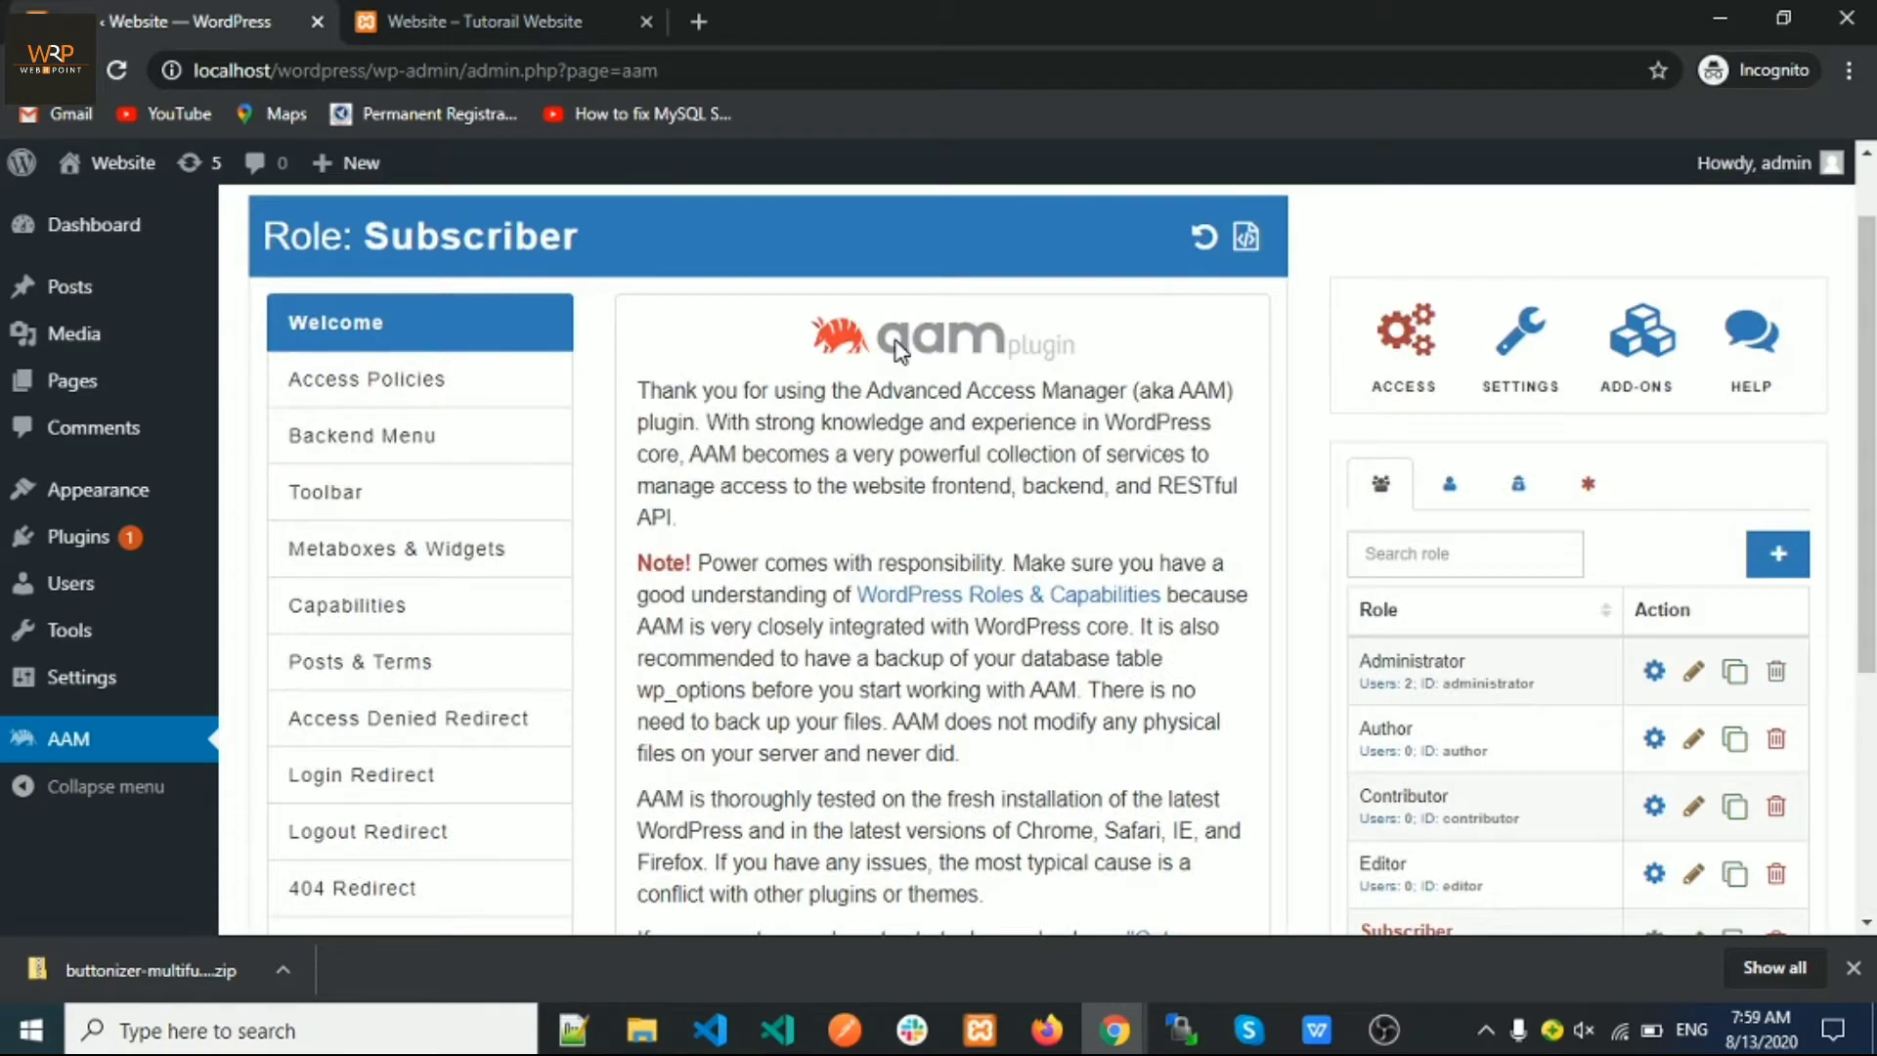
scroll(897, 354, "down", 1)
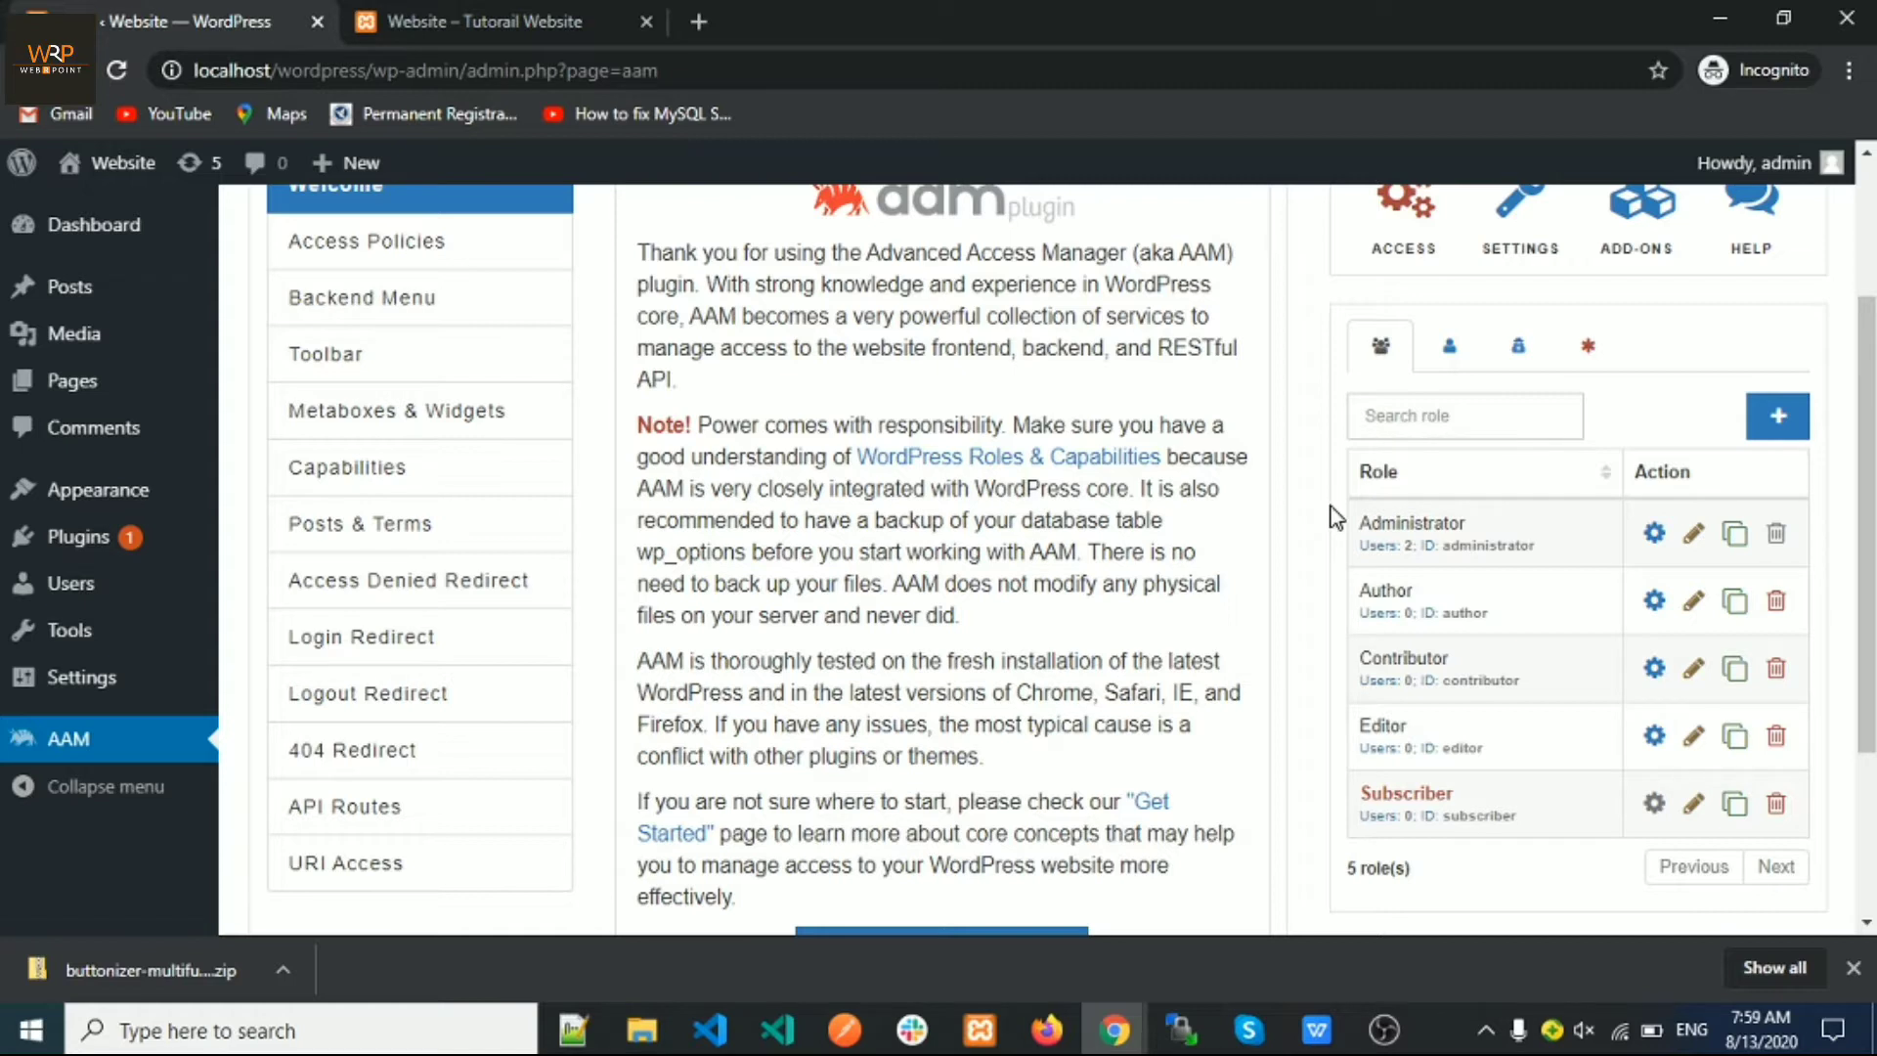
left_click(1453, 350)
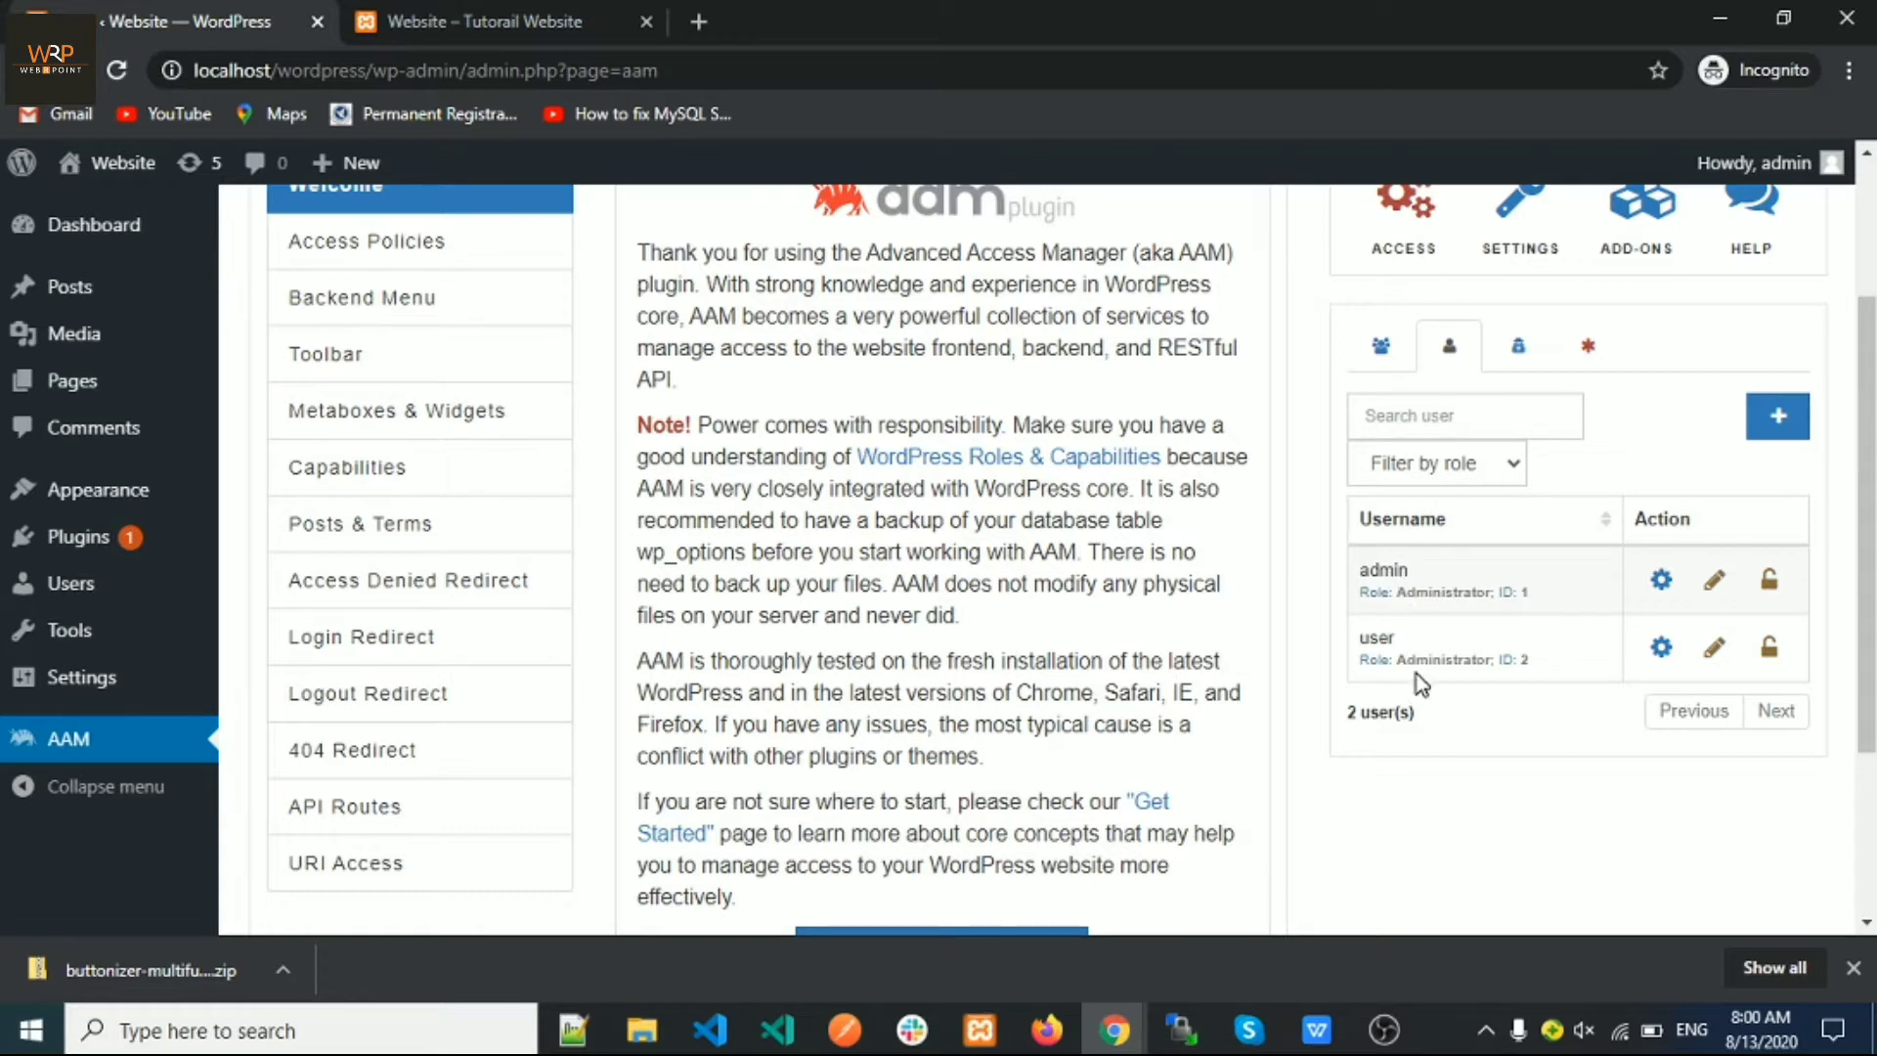
mouse_move(1779, 182)
left_click_drag(1366, 632, 1552, 674)
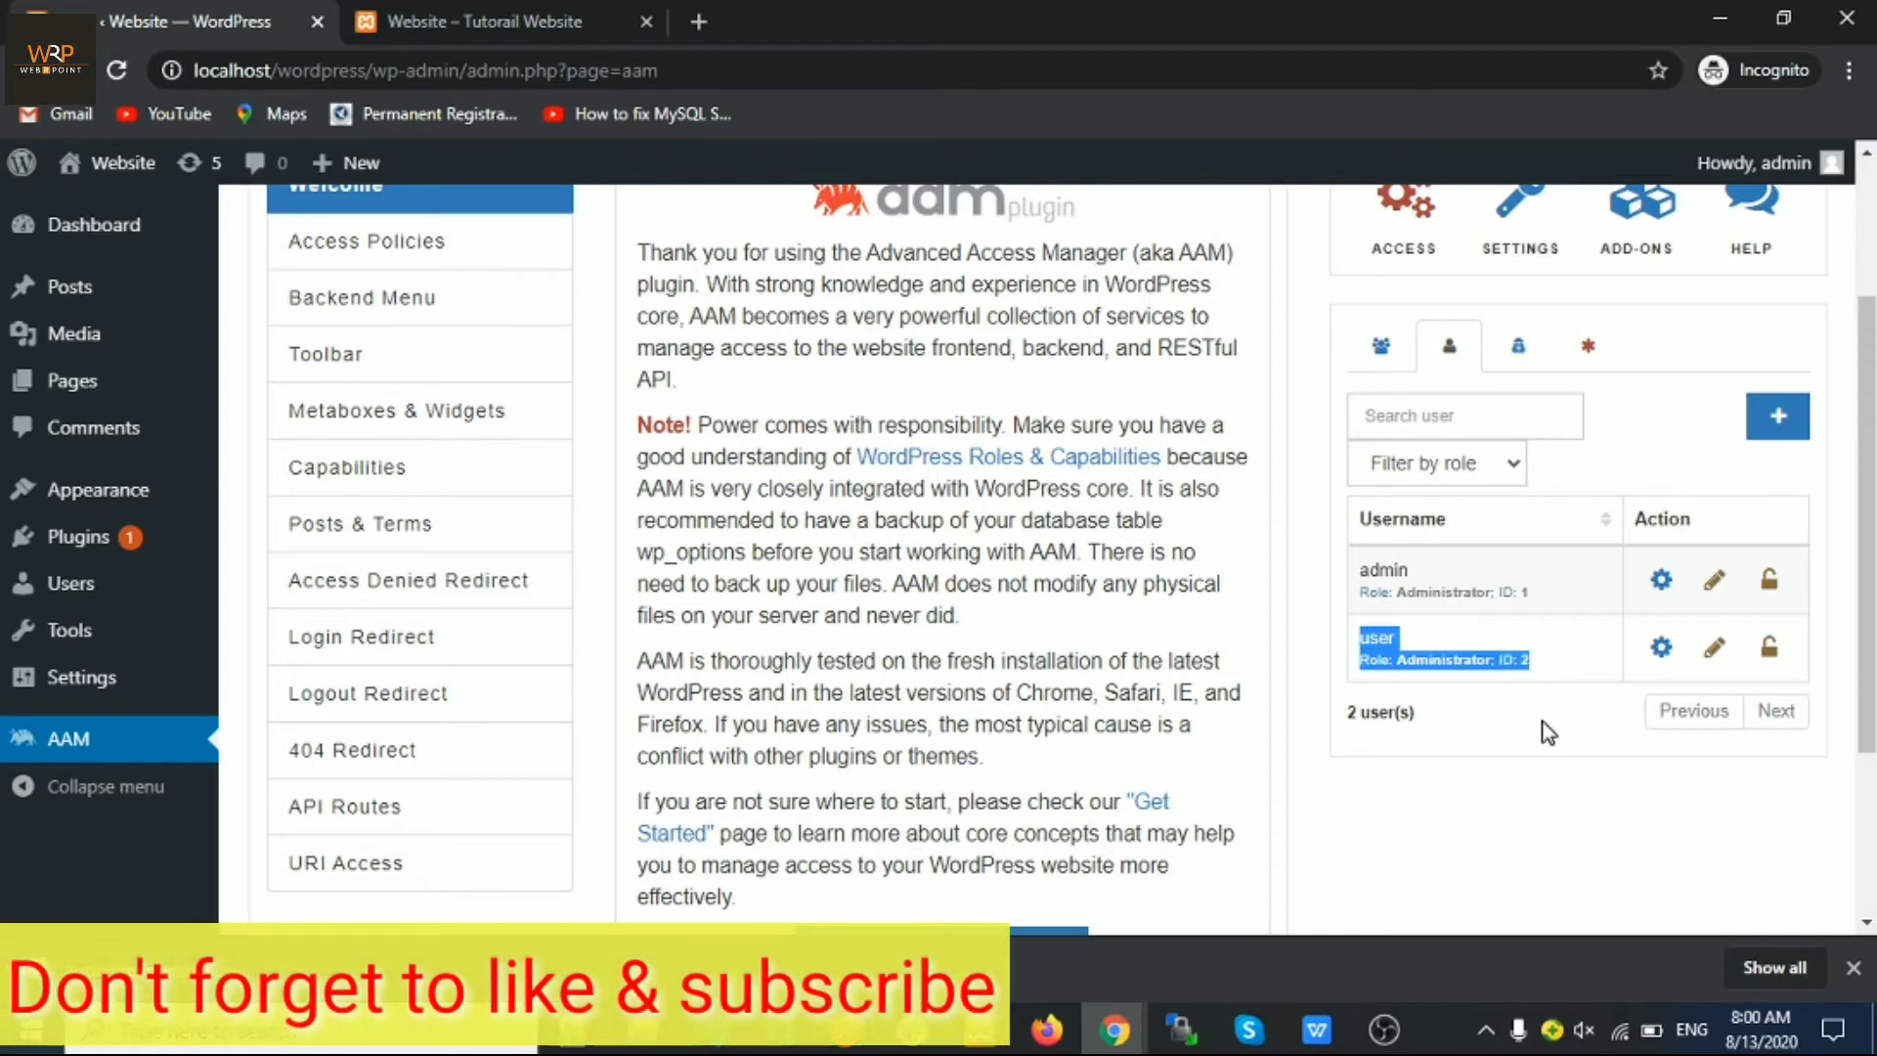
left_click(1470, 735)
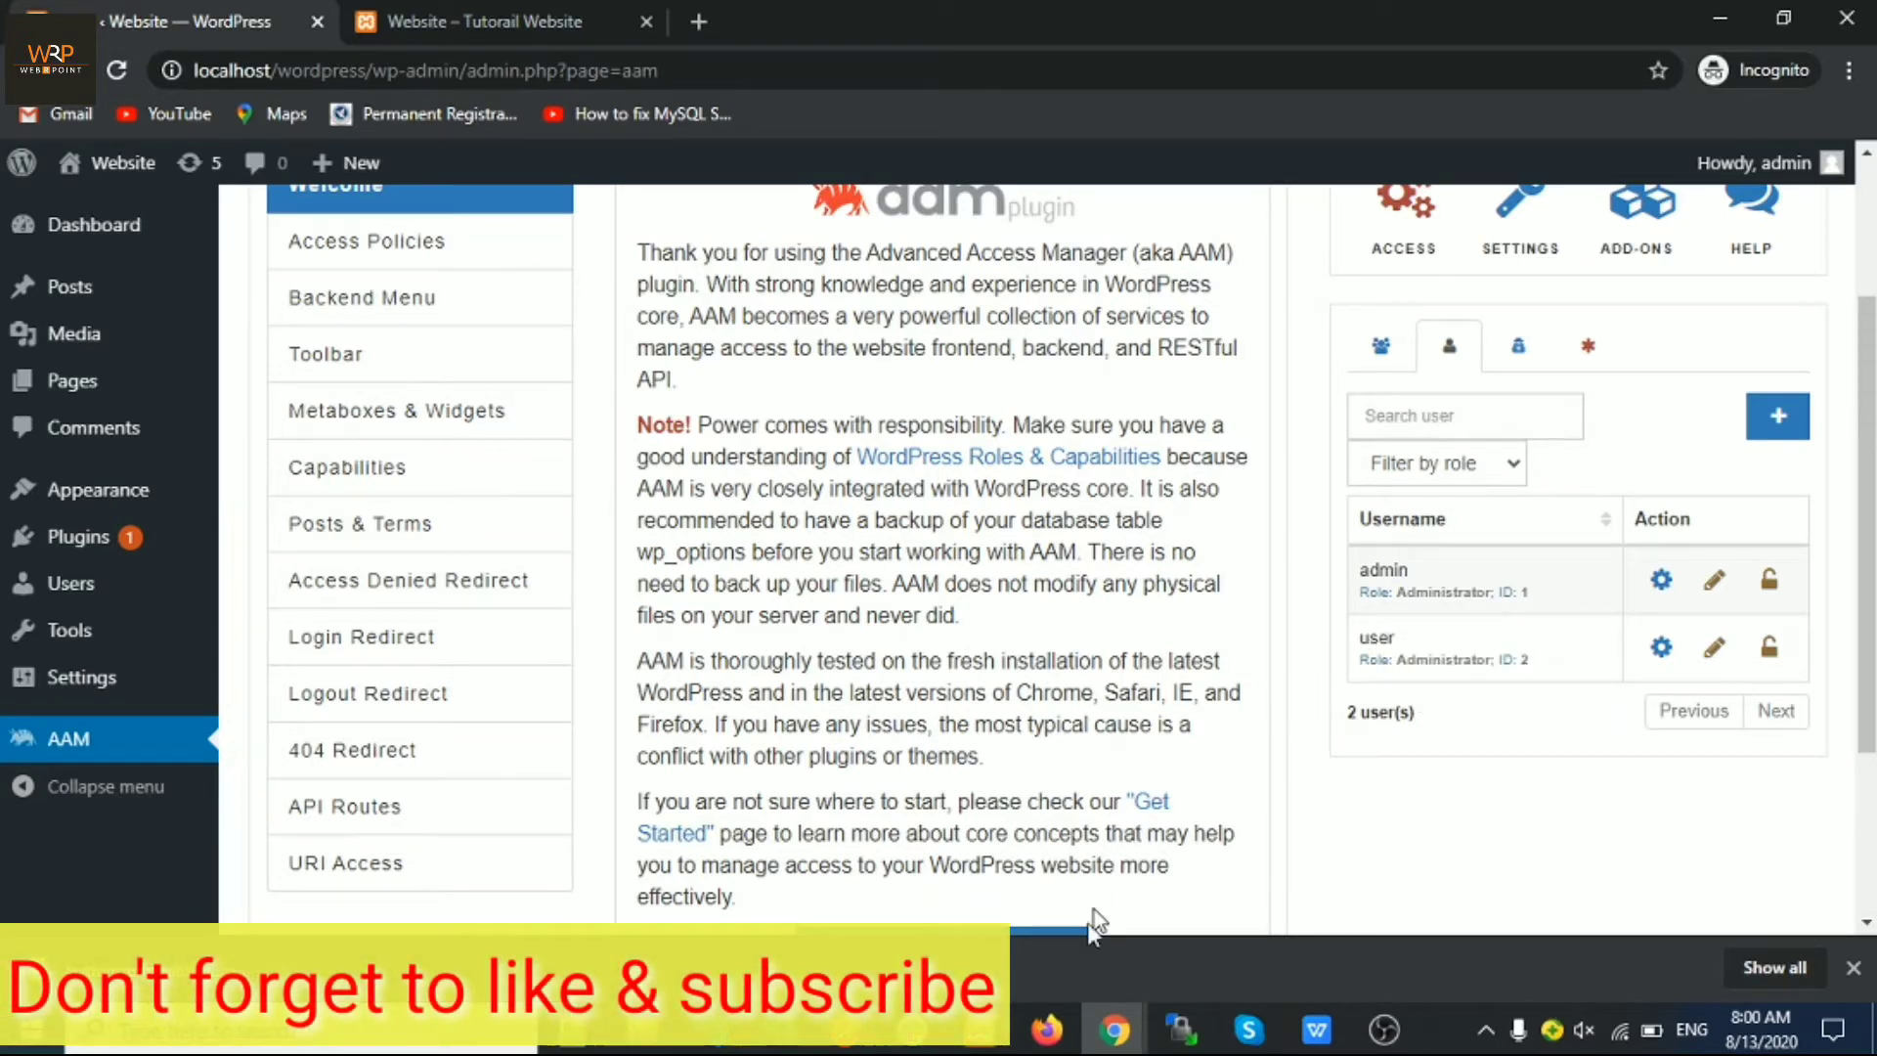
- Switch to Firefox and examine which admin menus and submenus the "user" account can access
left_click(1046, 1030)
mouse_move(1788, 137)
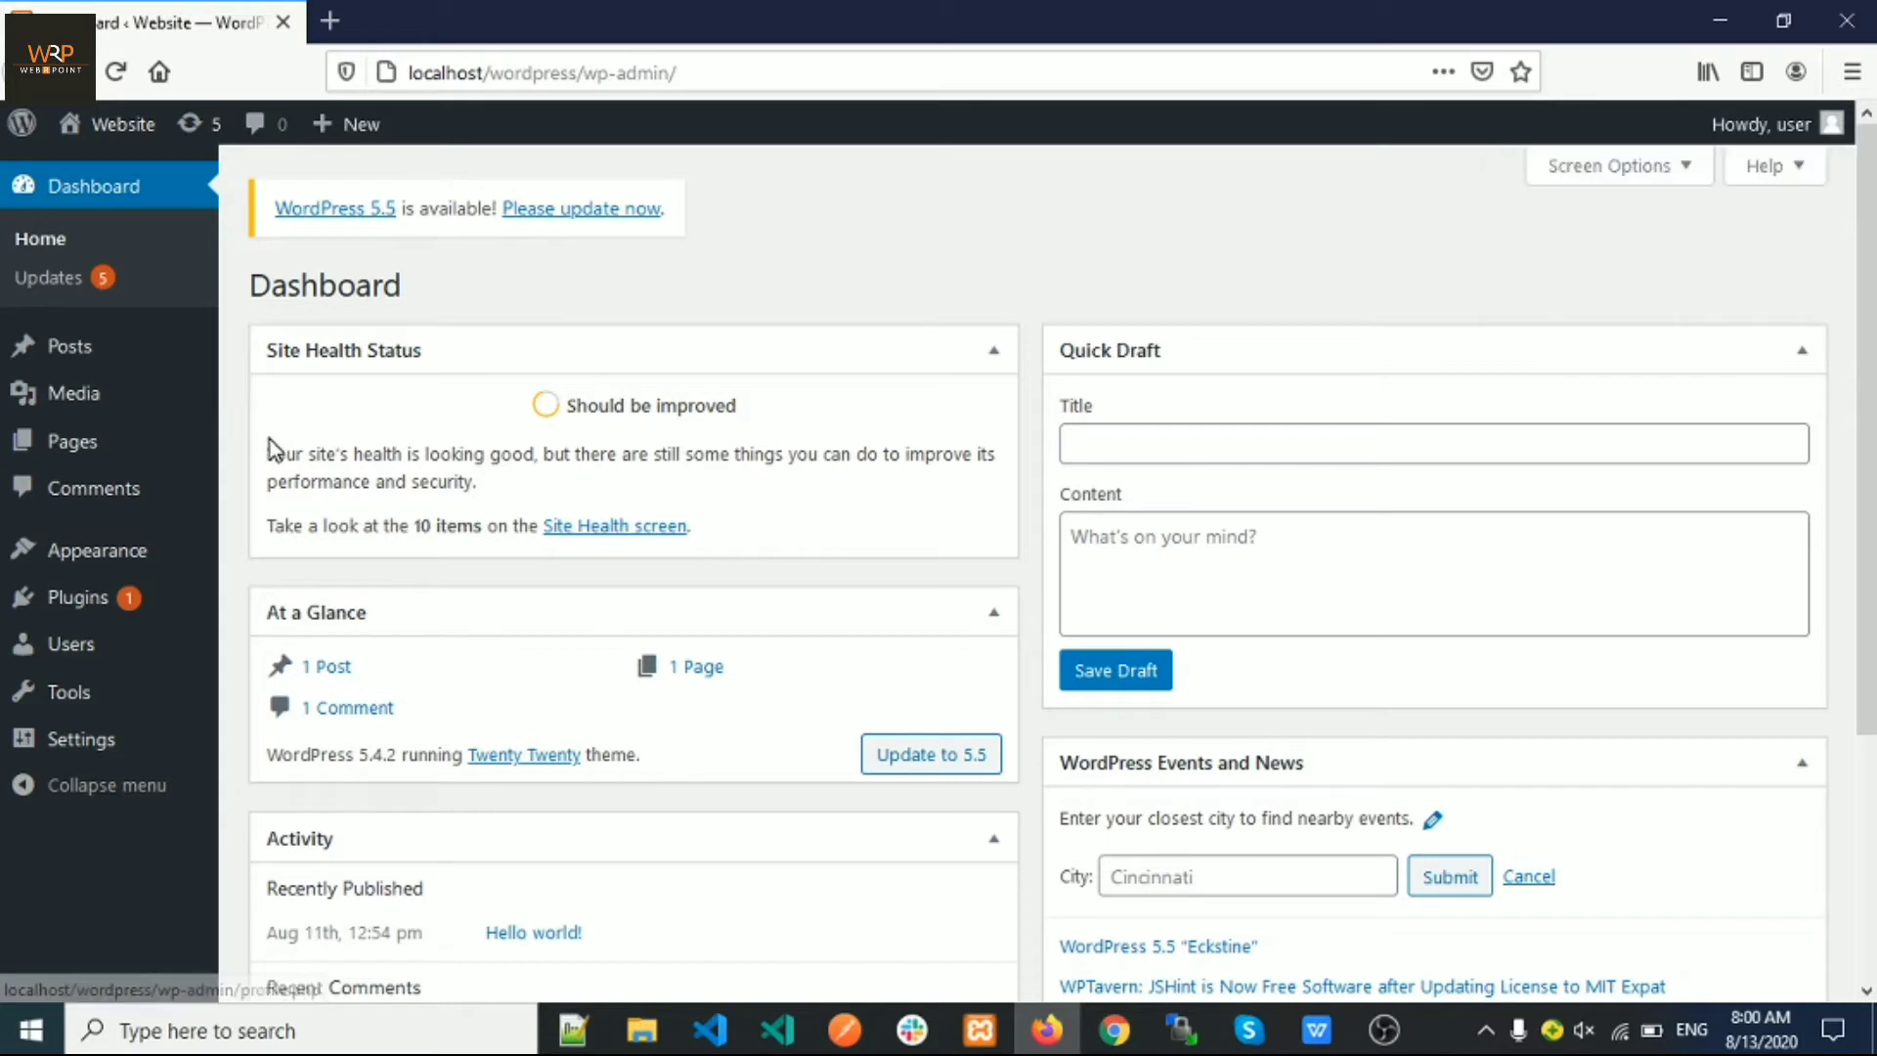
mouse_move(65, 370)
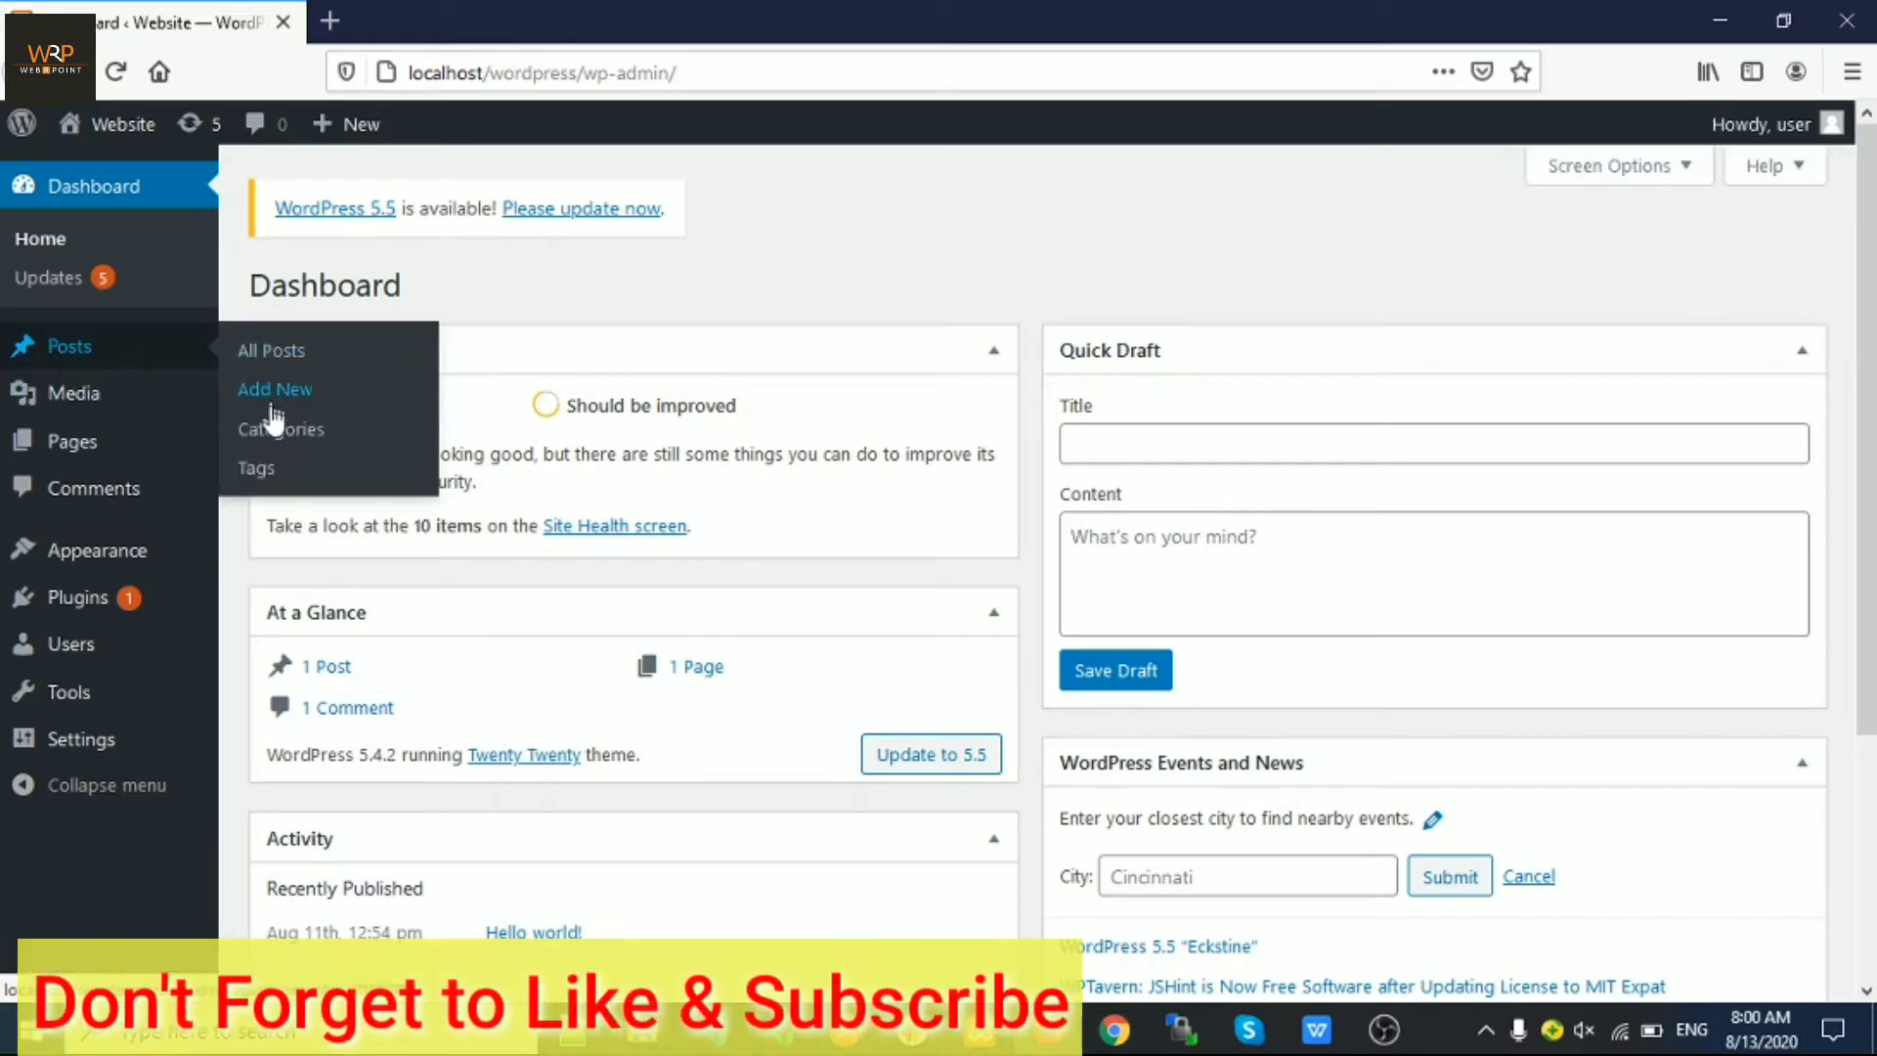
mouse_move(102, 410)
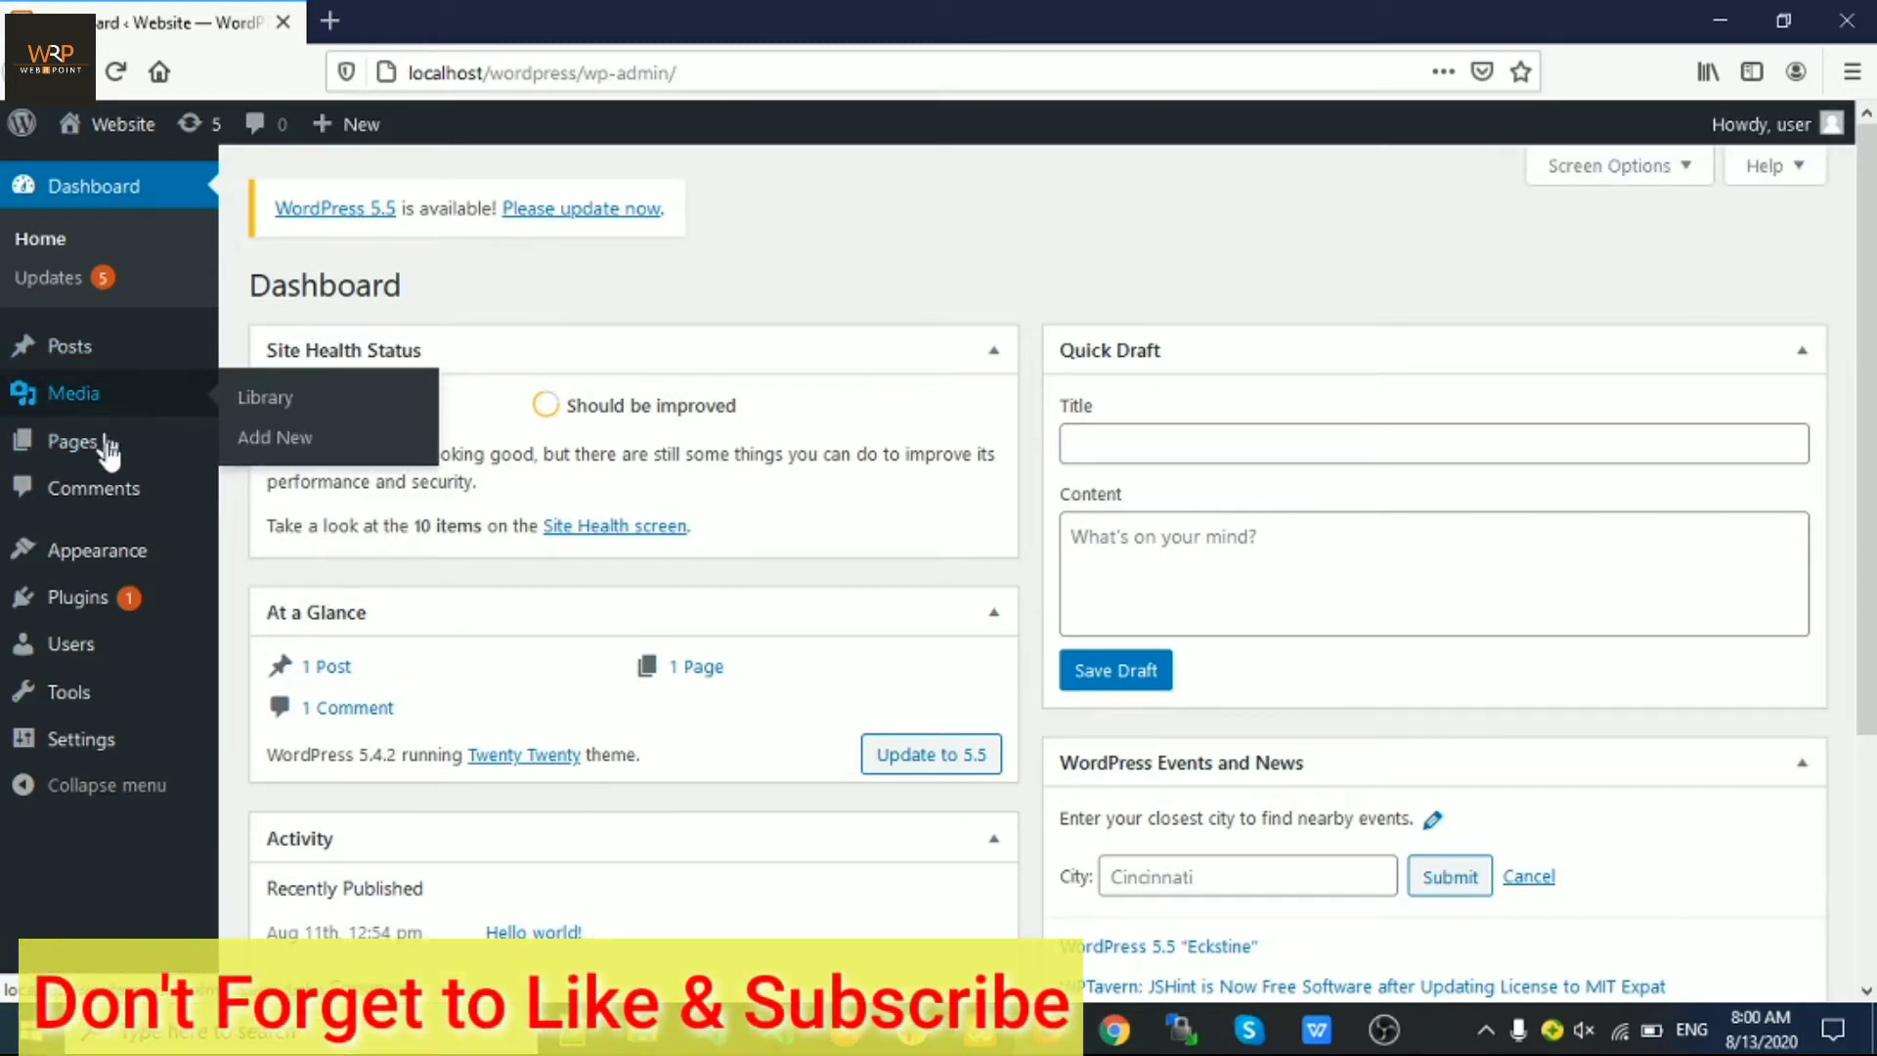
mouse_move(119, 553)
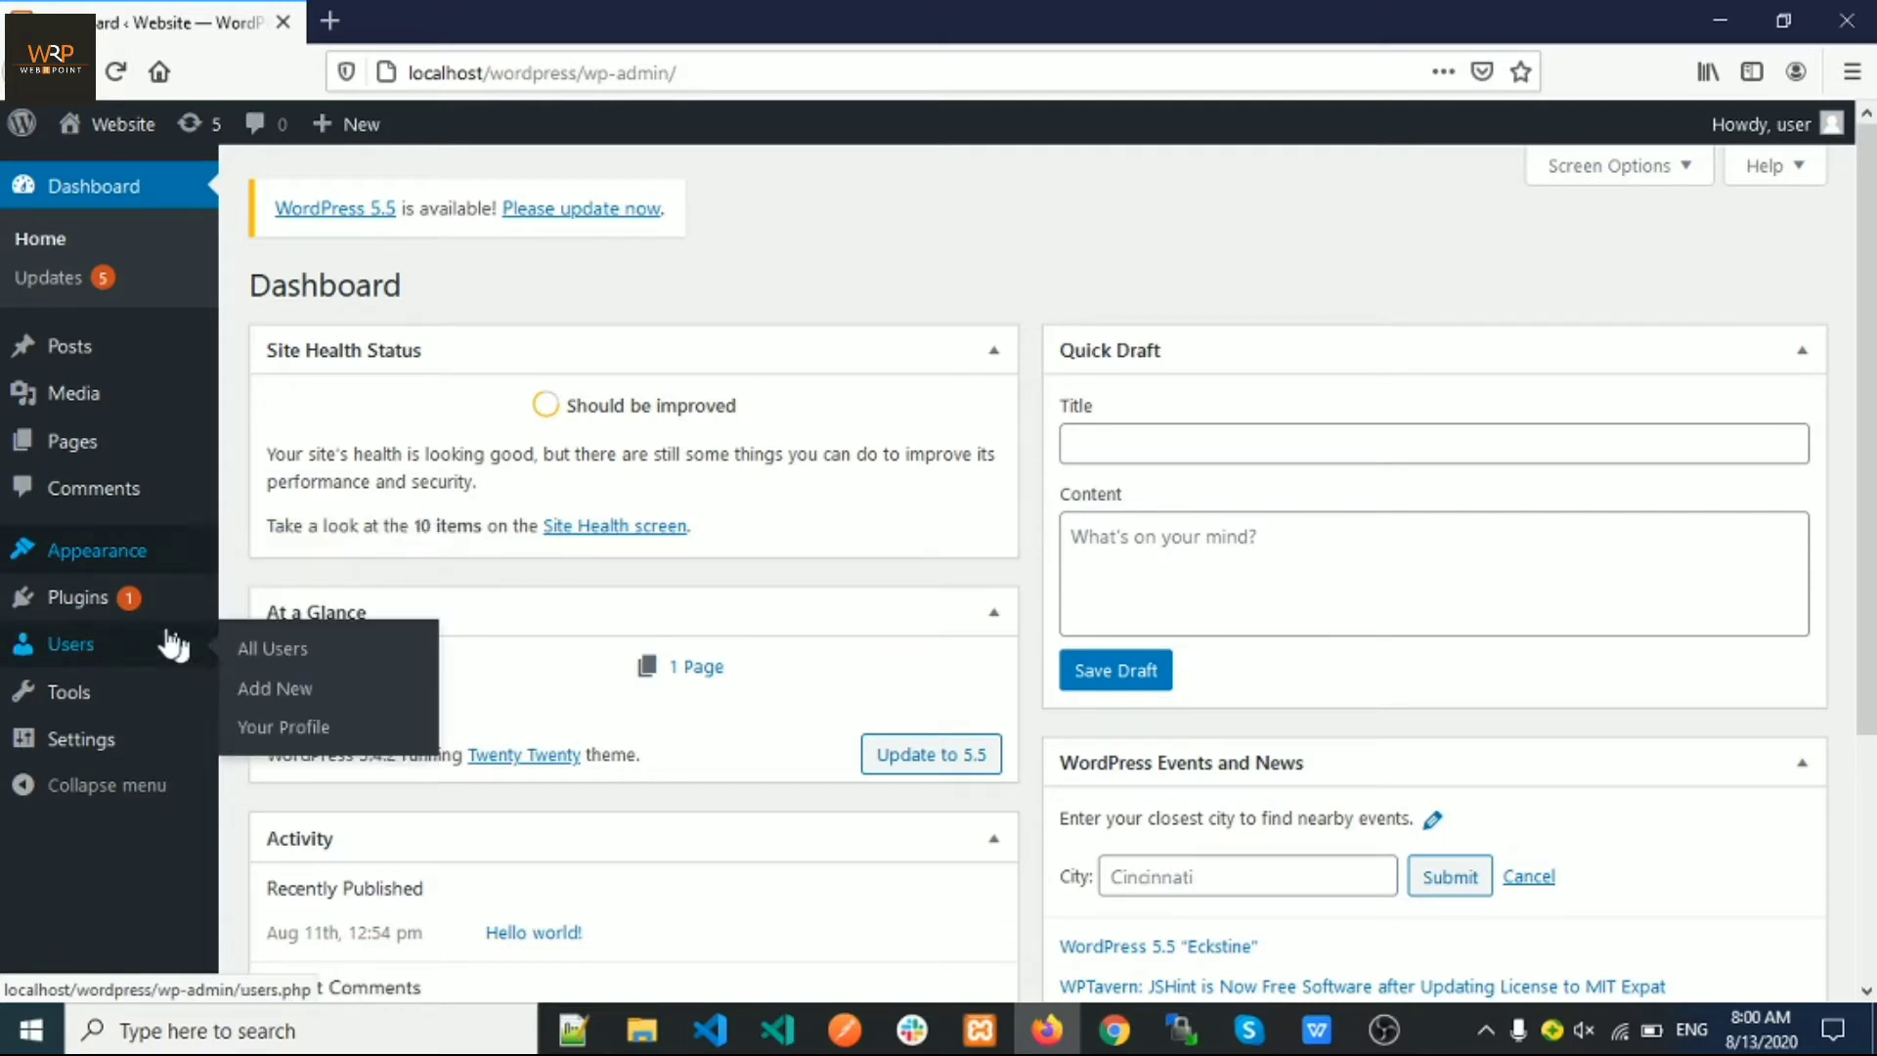
mouse_move(171, 598)
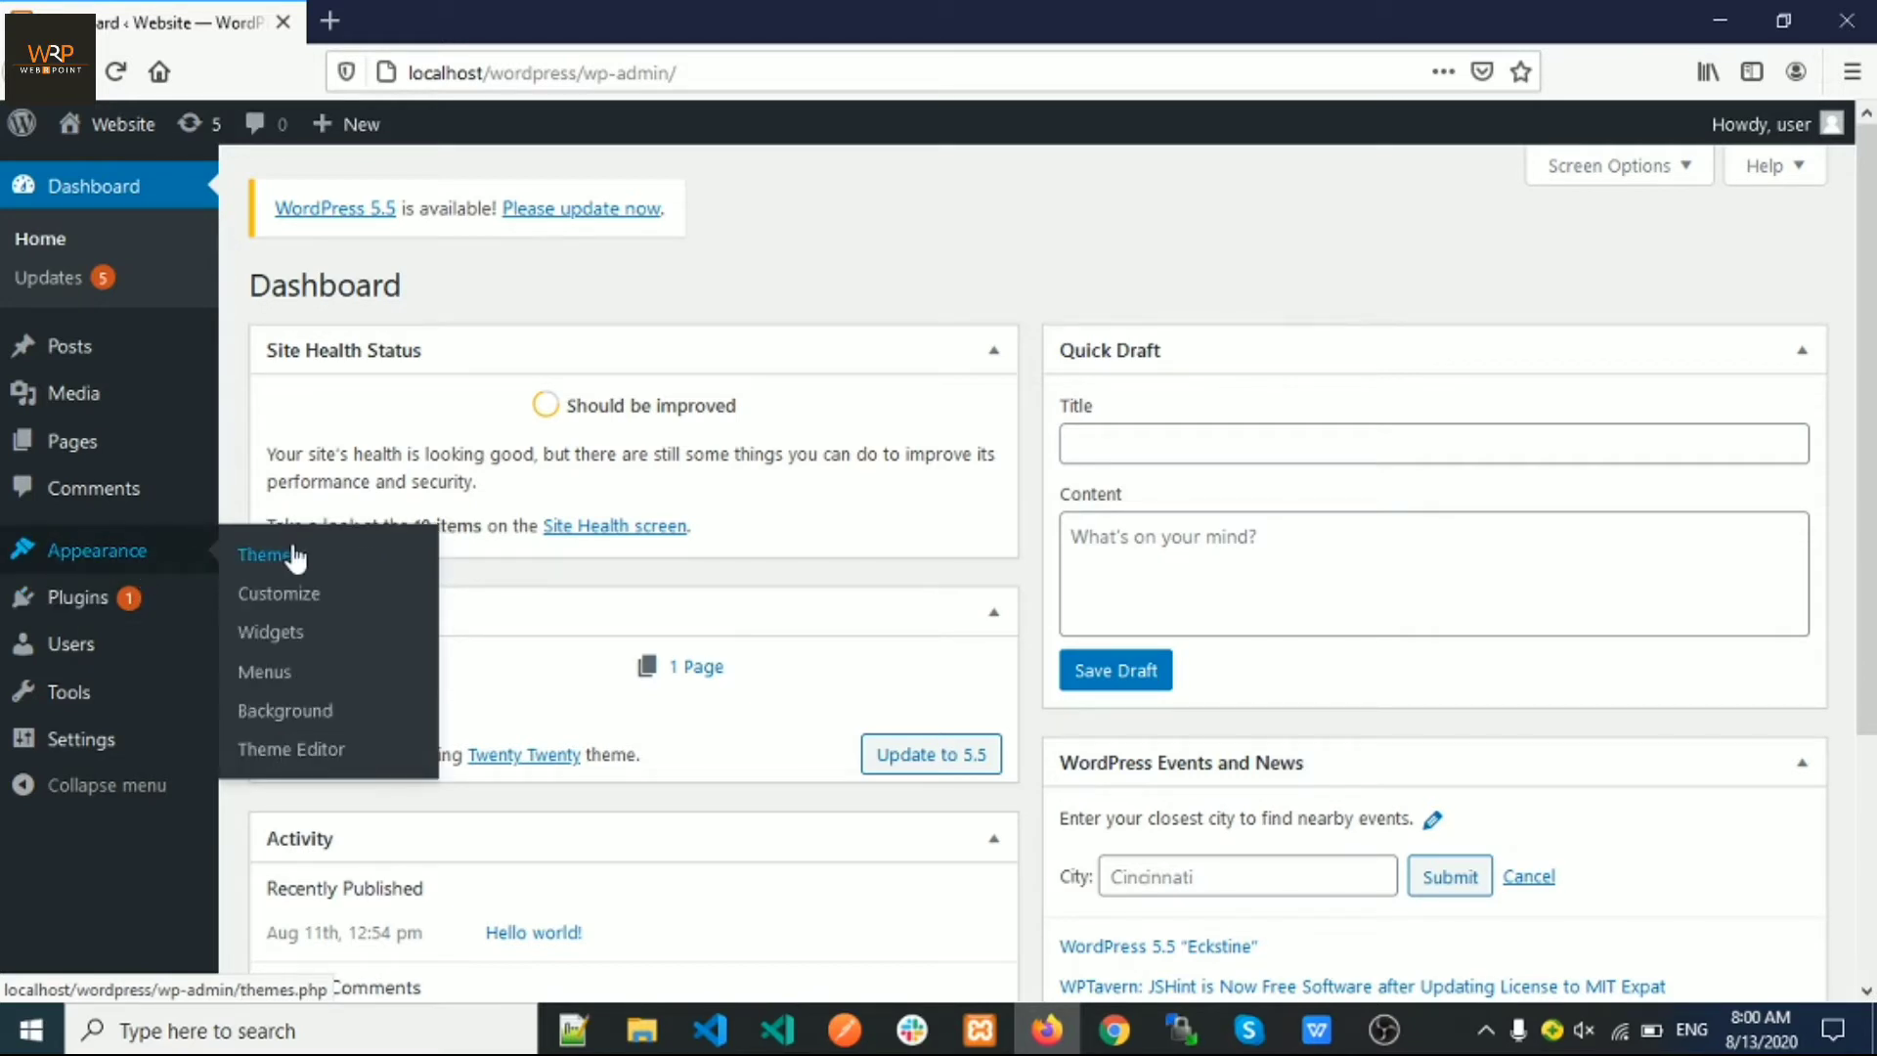
mouse_move(70, 722)
mouse_move(91, 755)
mouse_move(90, 610)
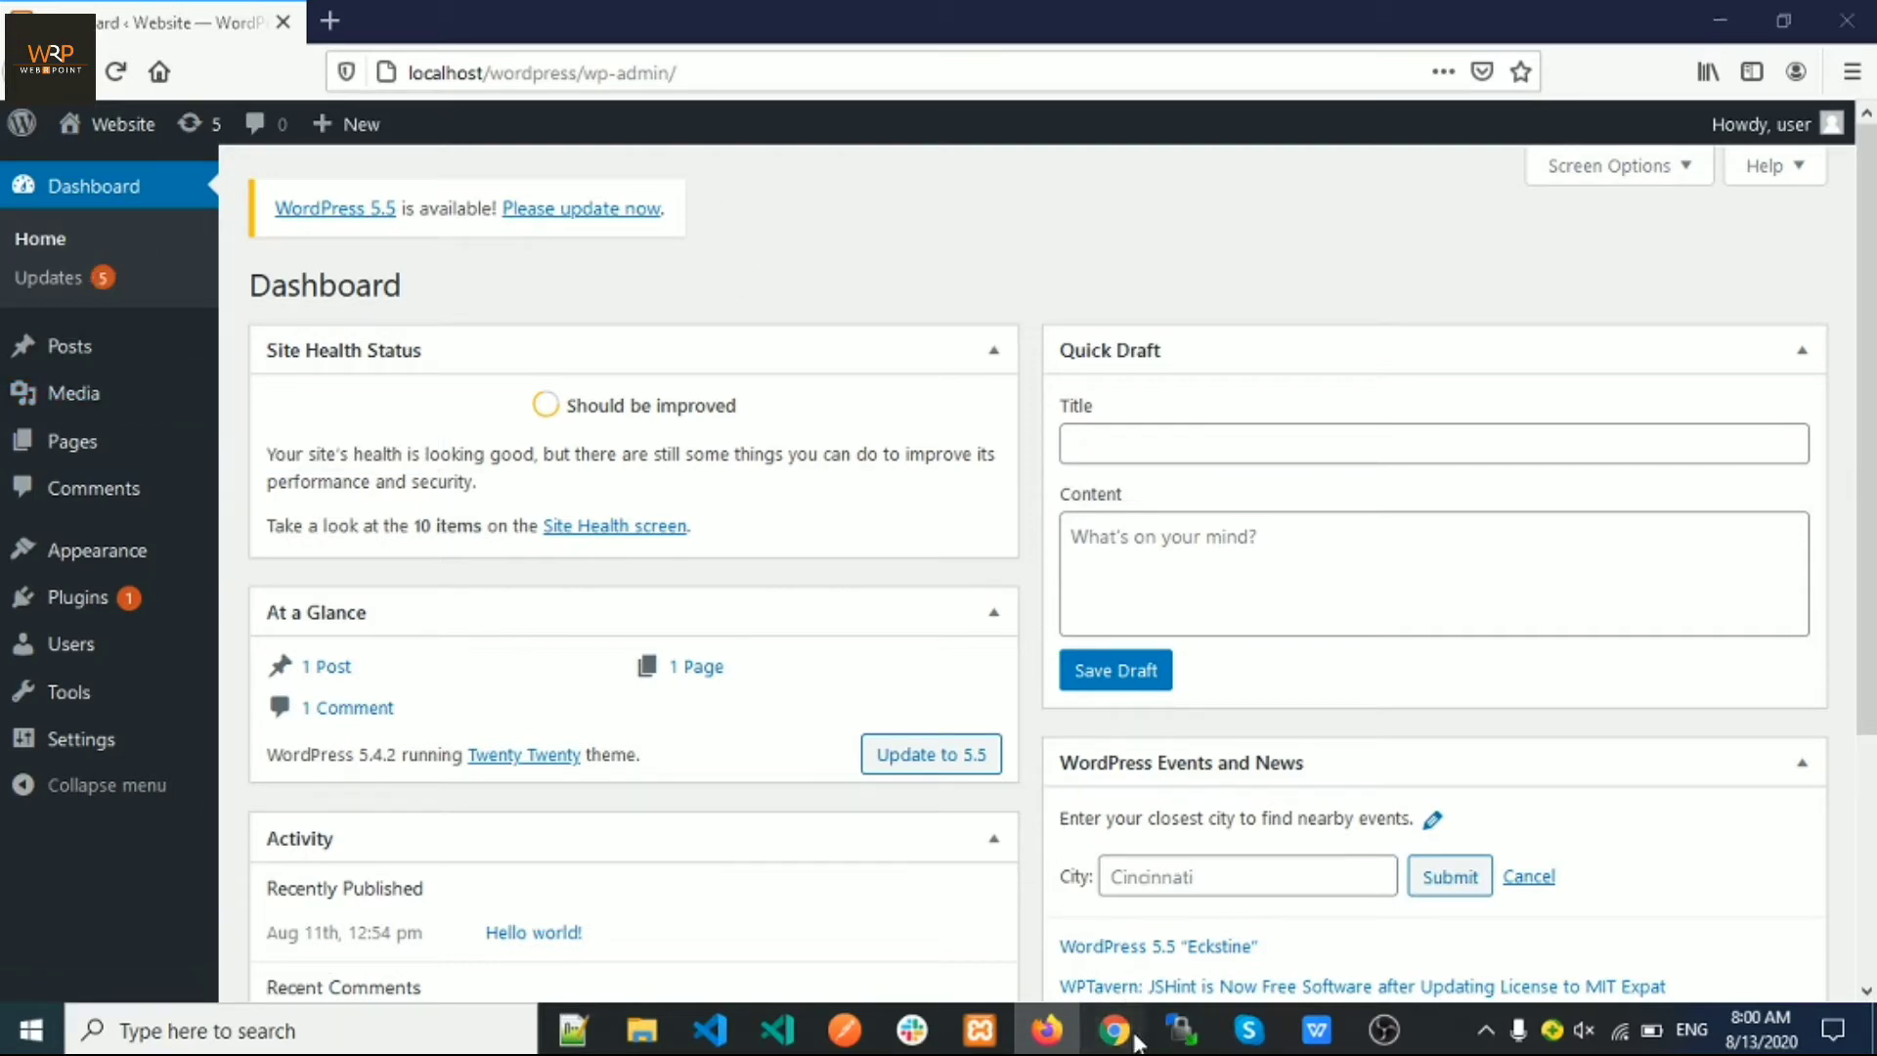
- Switch back to the admin session in Chrome and select the "user" account for access management in AAM
mouse_move(1115, 1028)
left_click(1261, 934)
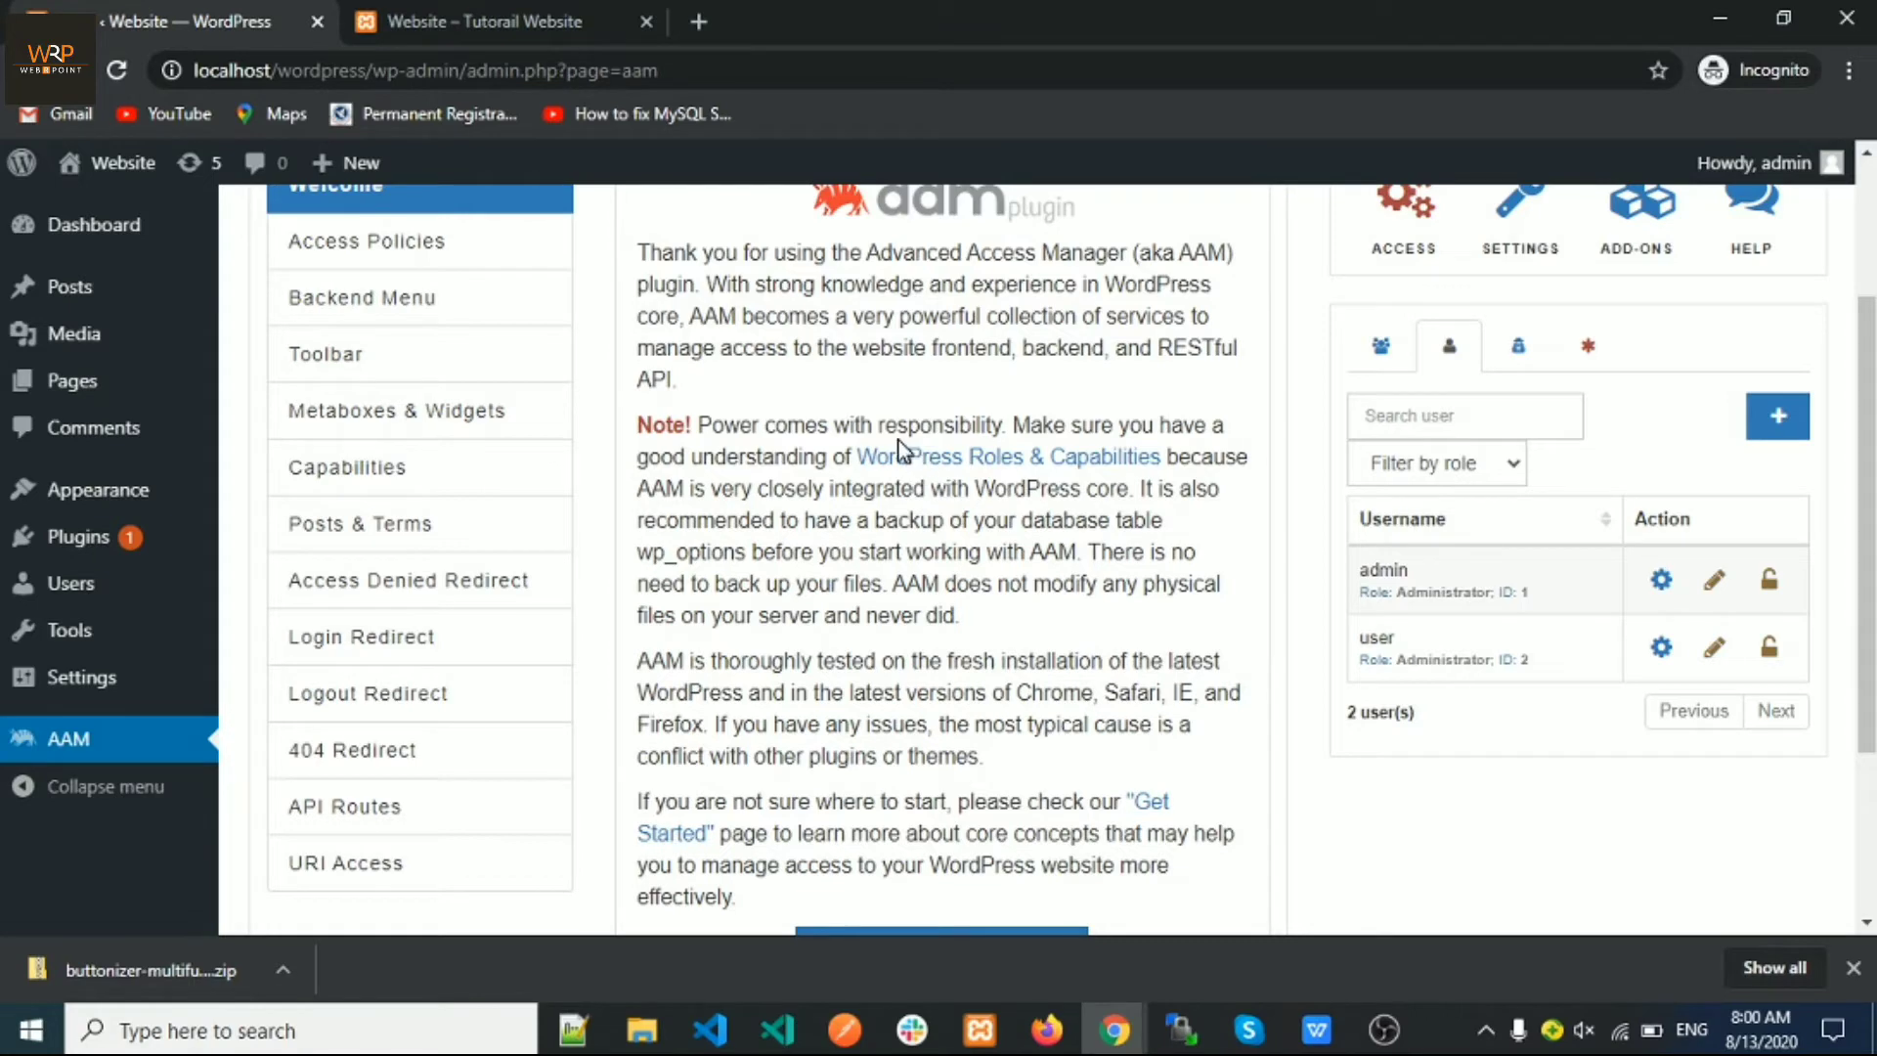
scroll(900, 440, "up", 3)
scroll(1349, 332, "down", 3)
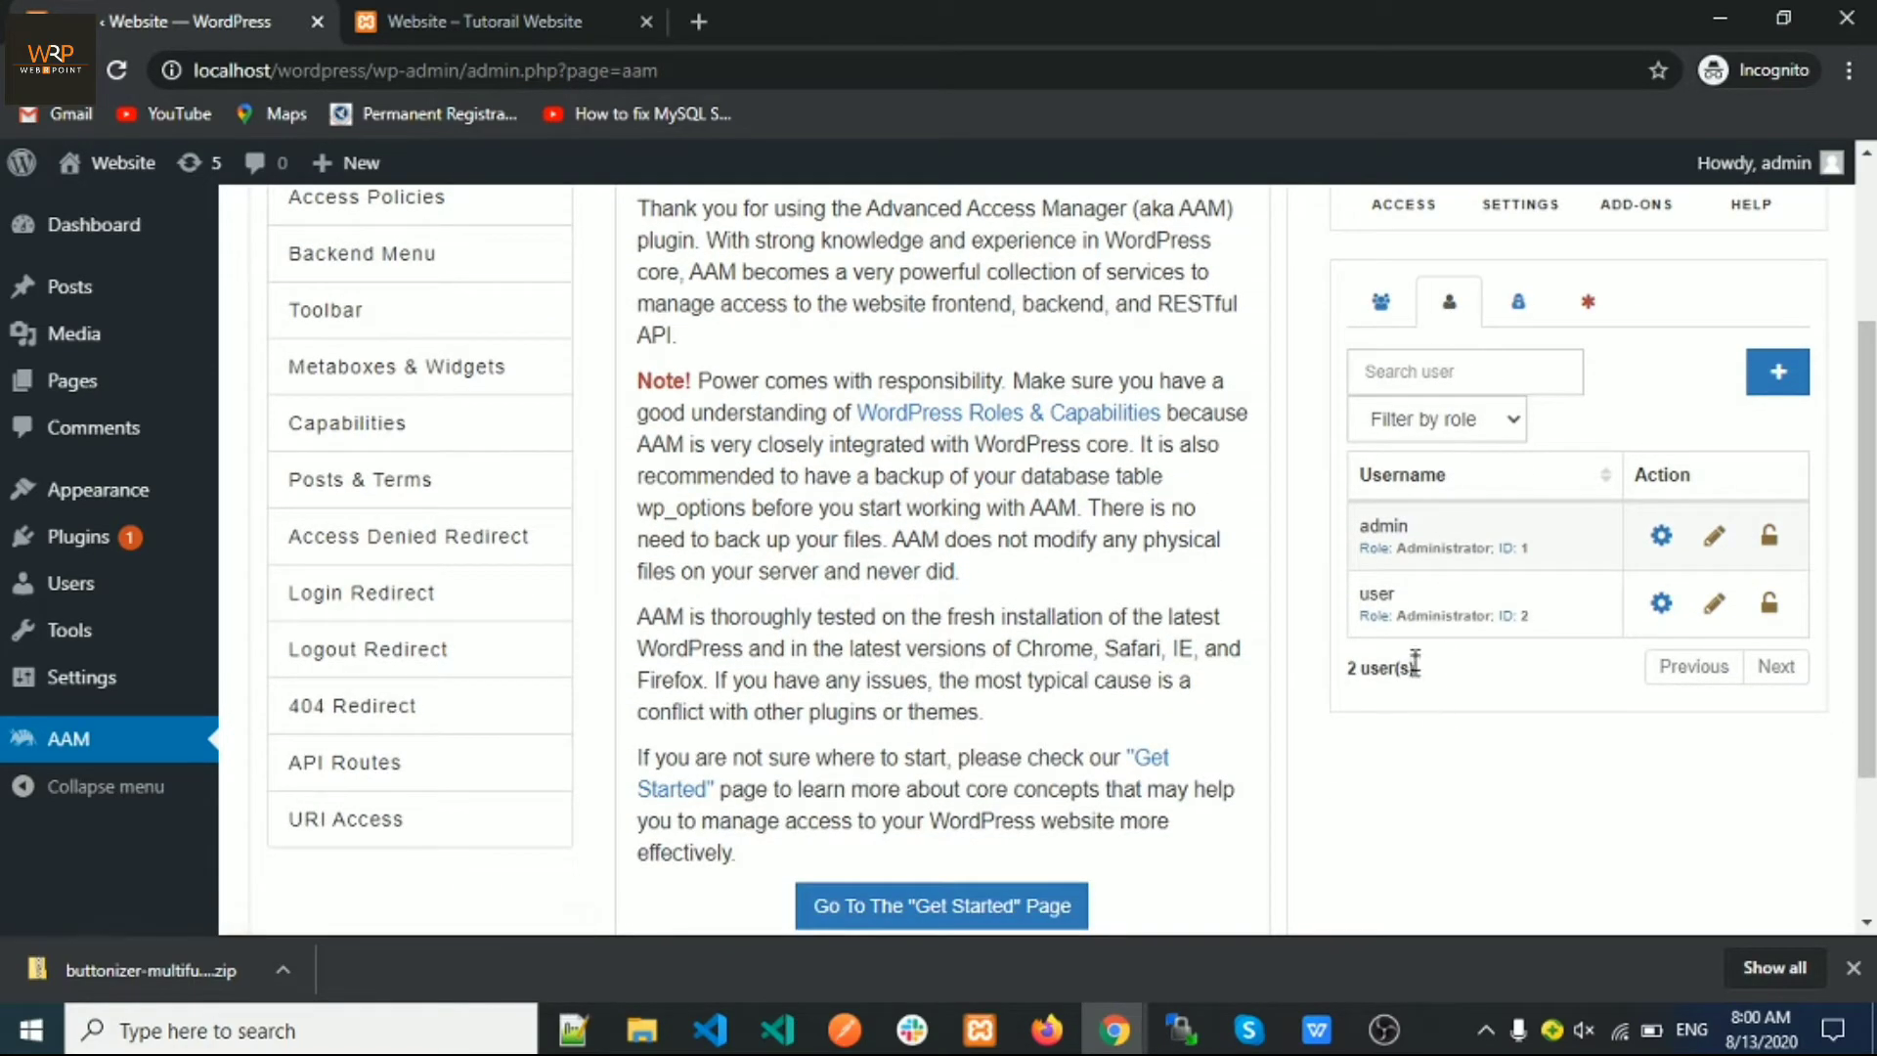
left_click(1662, 603)
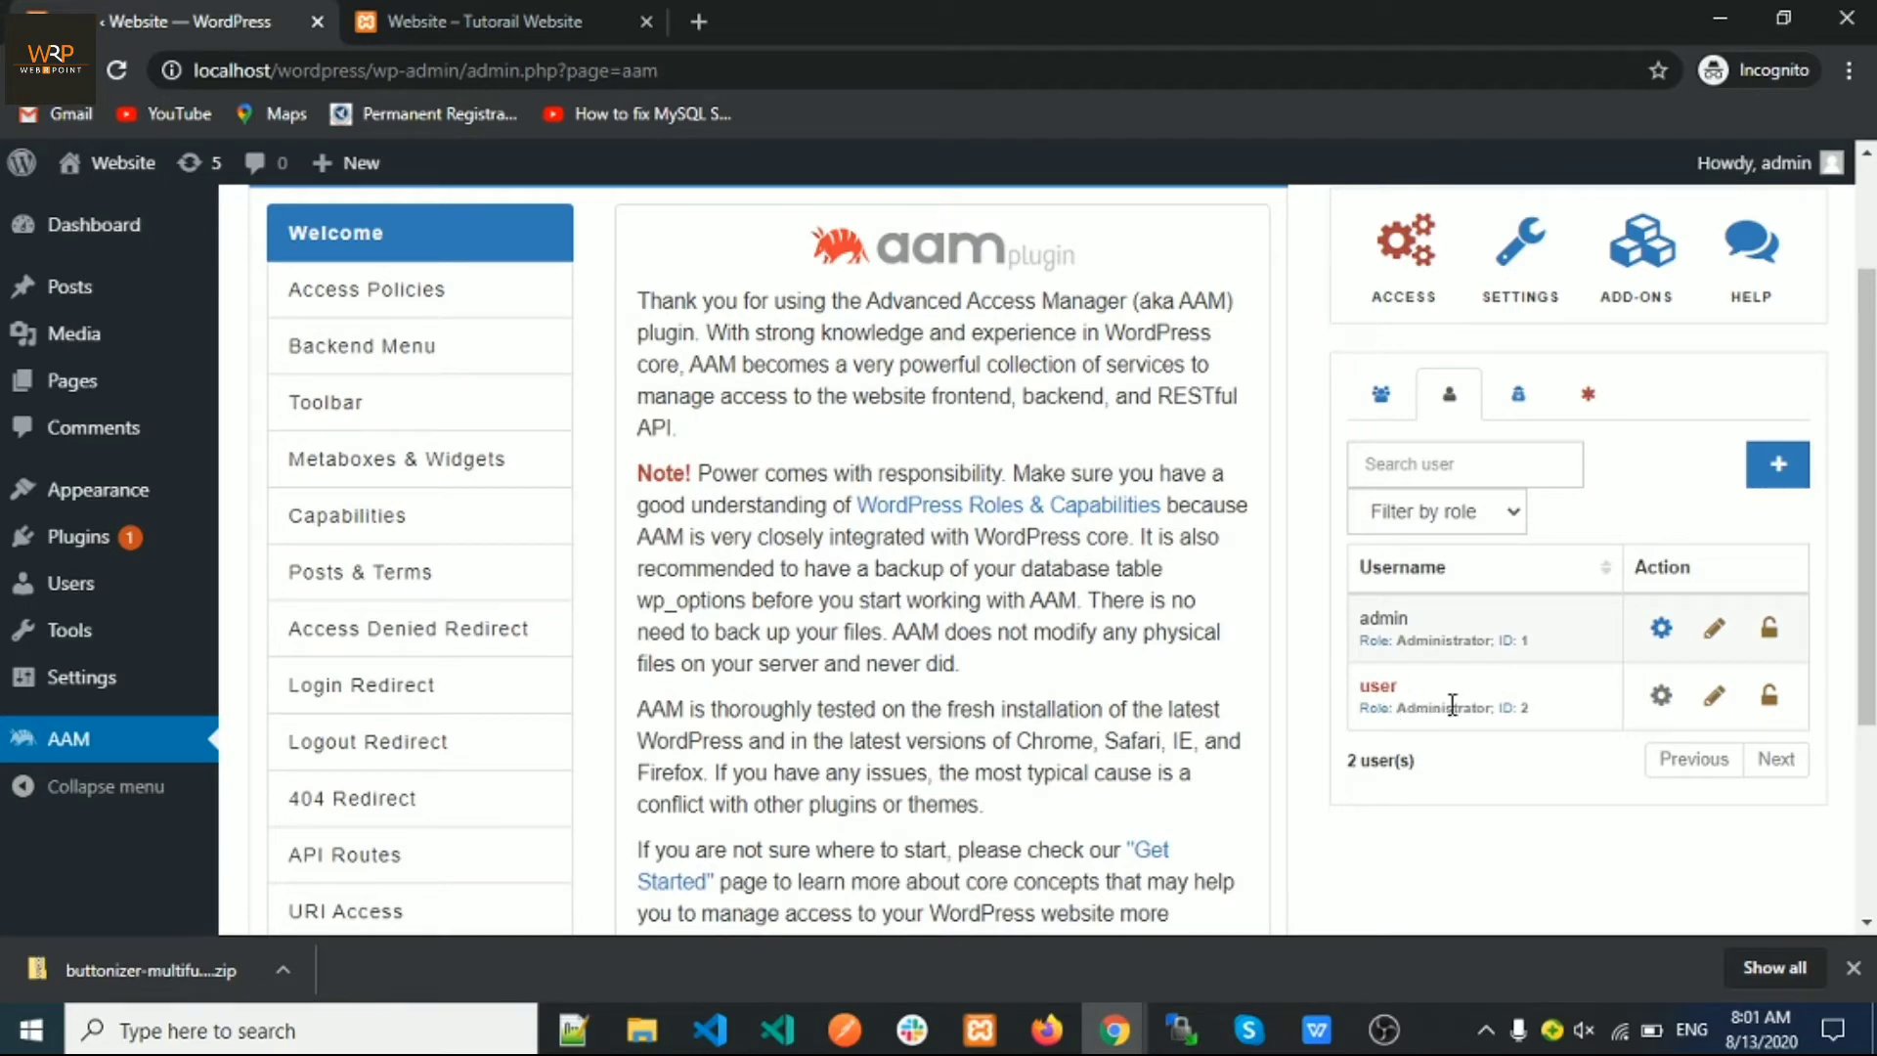
scroll(586, 411, "up", 2)
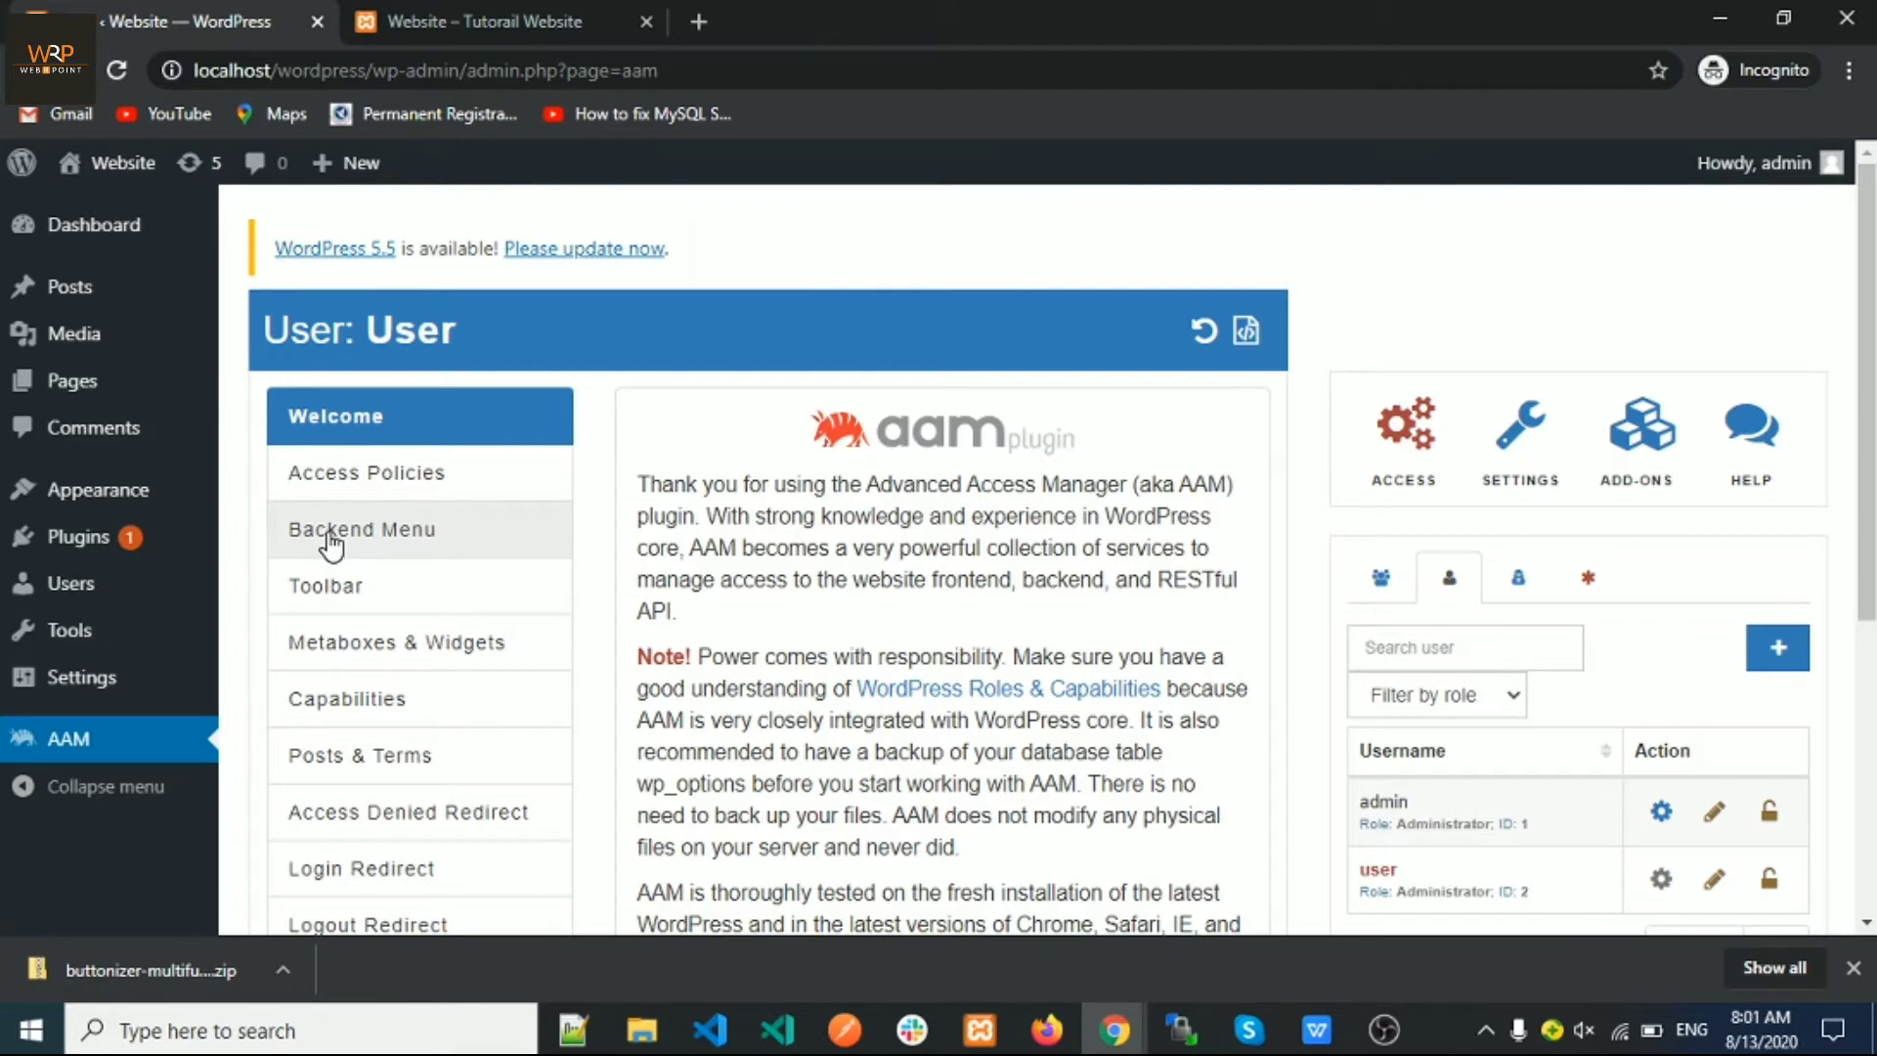
- In the account's Backend Menu settings, restrict the Add New submenu under Posts
left_click(332, 537)
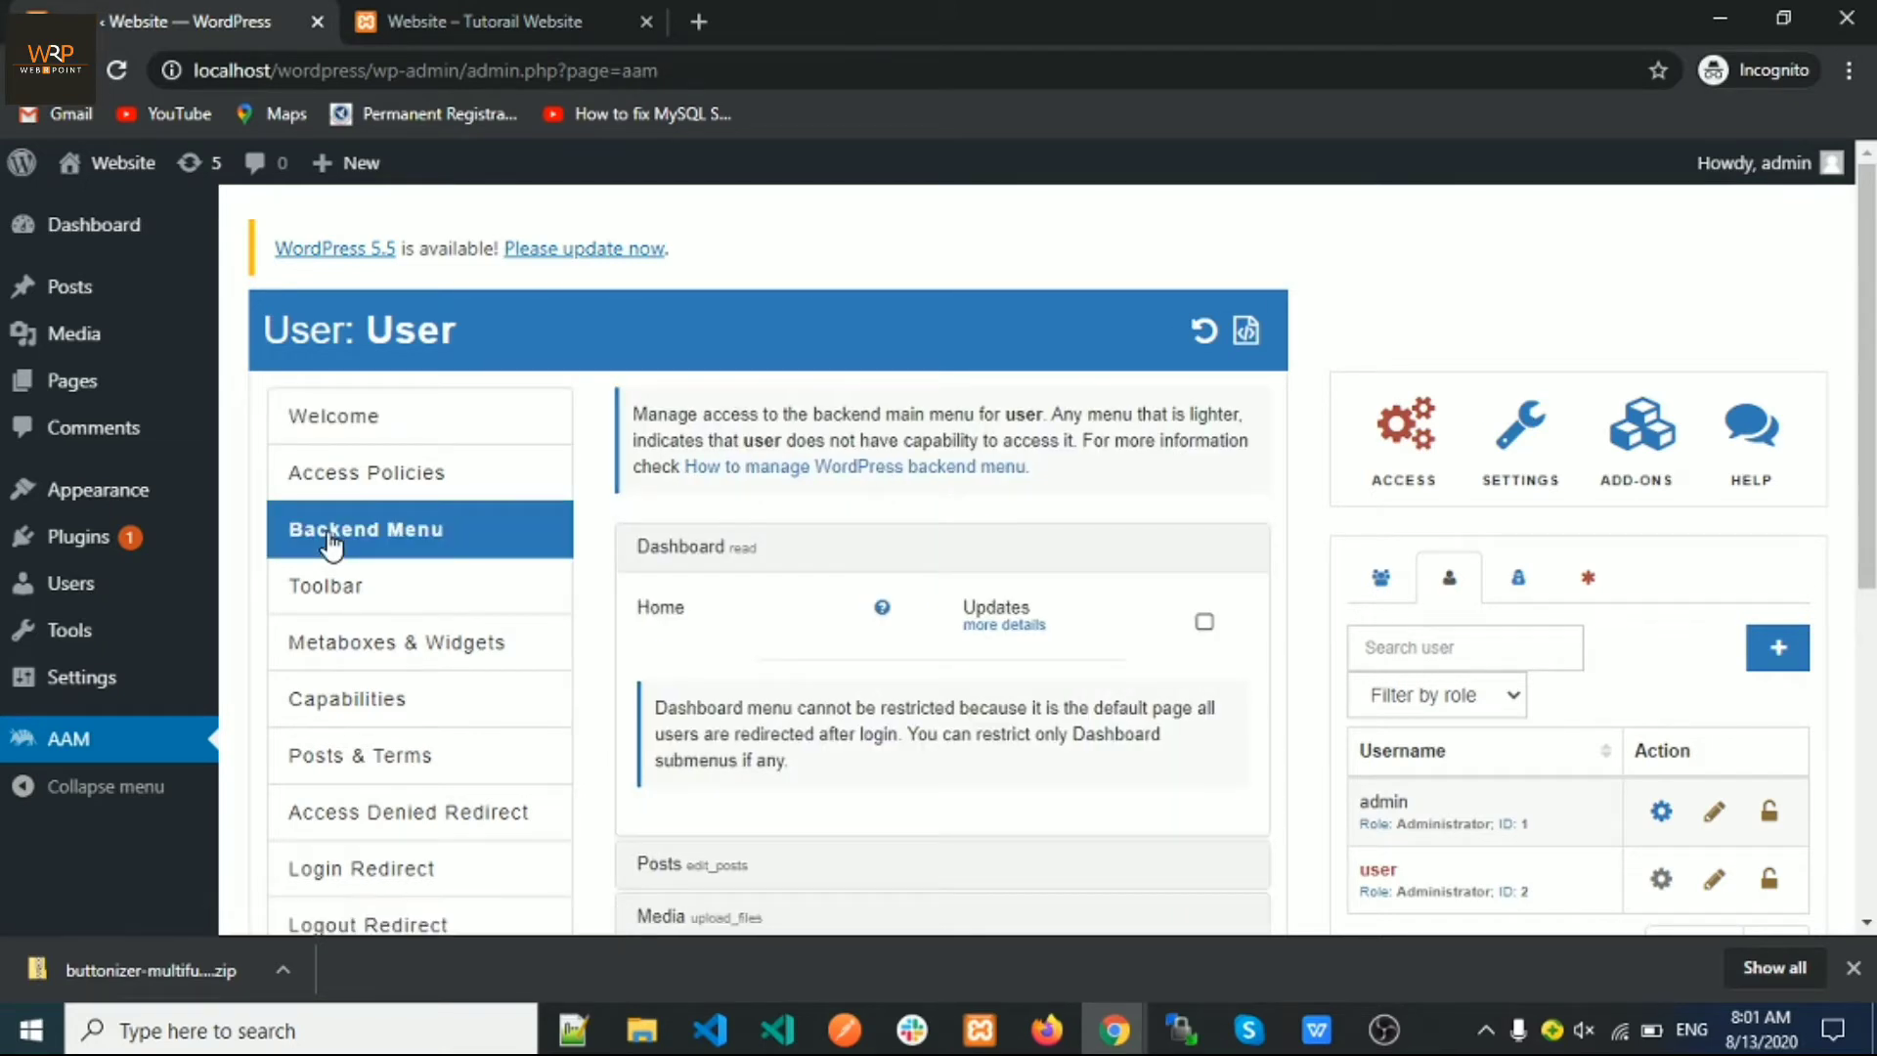
scroll(473, 555, "down", 1)
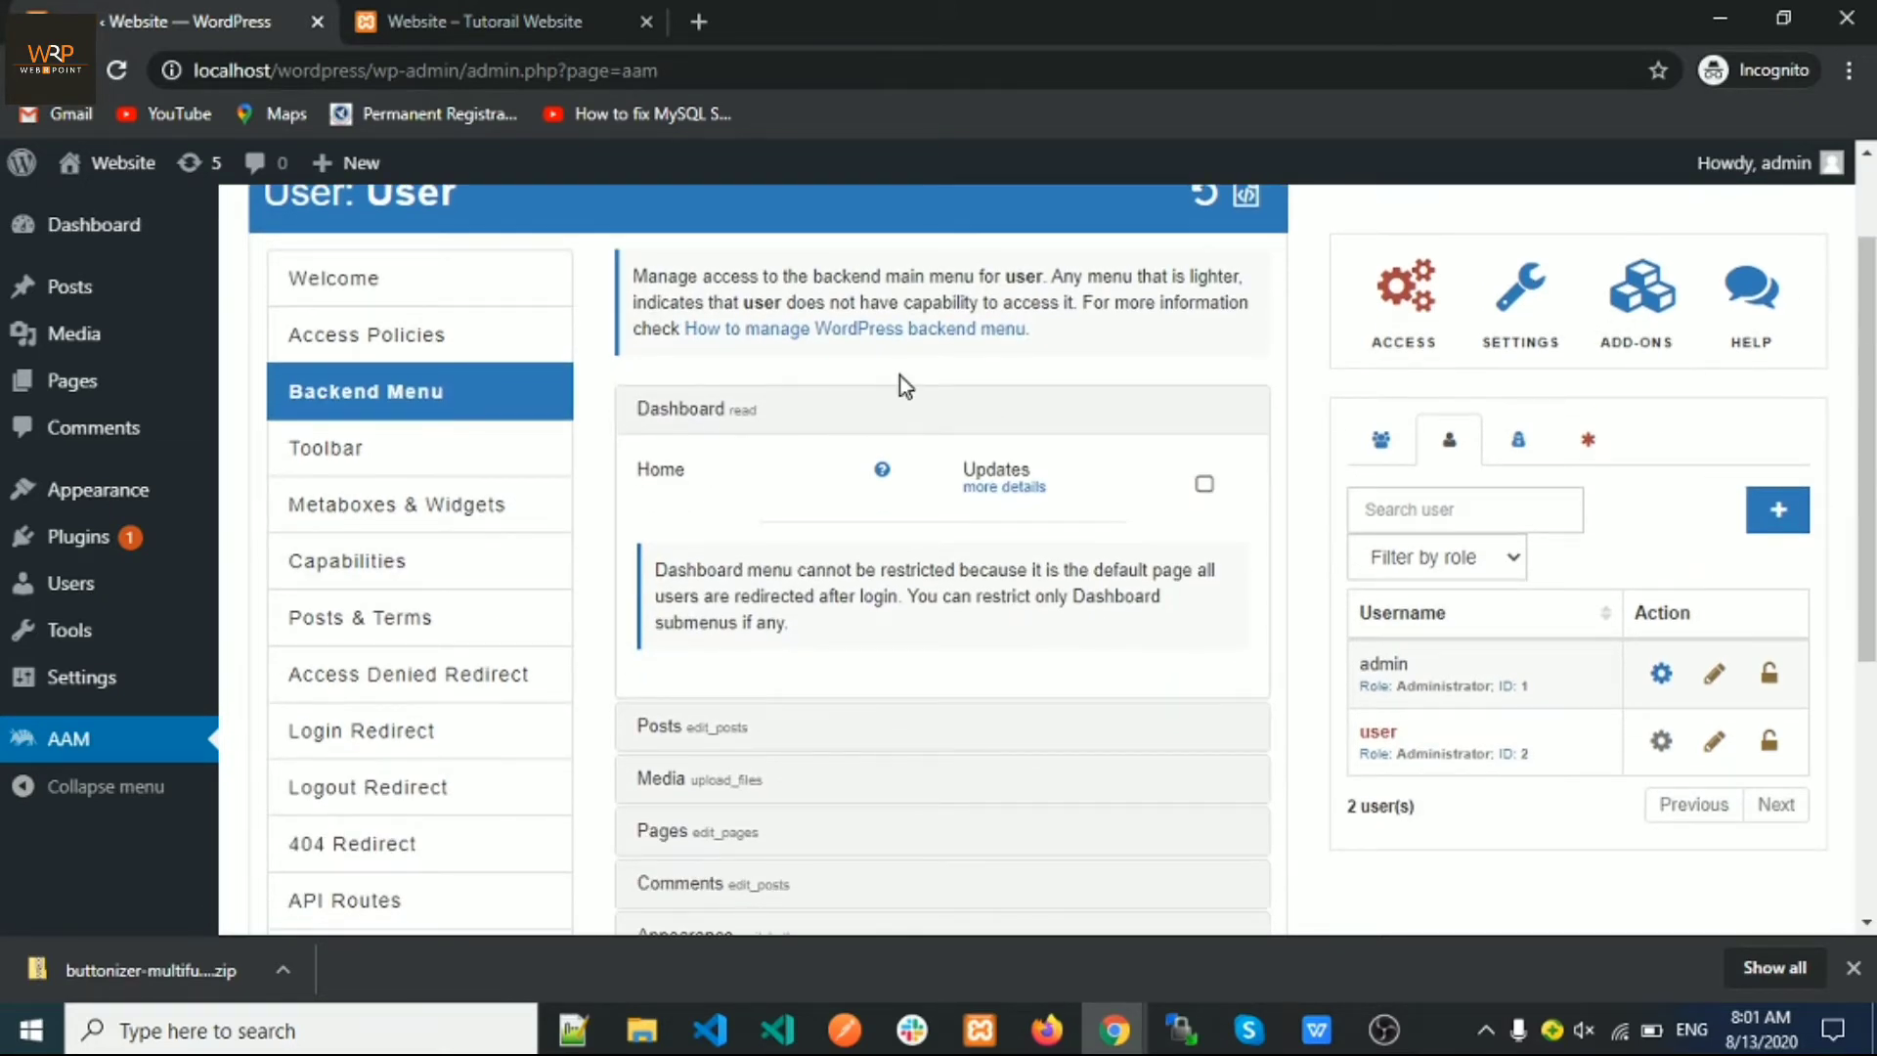
scroll(918, 386, "down", 2)
scroll(850, 430, "down", 1)
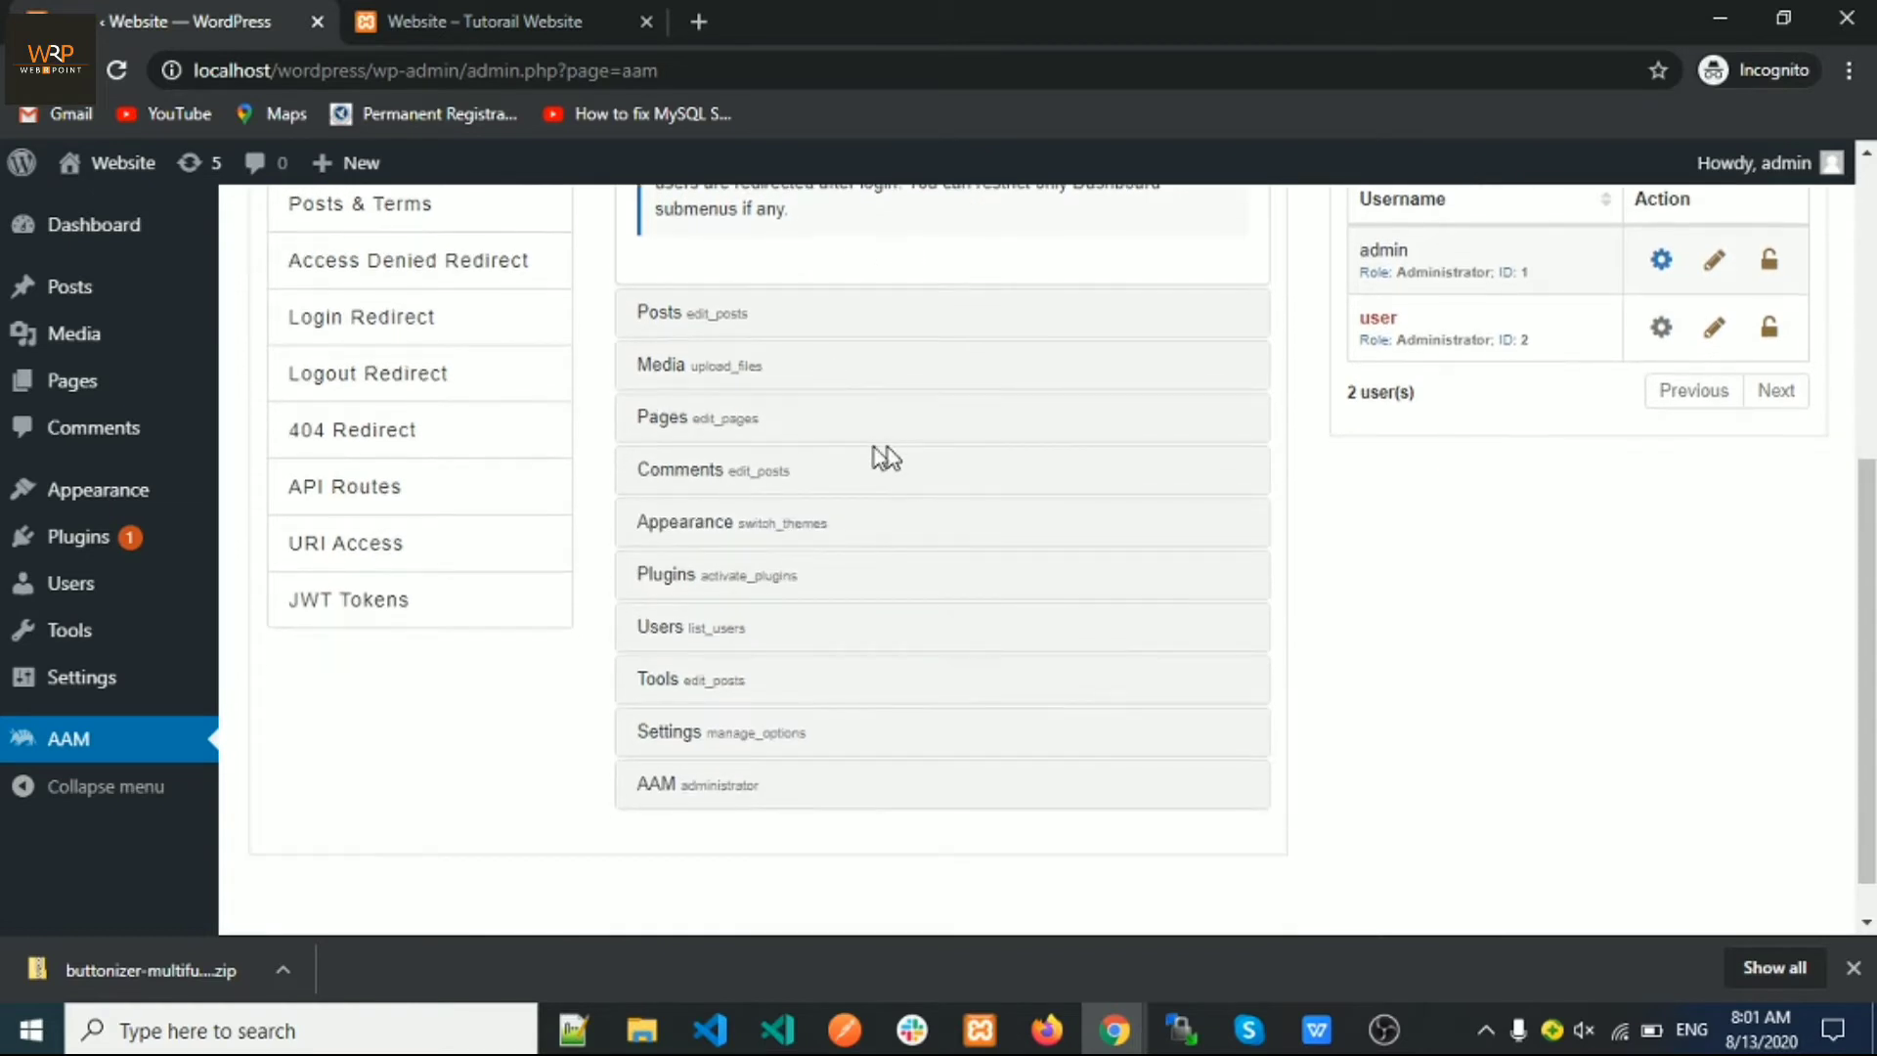
left_click(697, 315)
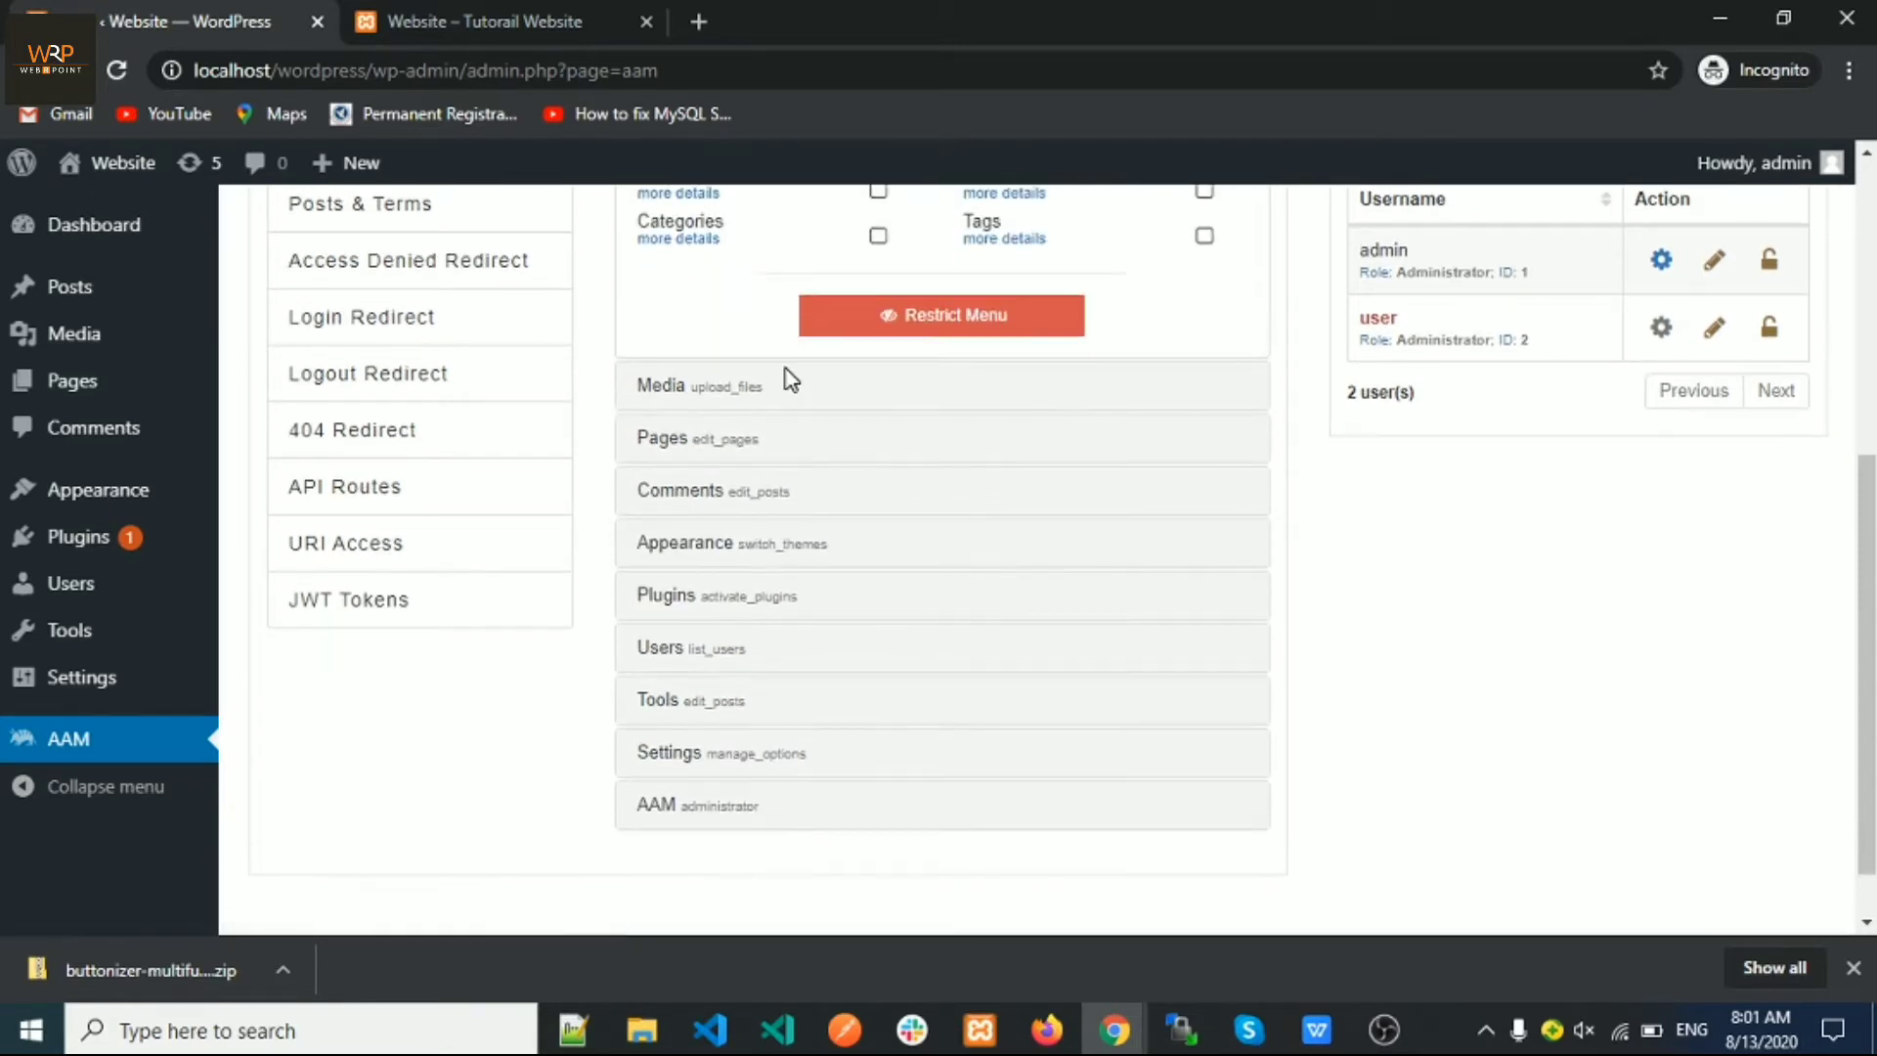
scroll(807, 396, "up", 1)
scroll(811, 370, "up", 1)
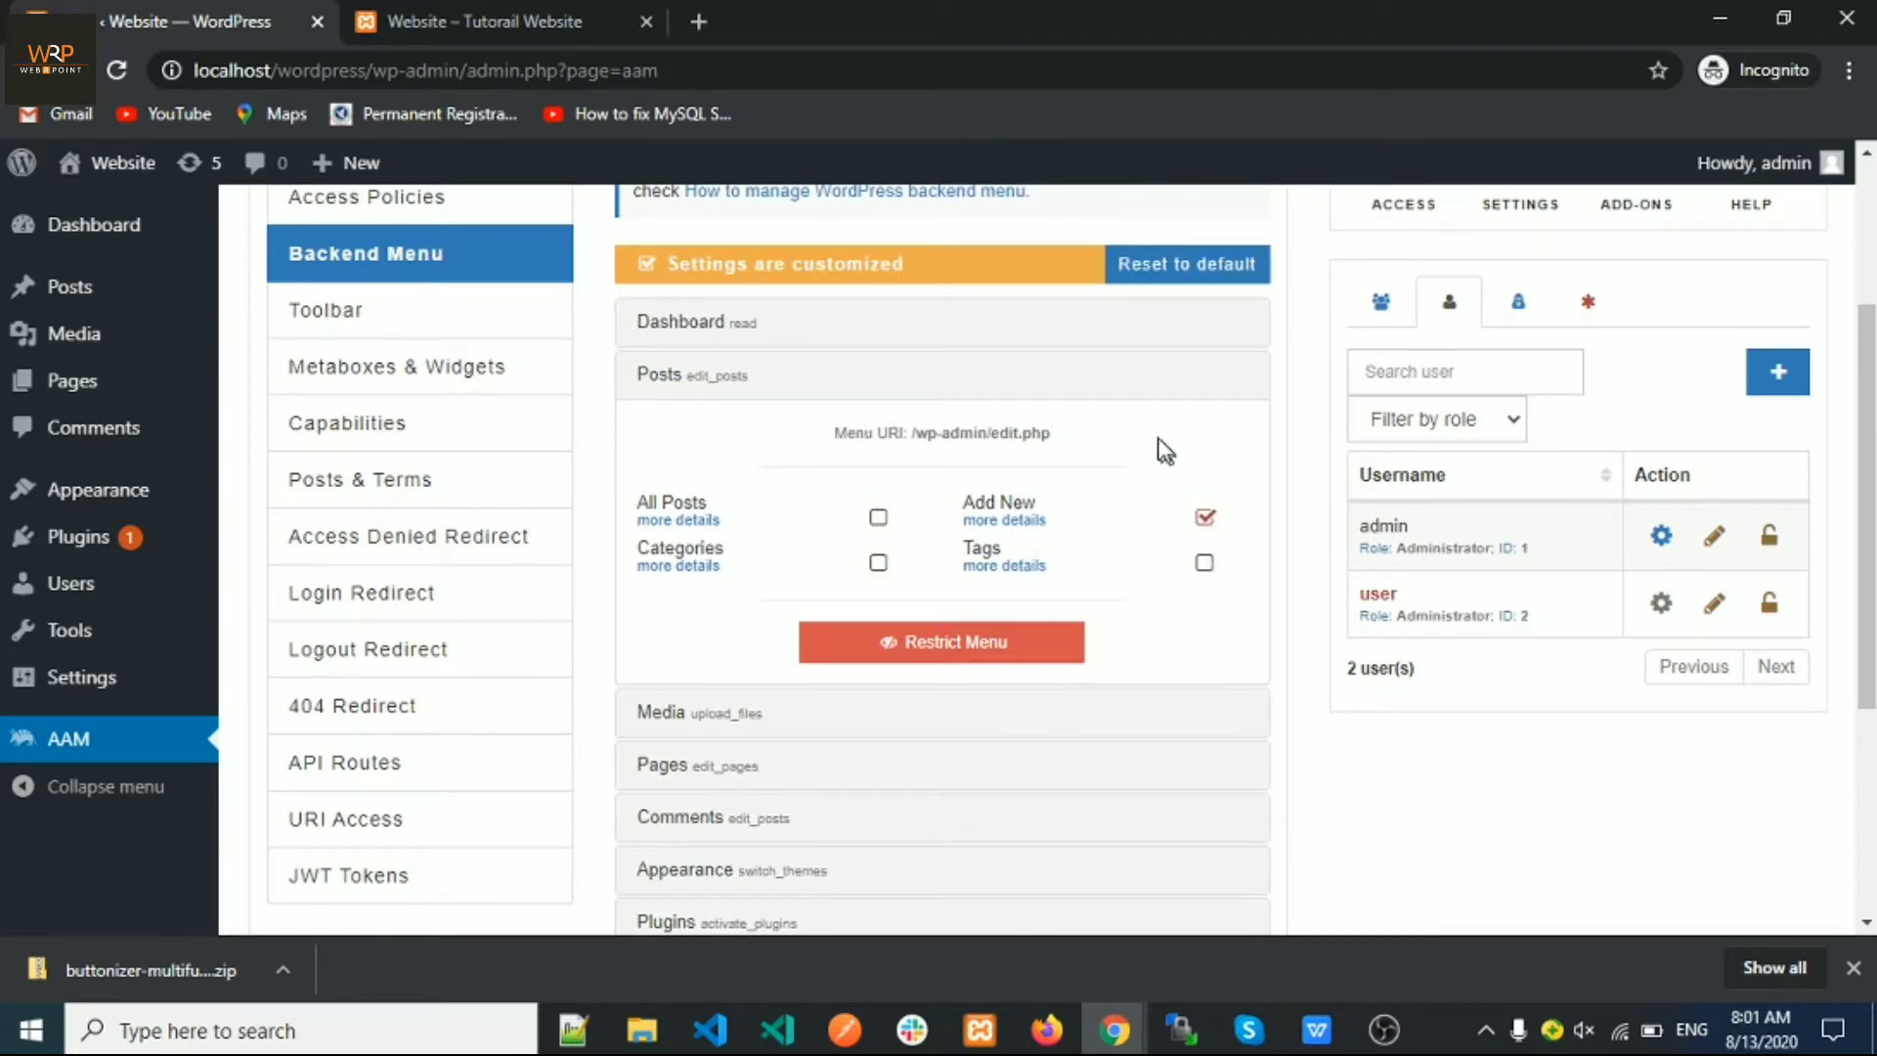
- Switch to Firefox, reload the dashboard and test the restriction by trying to add a new post from All Posts
left_click(1046, 1030)
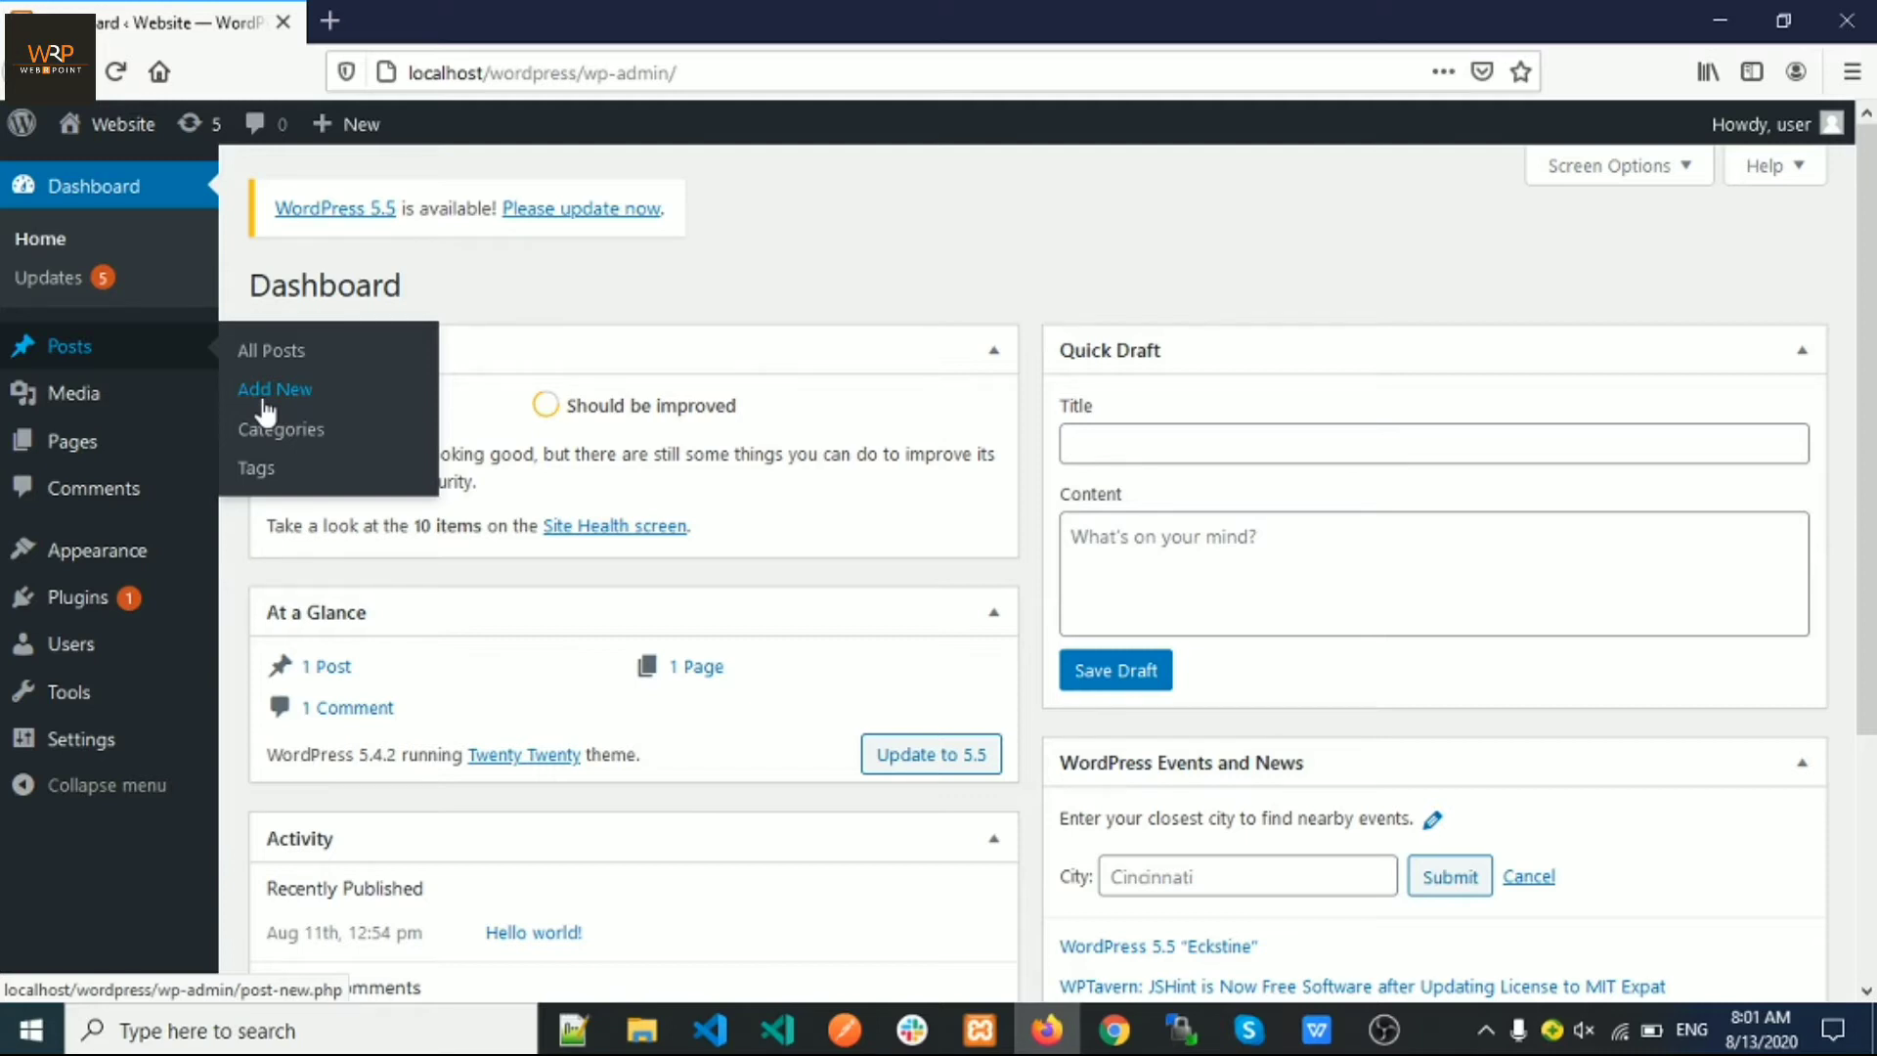
left_click(116, 72)
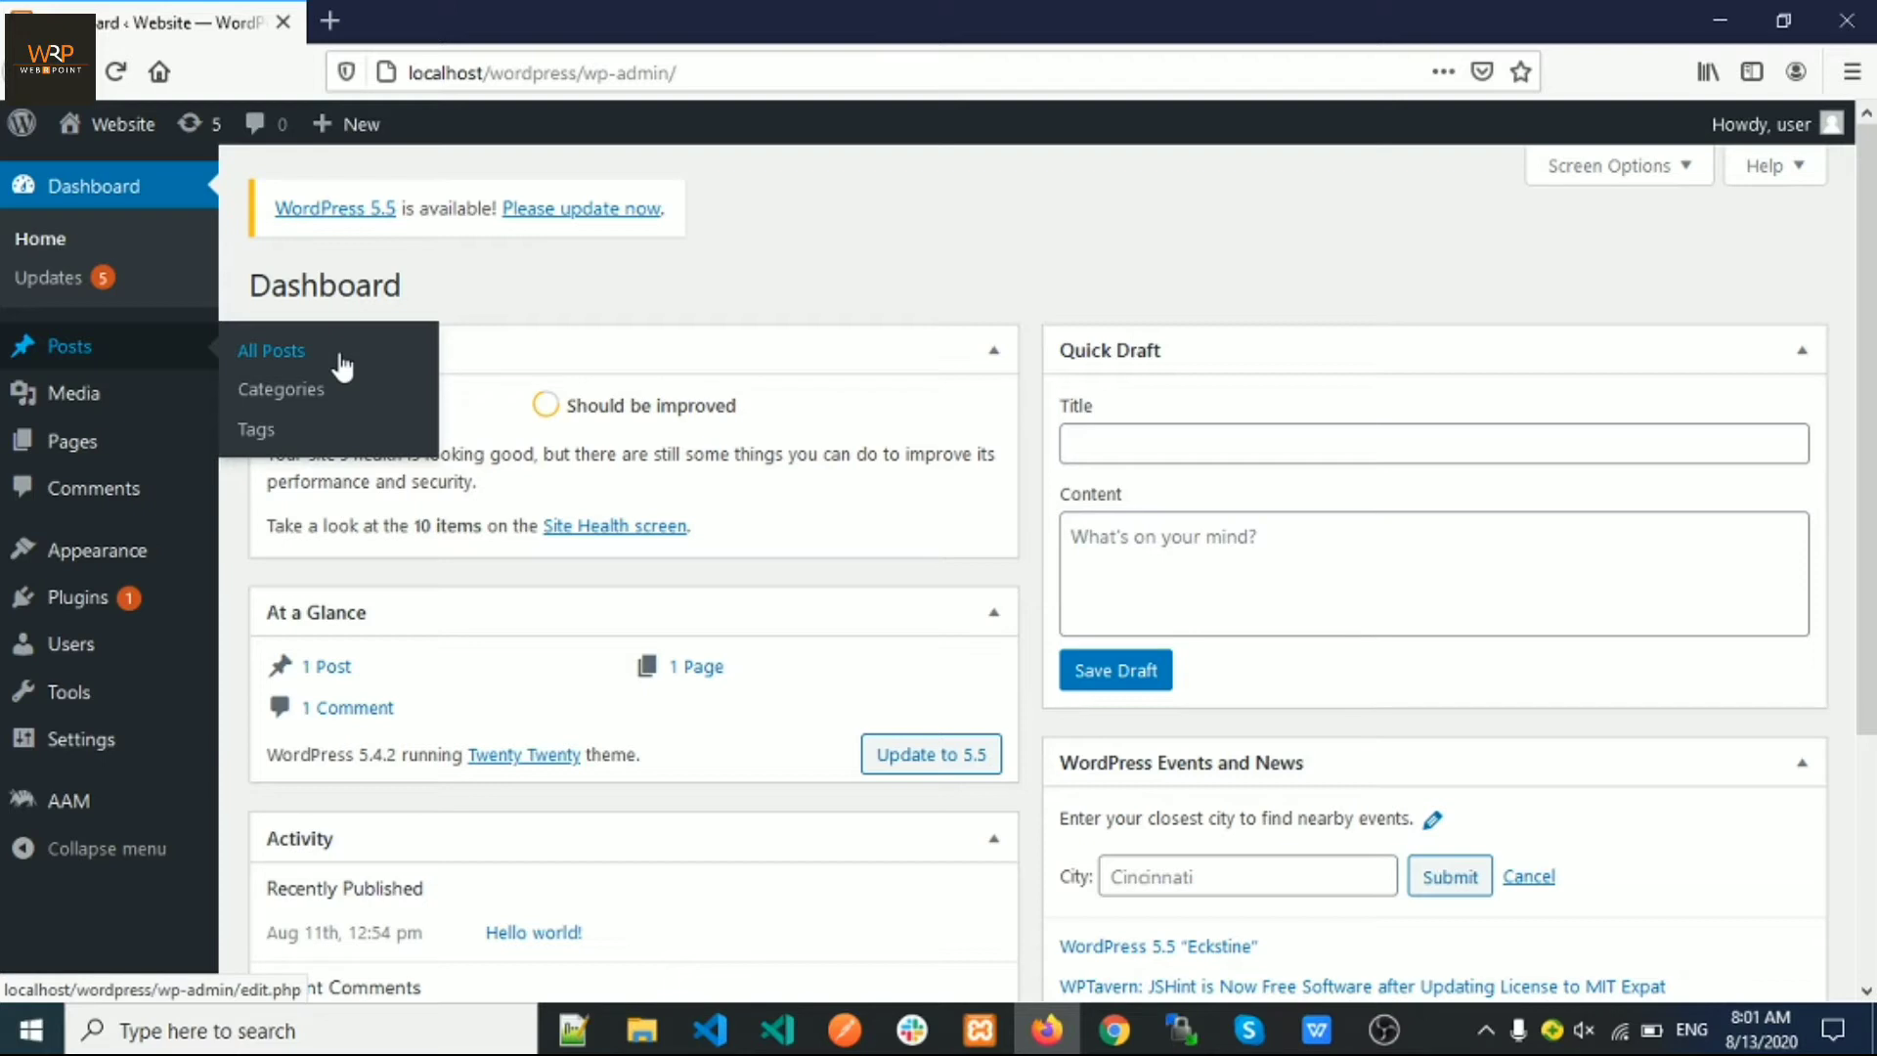
left_click(283, 363)
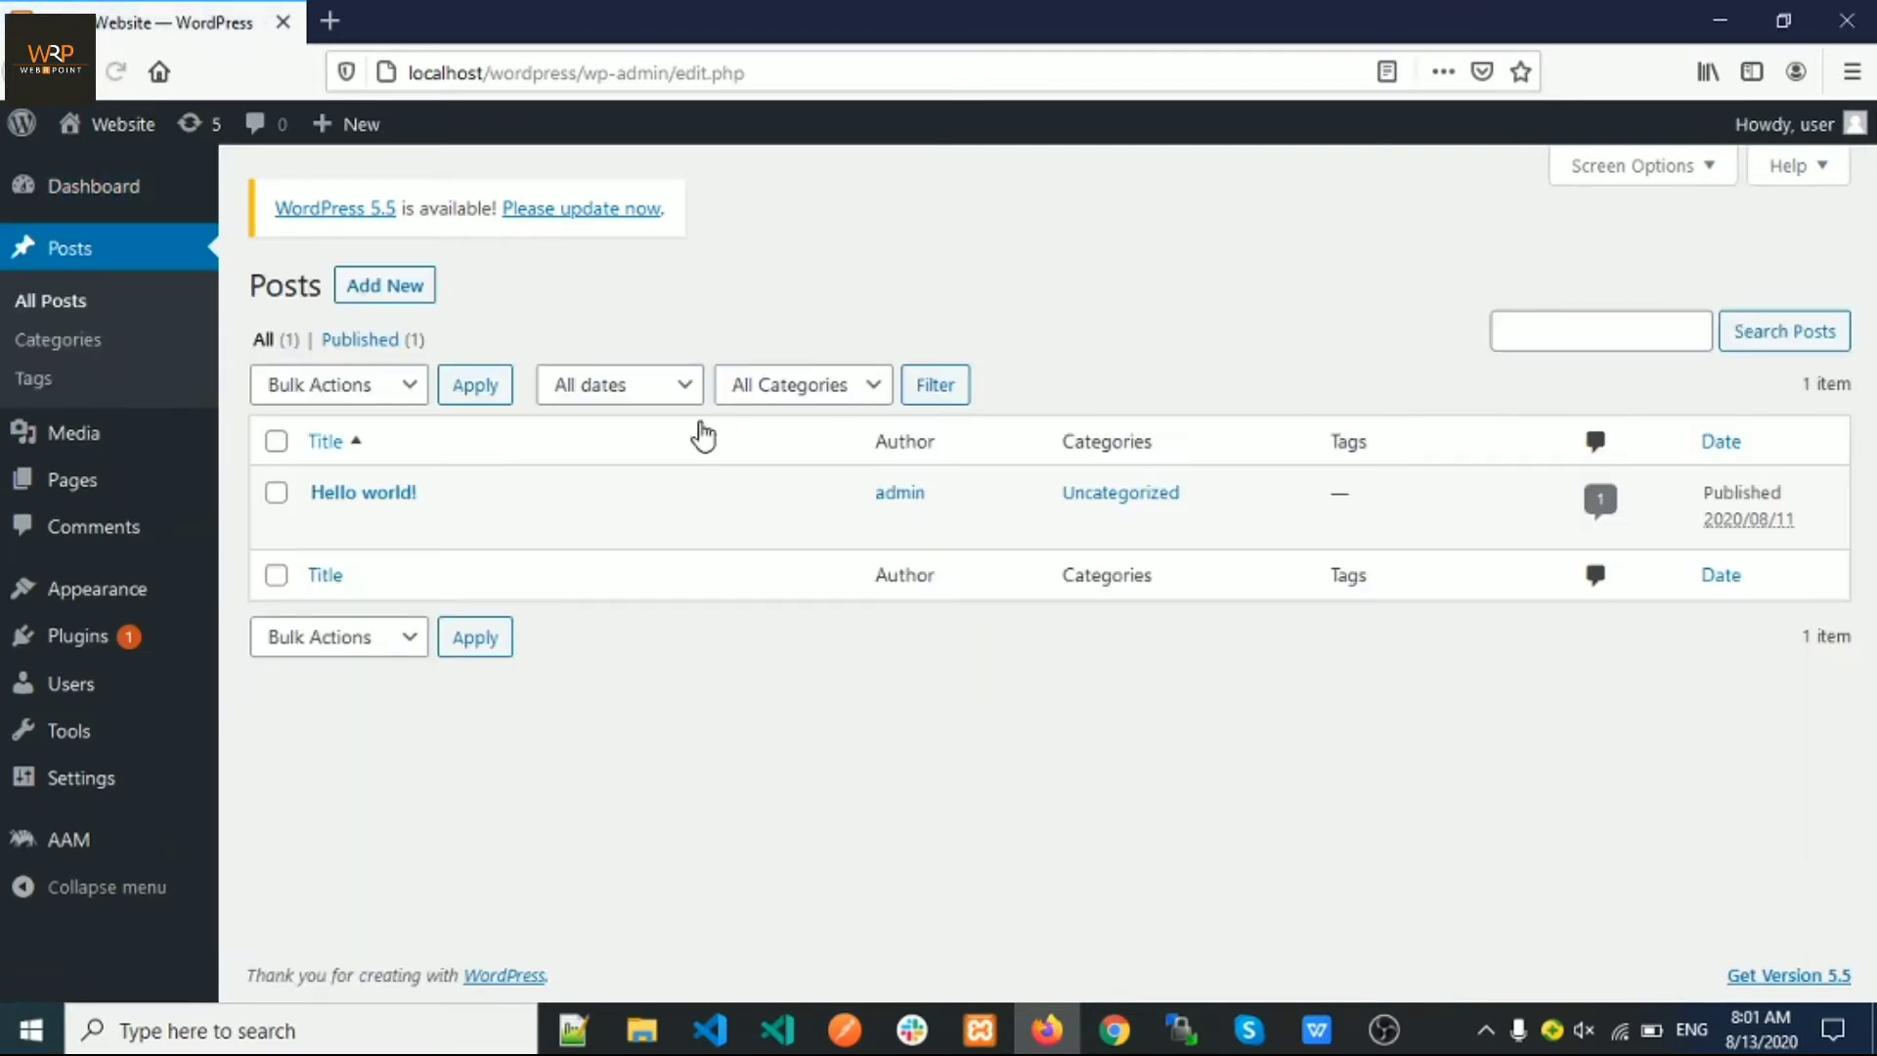
left_click(385, 295)
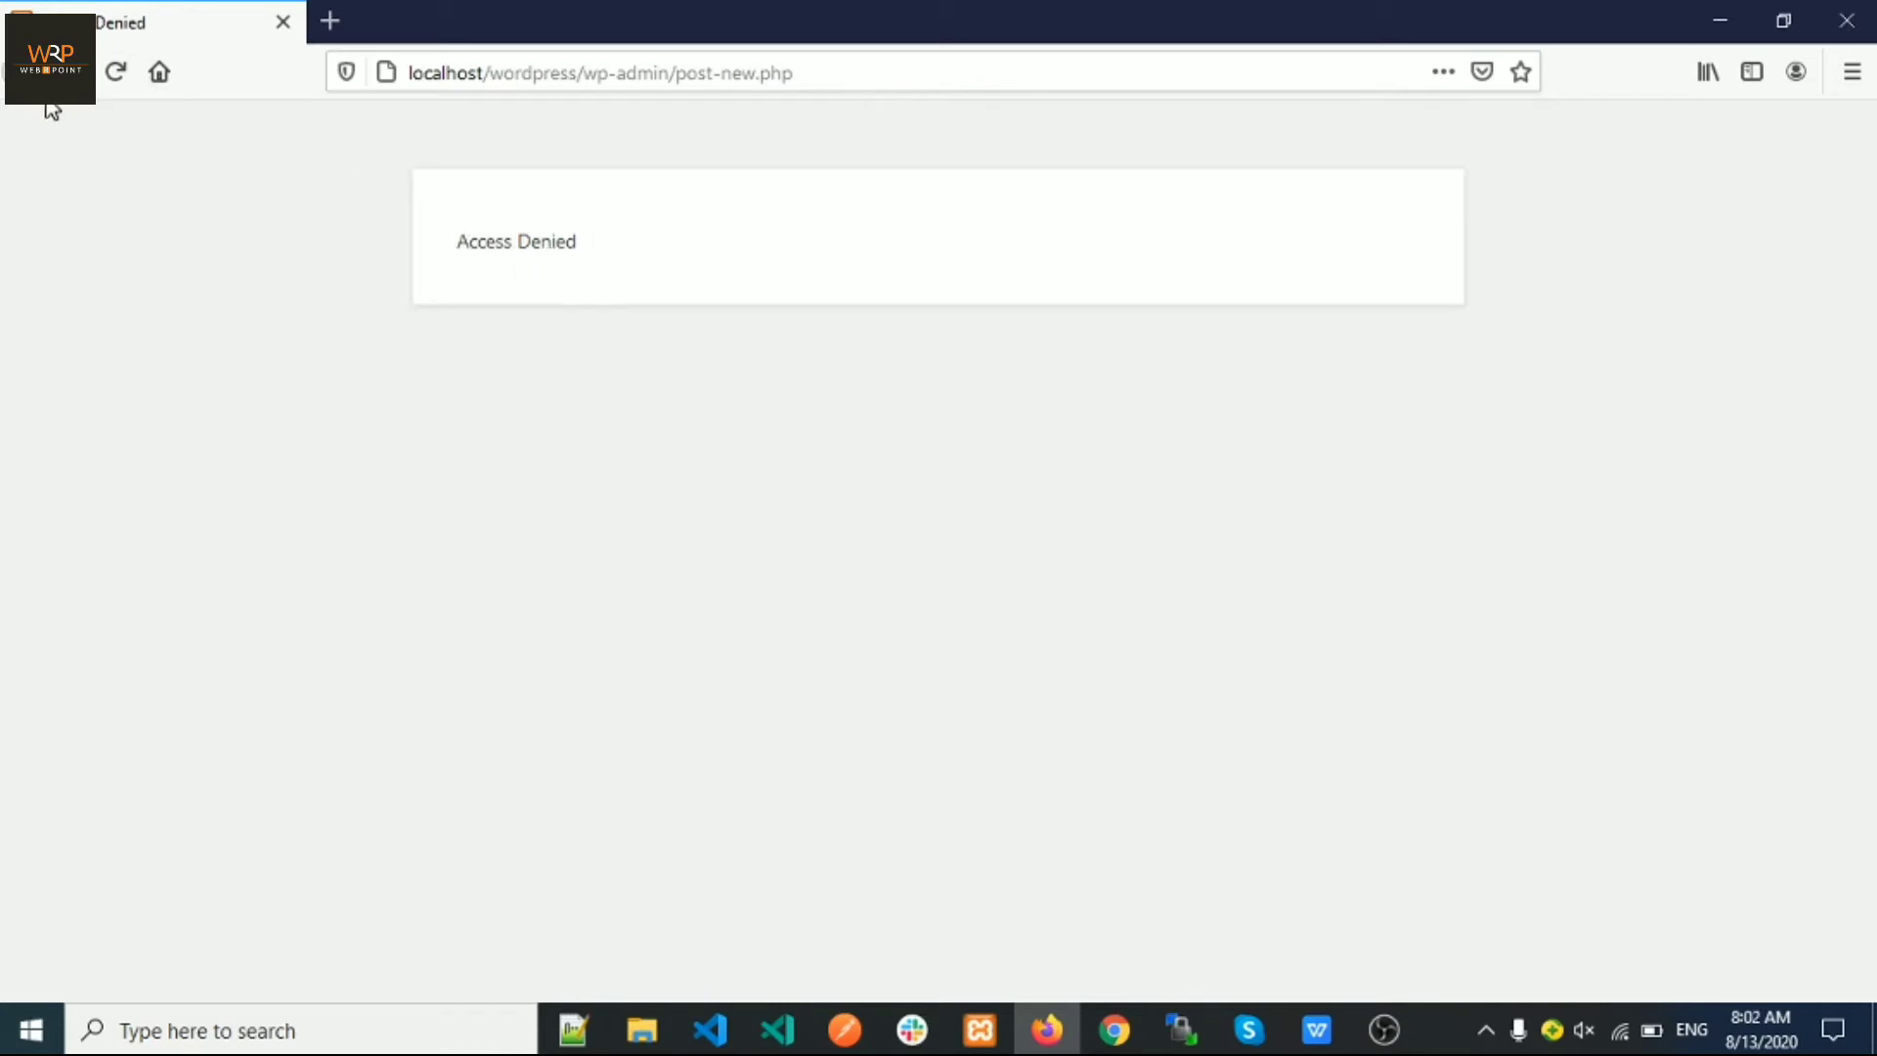
left_click(72, 71)
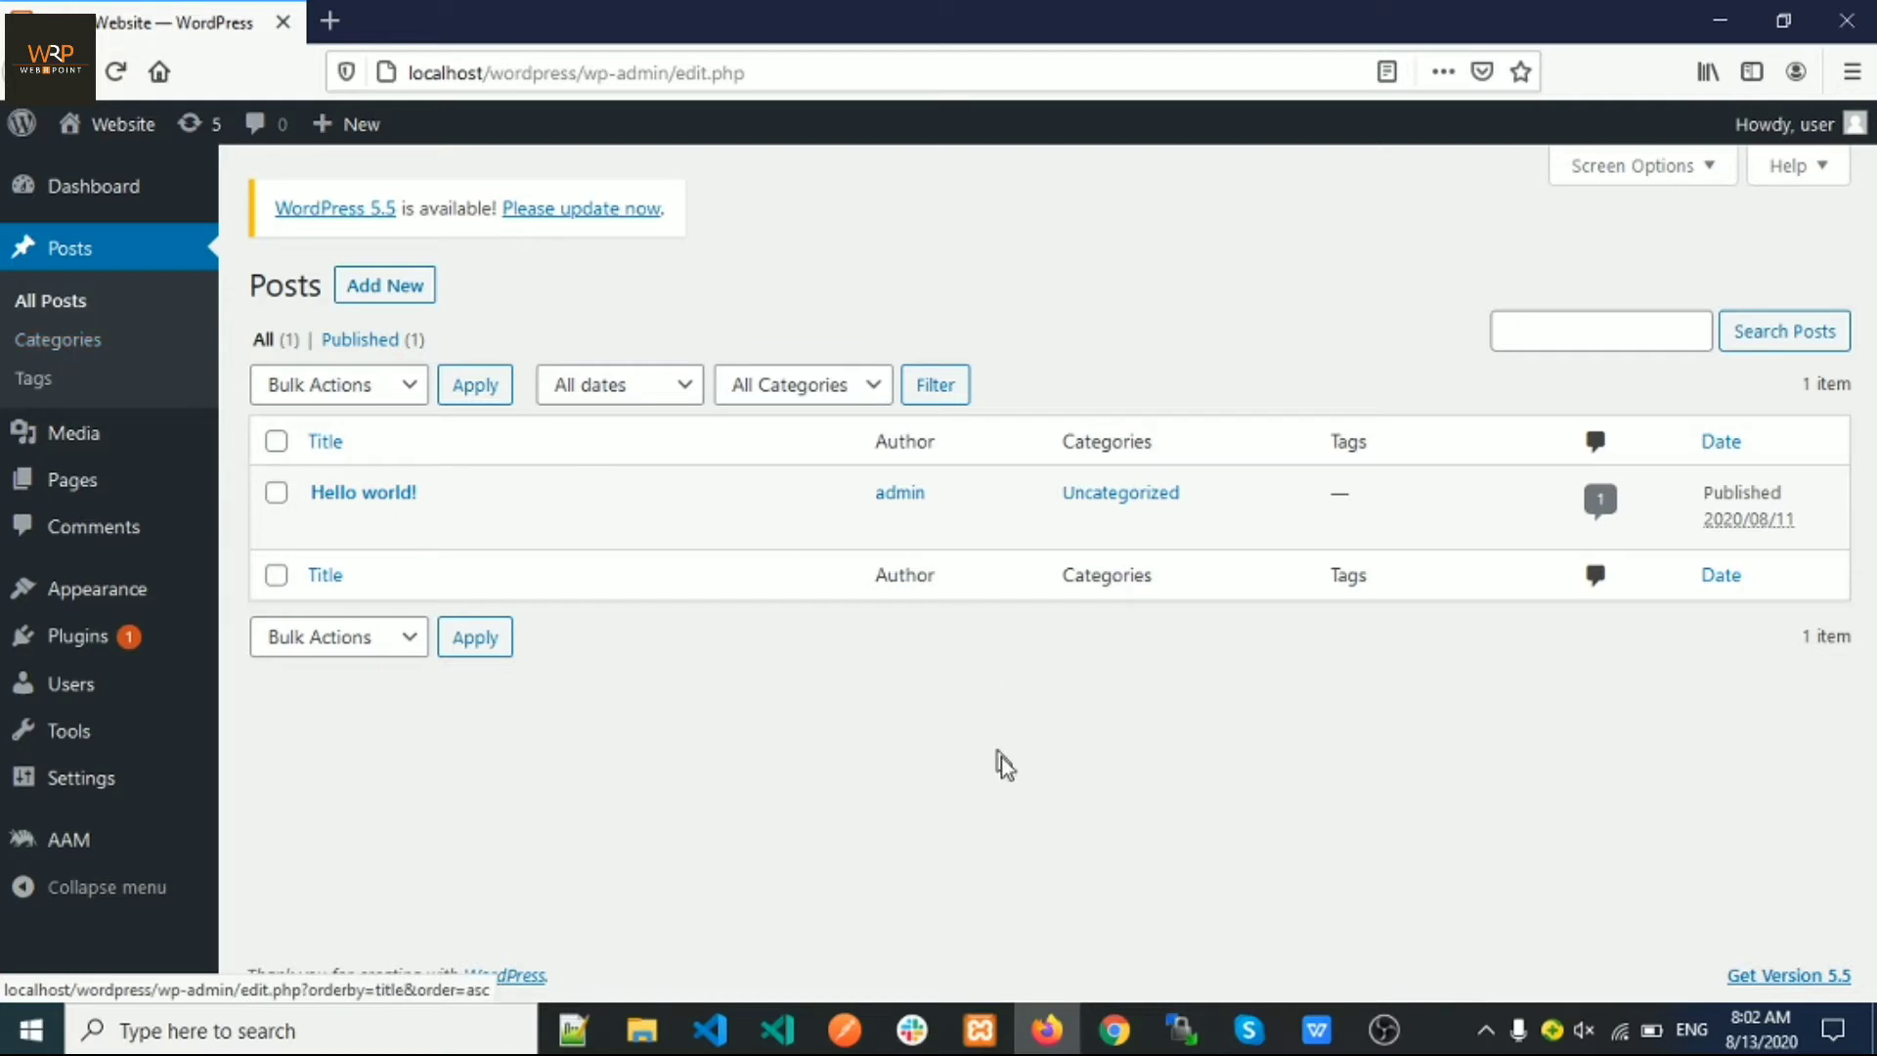
- Return to the AAM page in Chrome and restrict the Categories submenu under Posts for the "user" account
left_click(1114, 1030)
left_click(1215, 934)
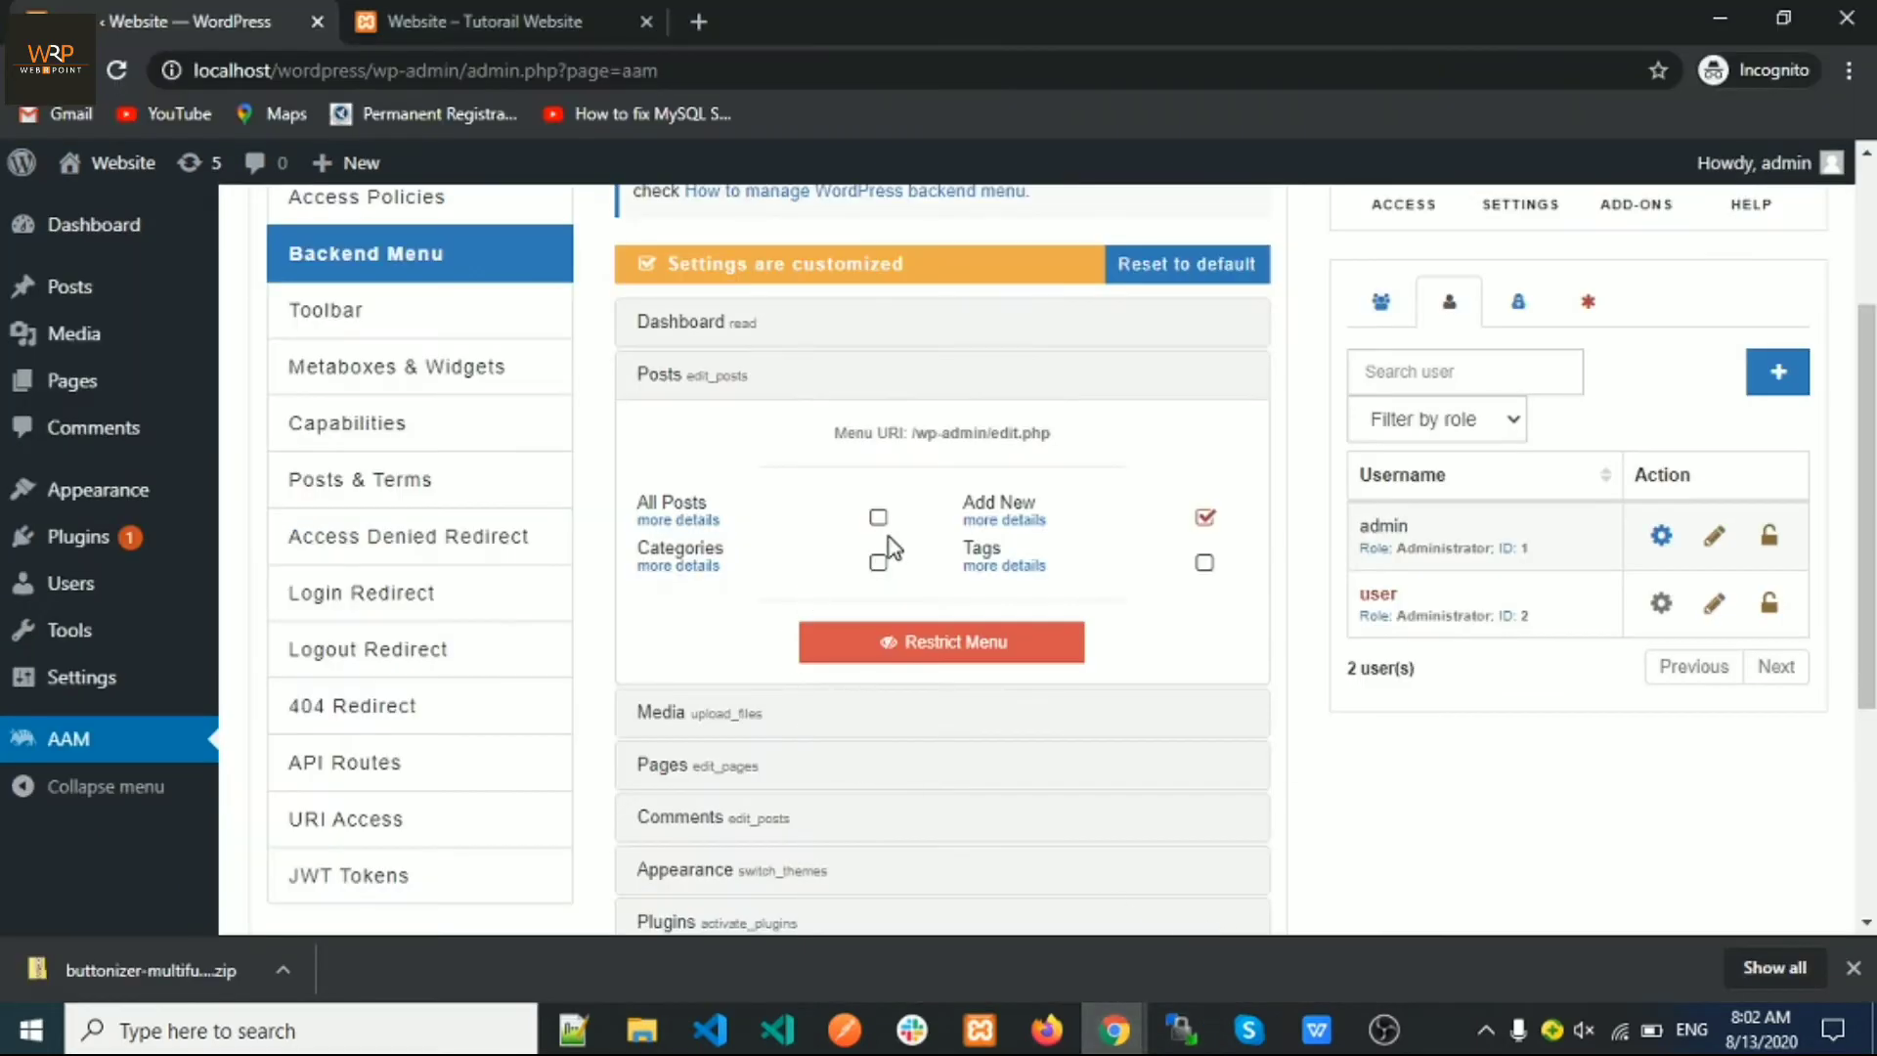
left_click(878, 562)
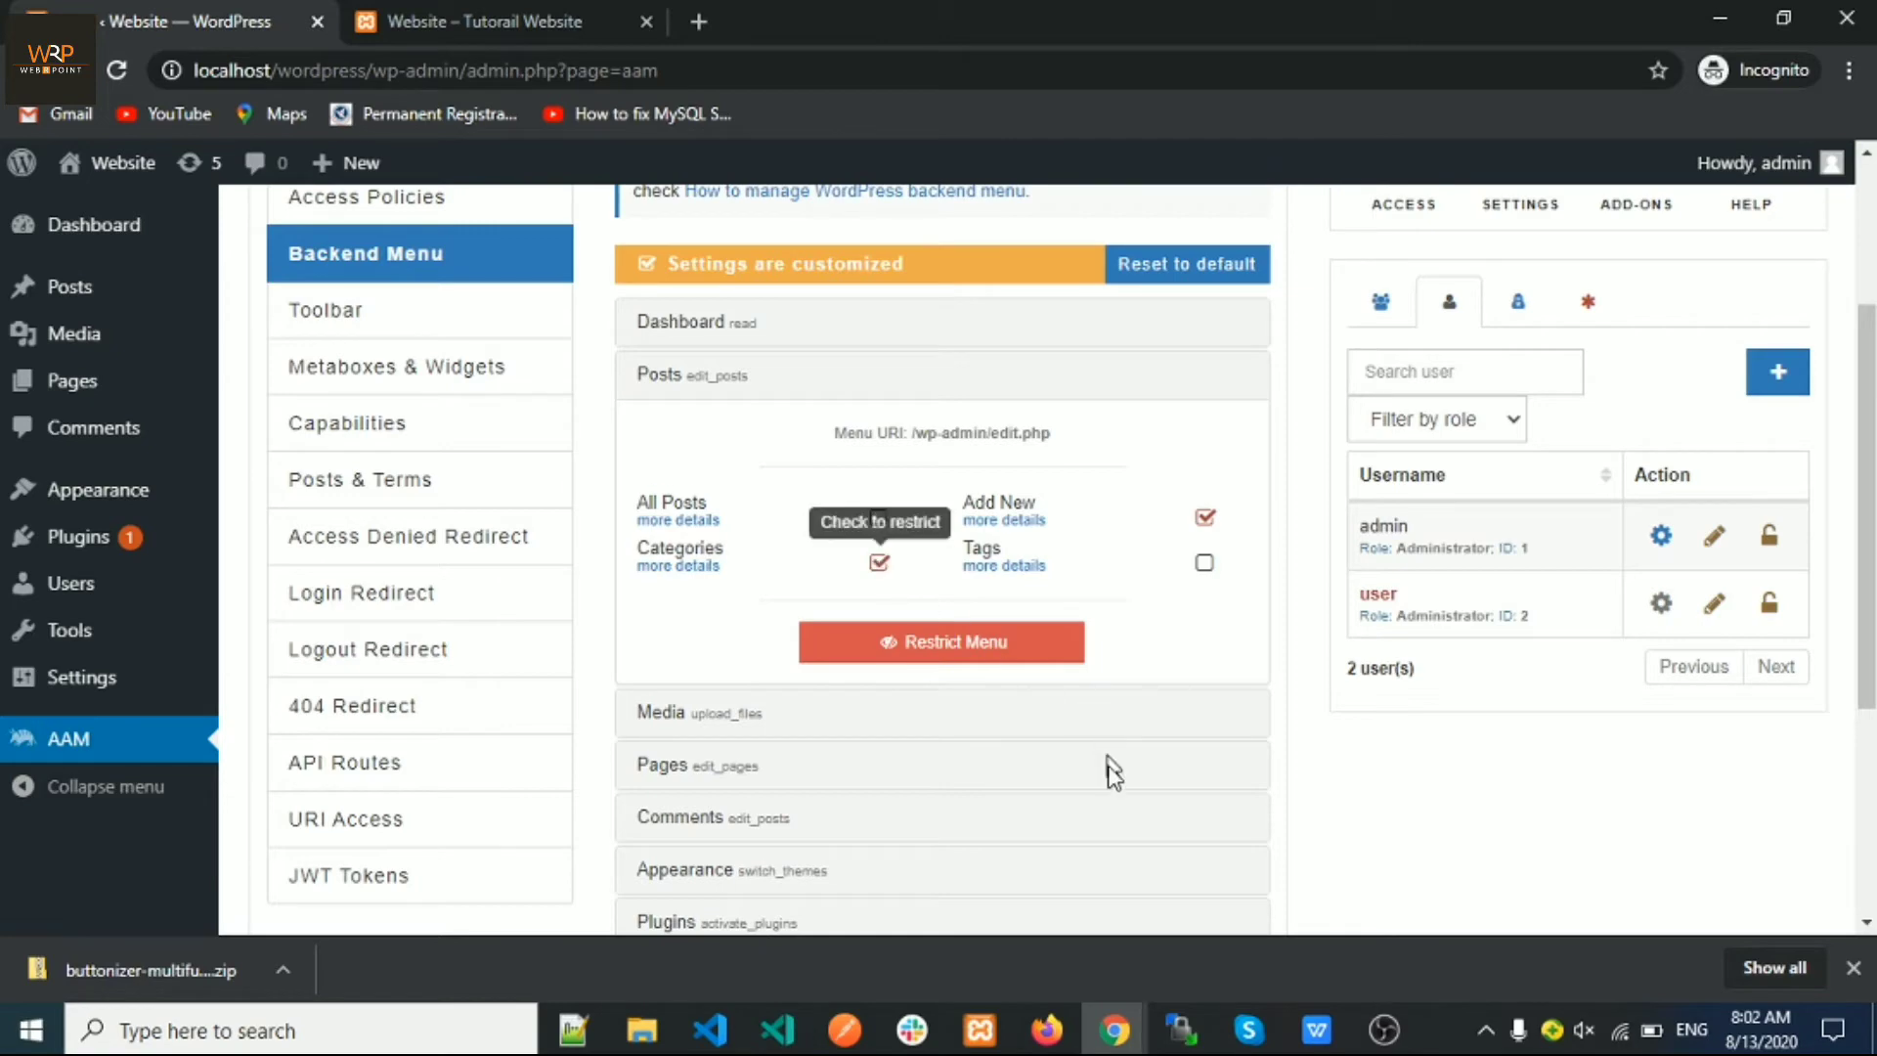
mouse_move(1142, 1042)
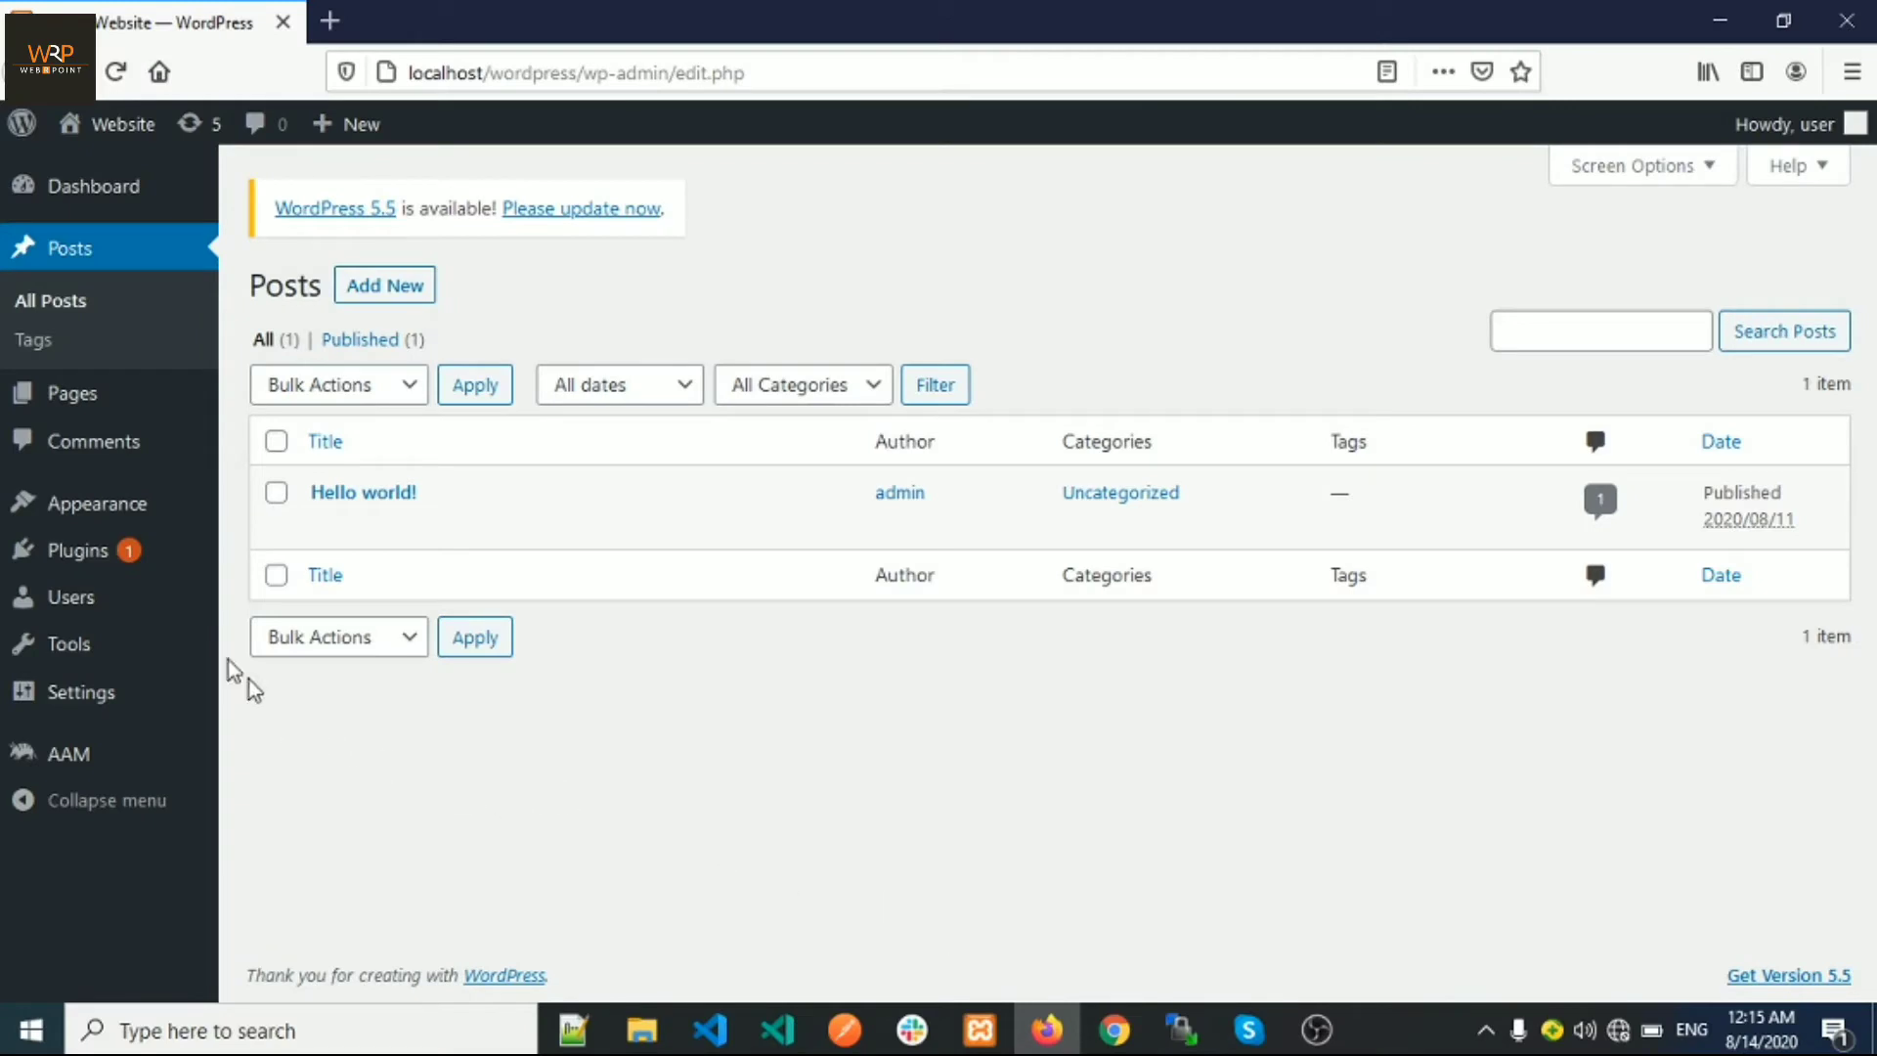
- Check the Plugins submenu in the user's session, and restrict the whole Plugins menu for the "user" account on the AAM page in Chrome
mouse_move(127, 553)
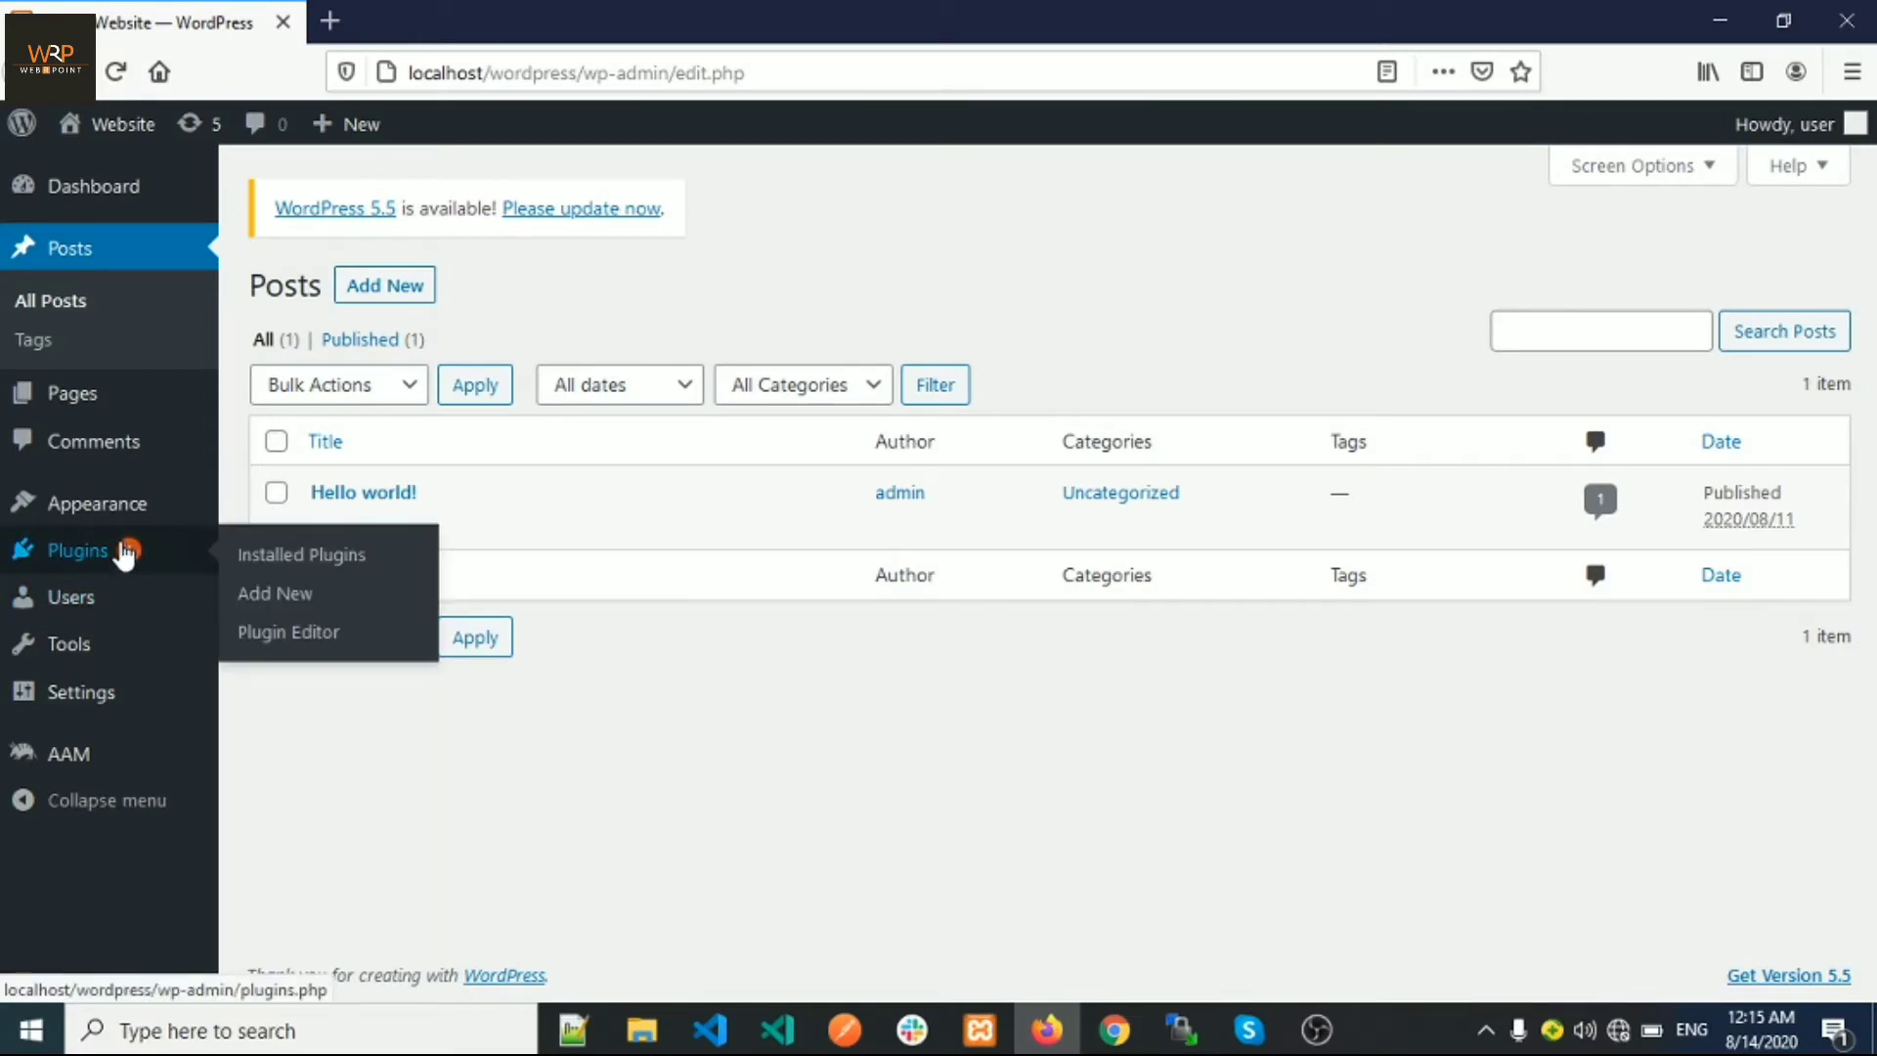
mouse_move(116, 512)
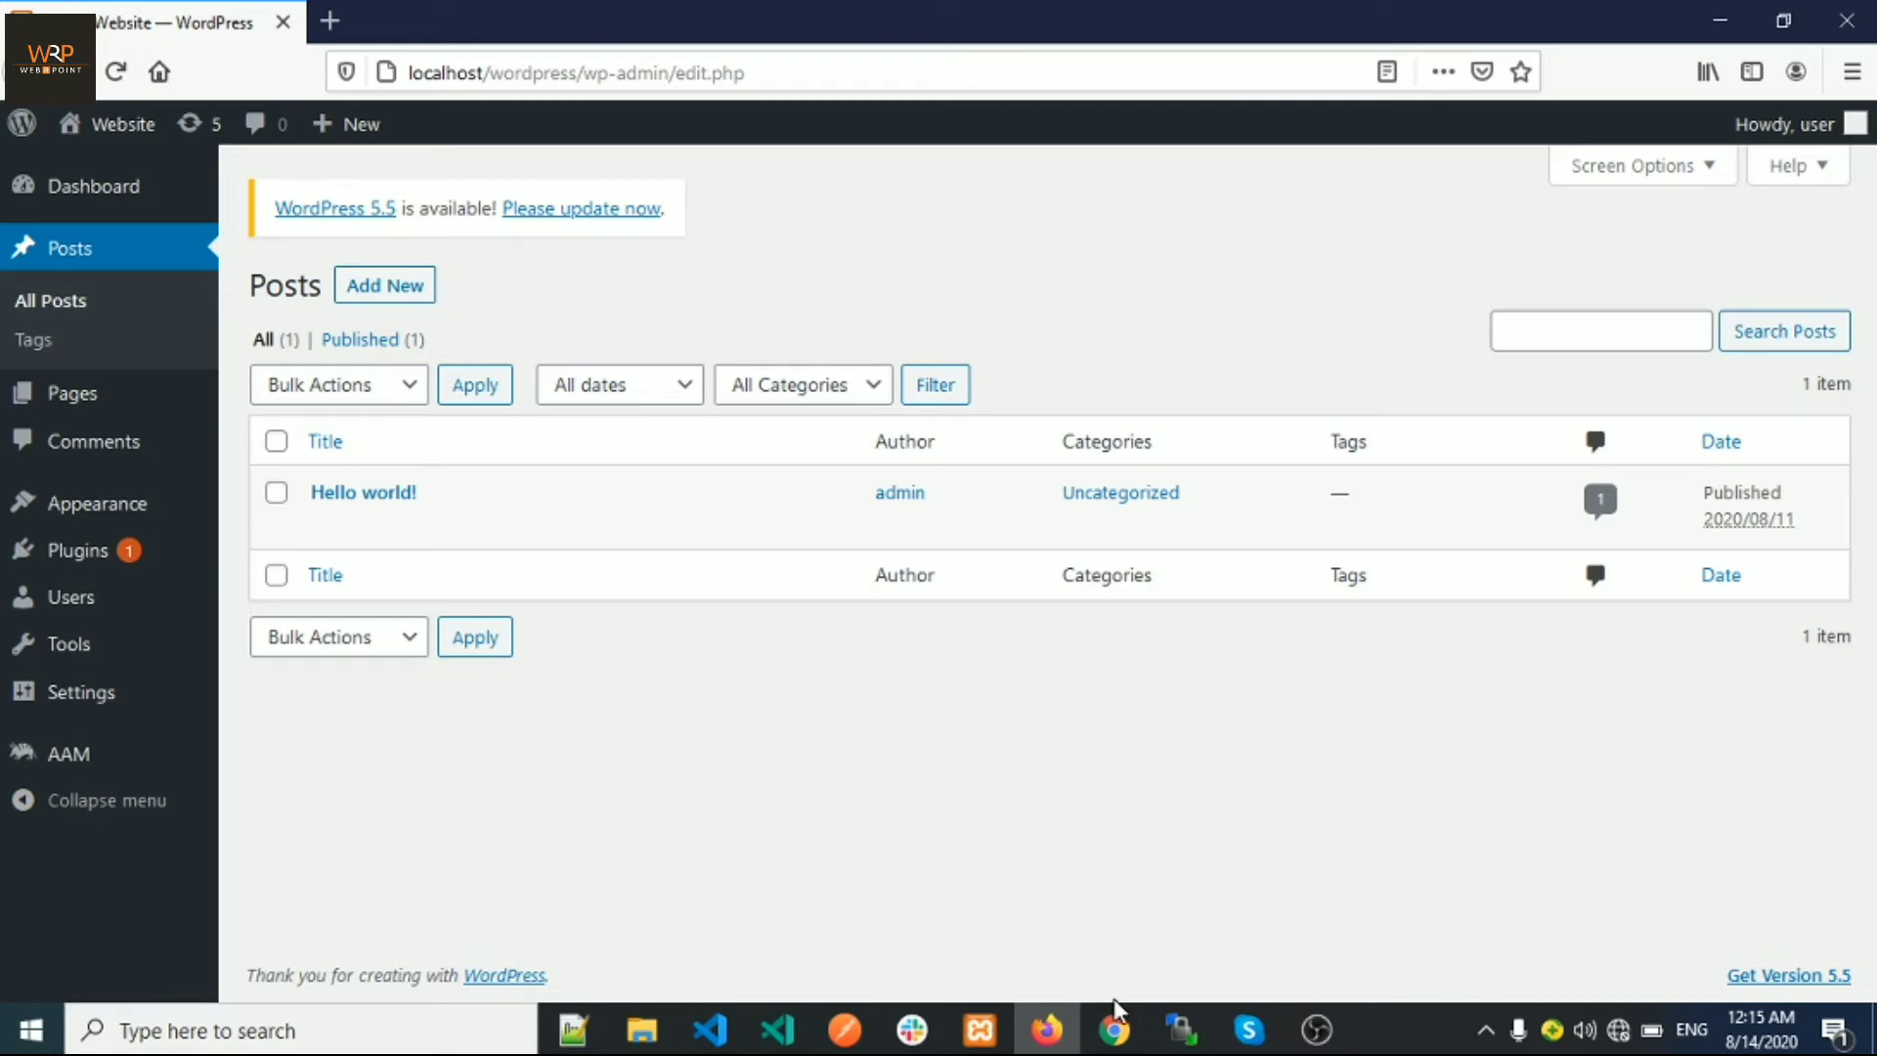
mouse_move(1115, 1029)
left_click(1388, 899)
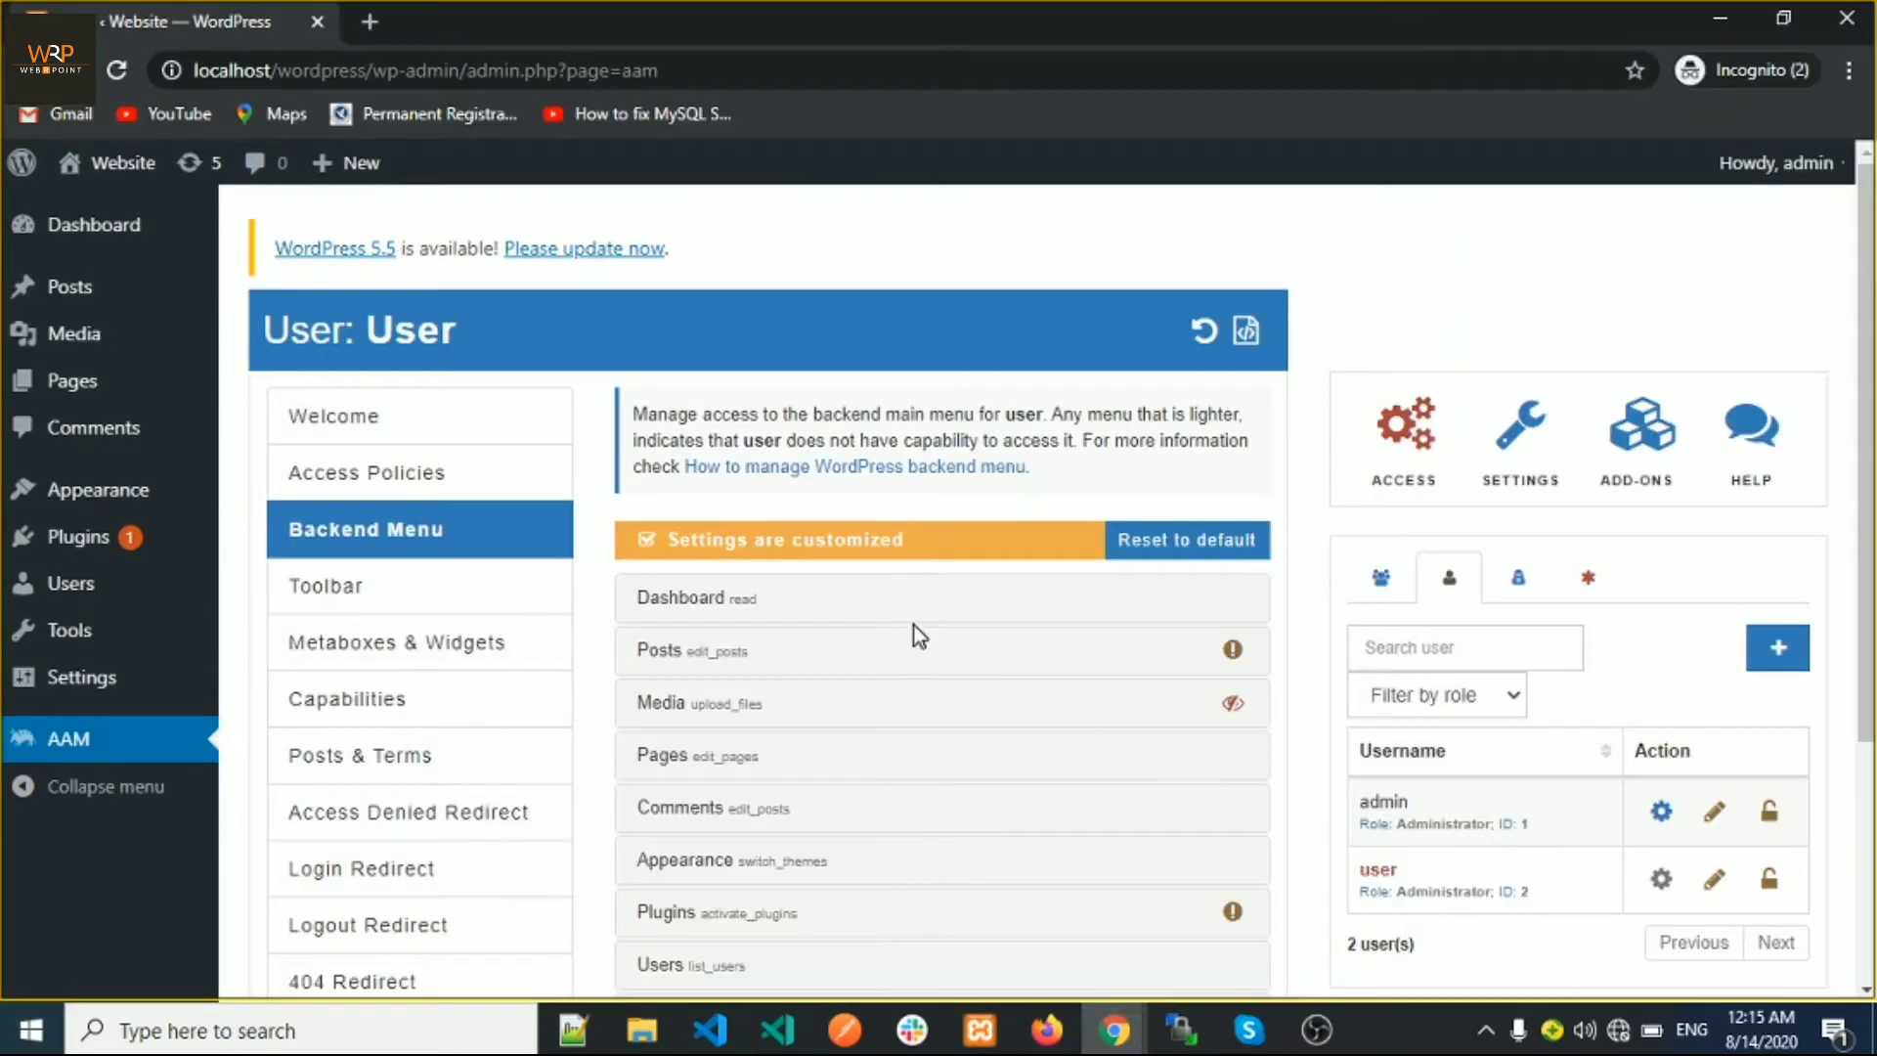
scroll(964, 614, "down", 2)
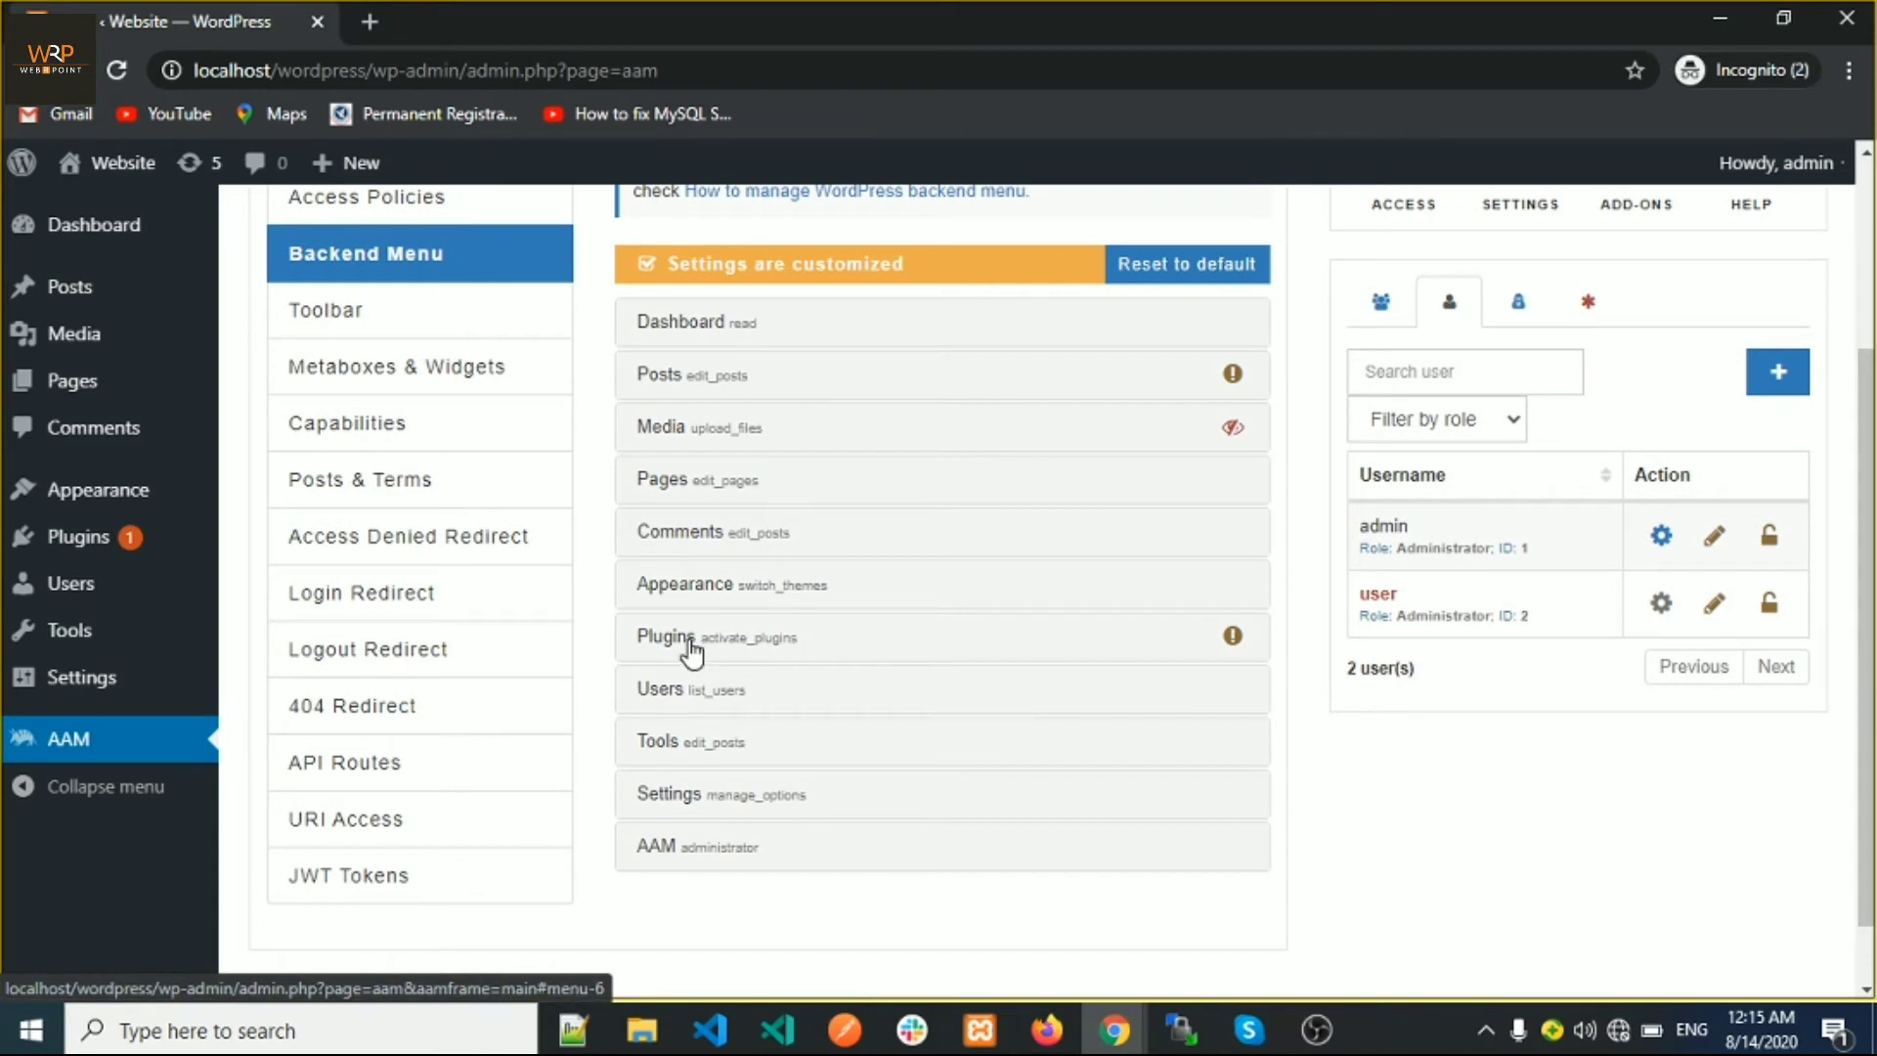
left_click(691, 640)
scroll(691, 650, "down", 1)
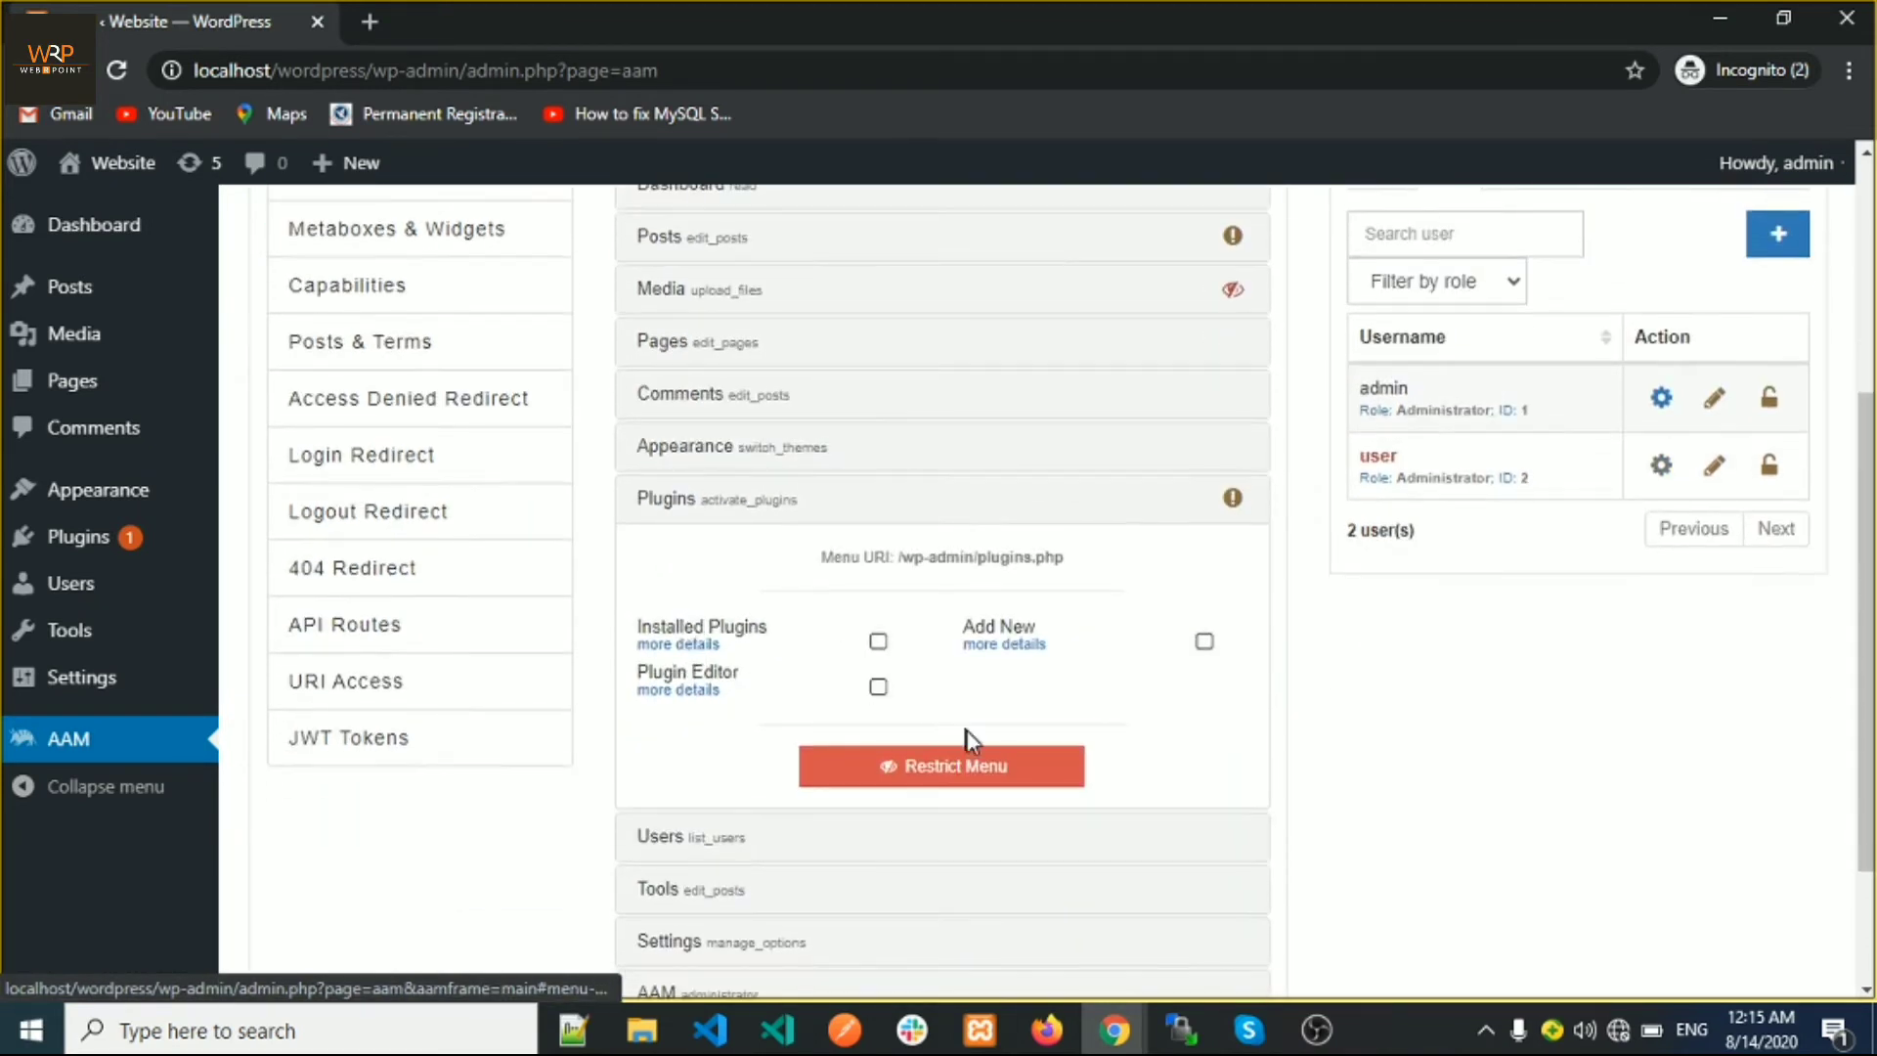
left_click(974, 772)
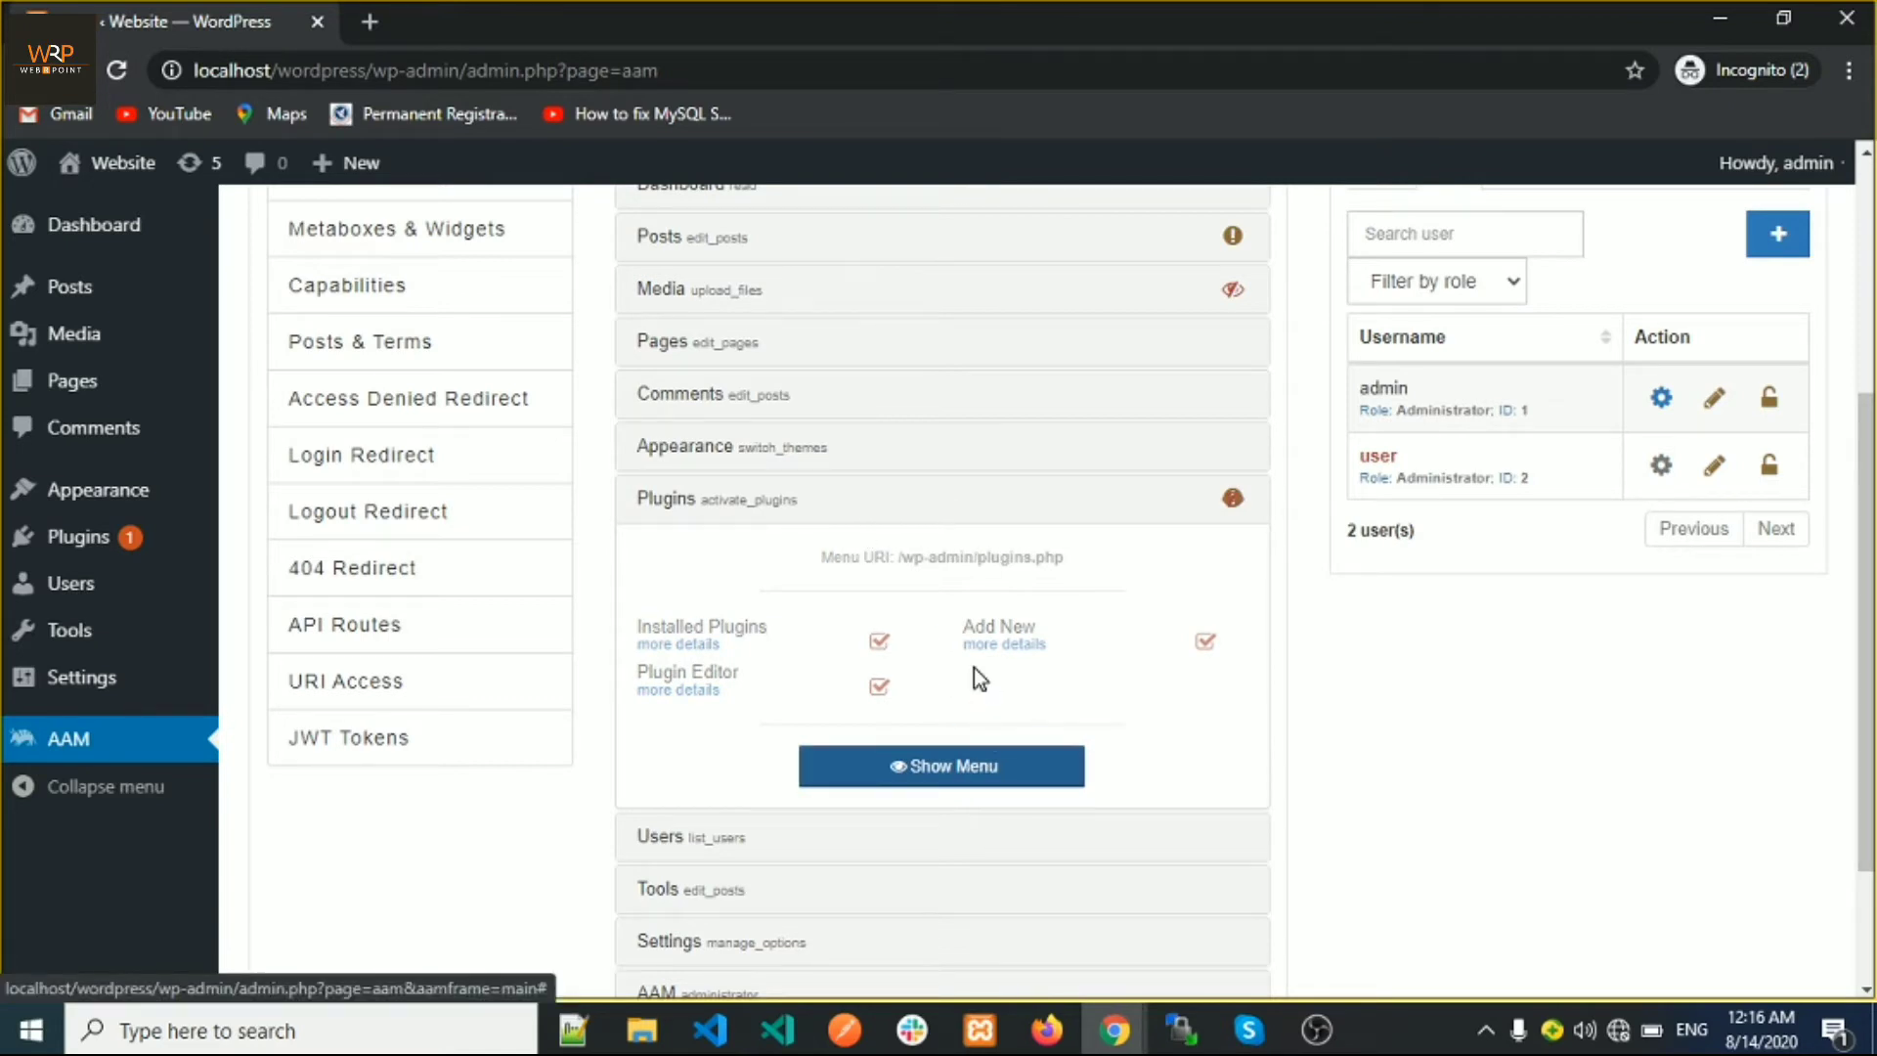
- Switch to Firefox, reload the Posts page and check the sidebar for the Plugins menu and the Appearance submenu items
left_click(1047, 1029)
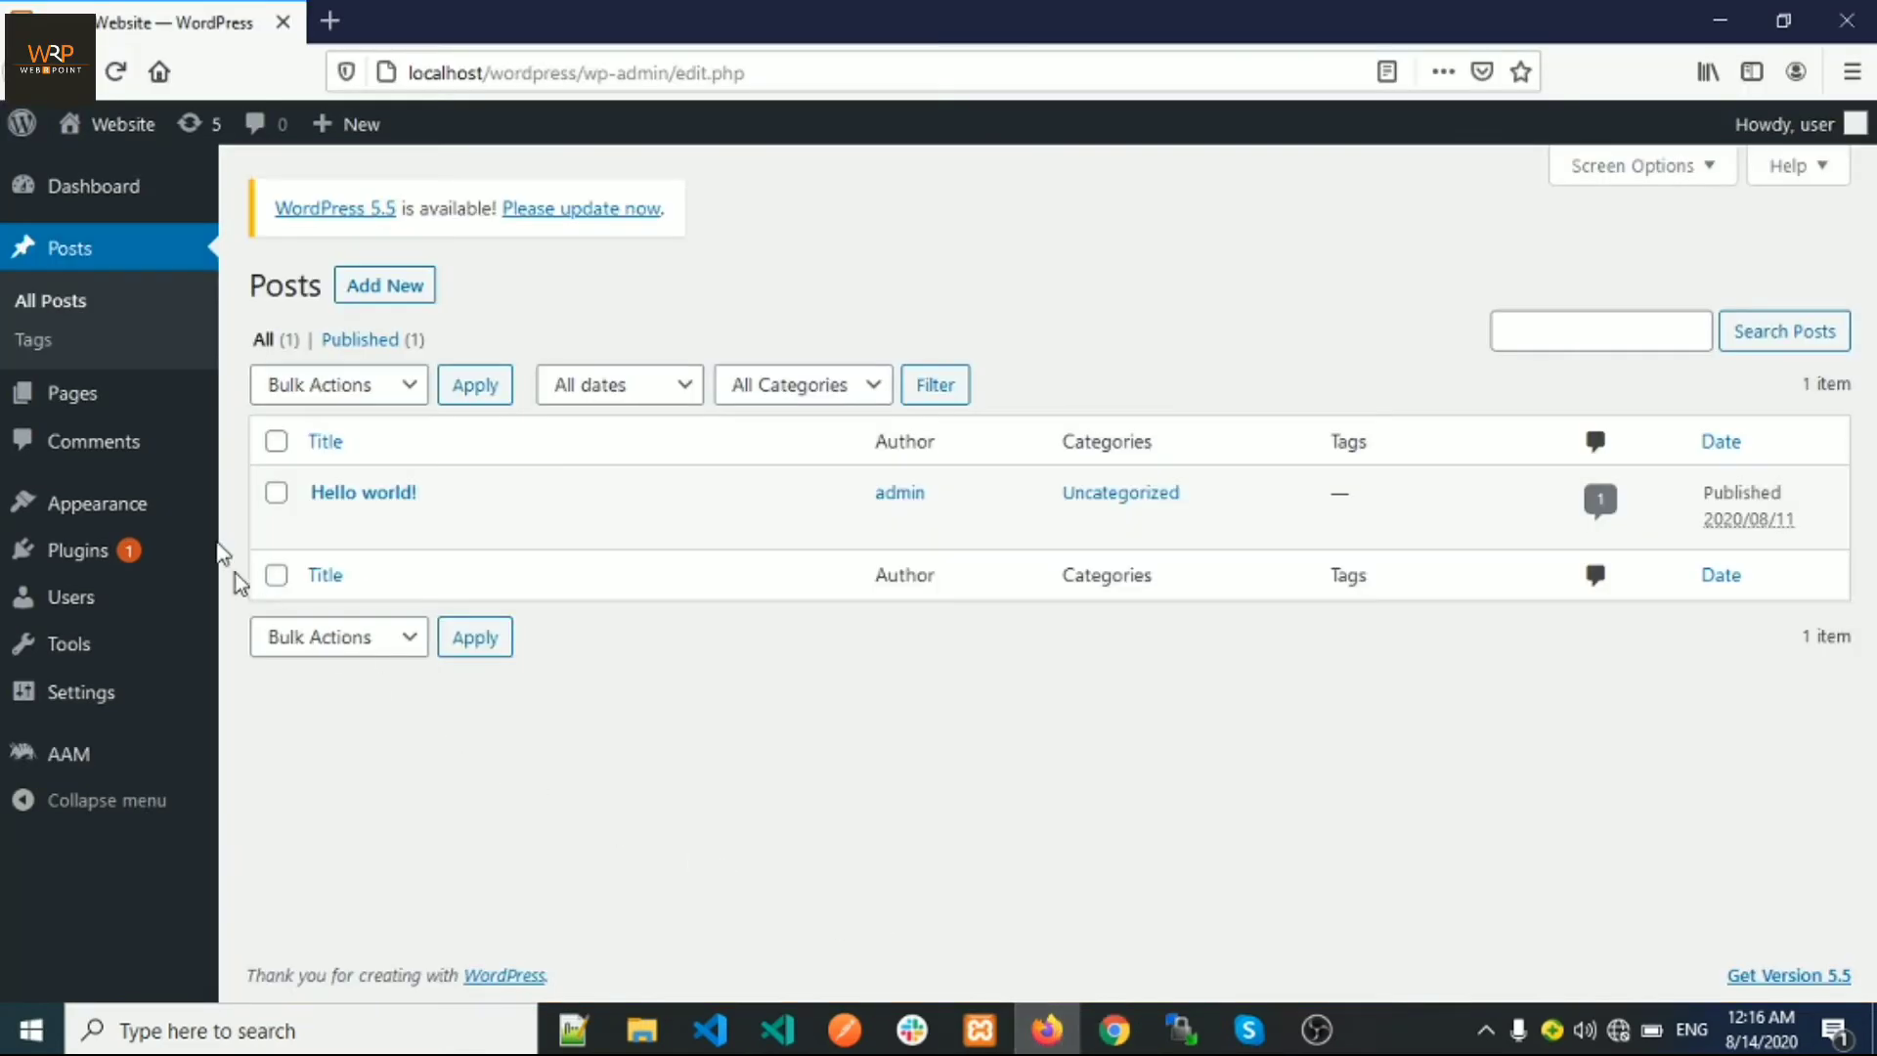
left_click(113, 74)
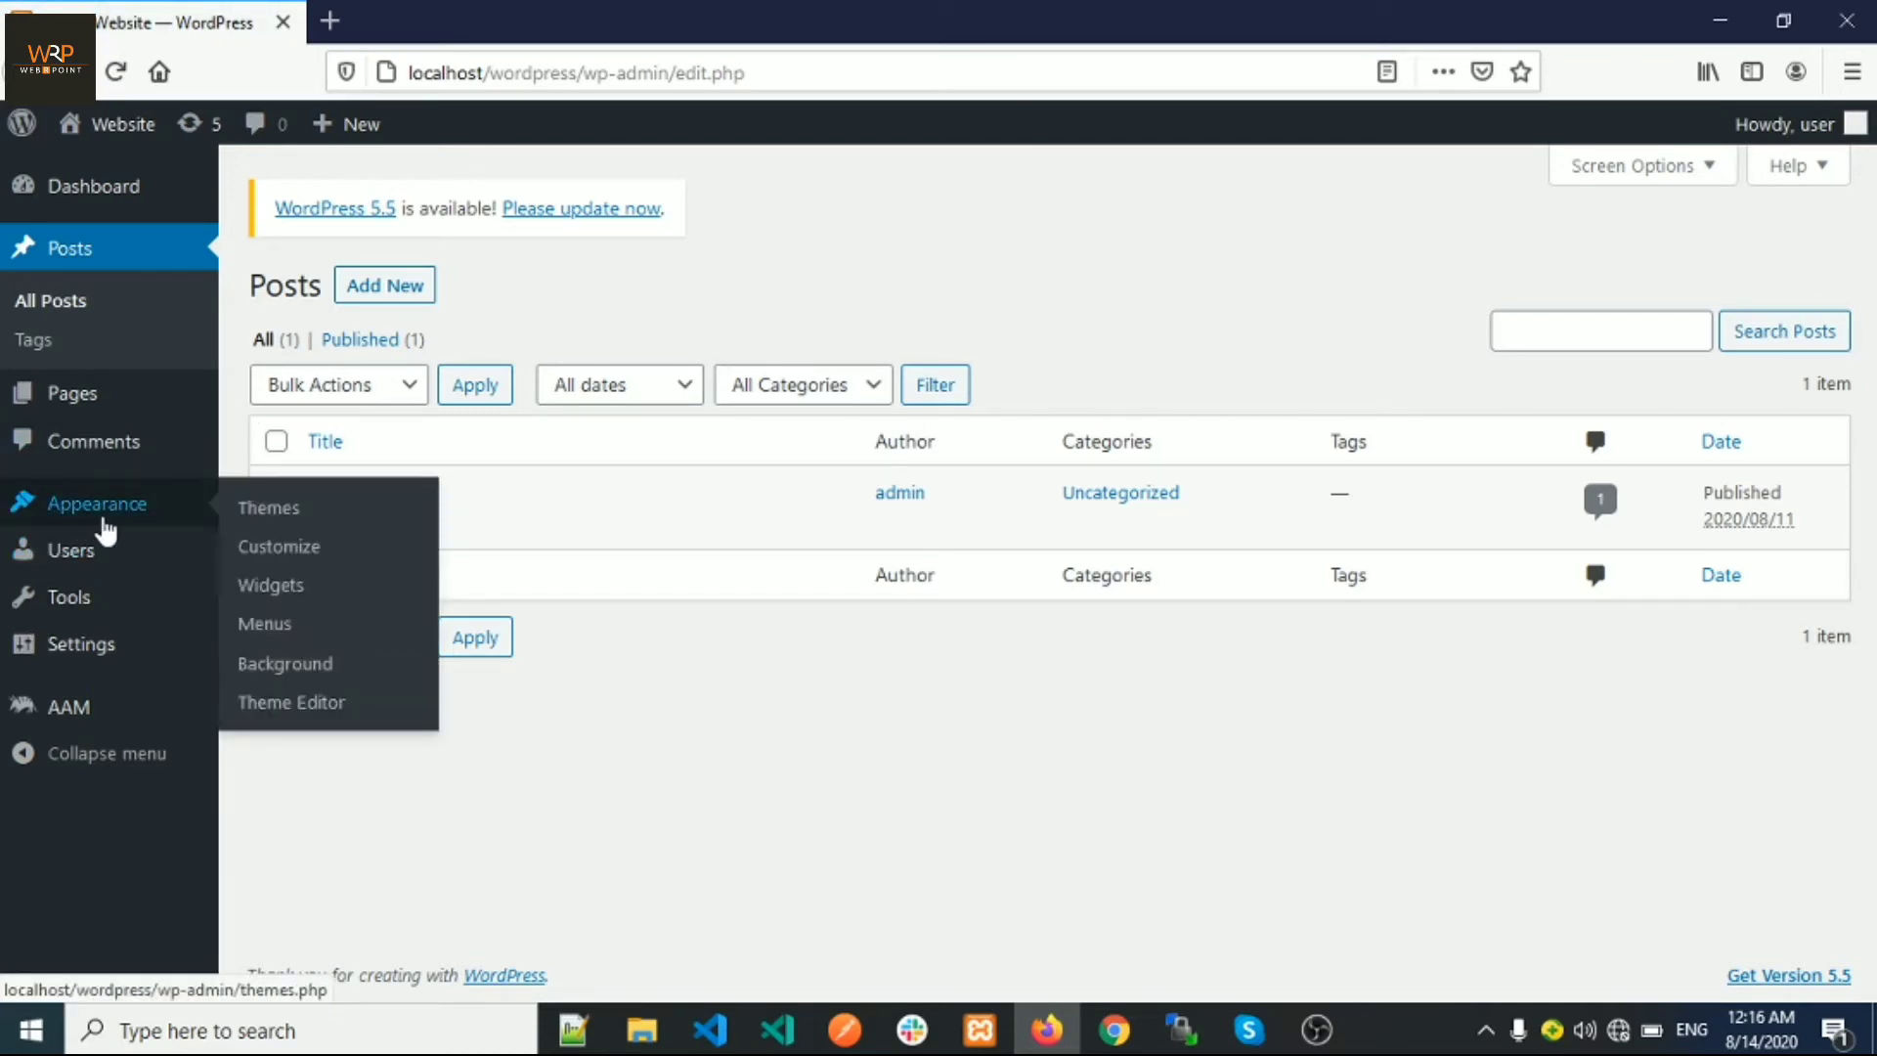
mouse_move(202, 546)
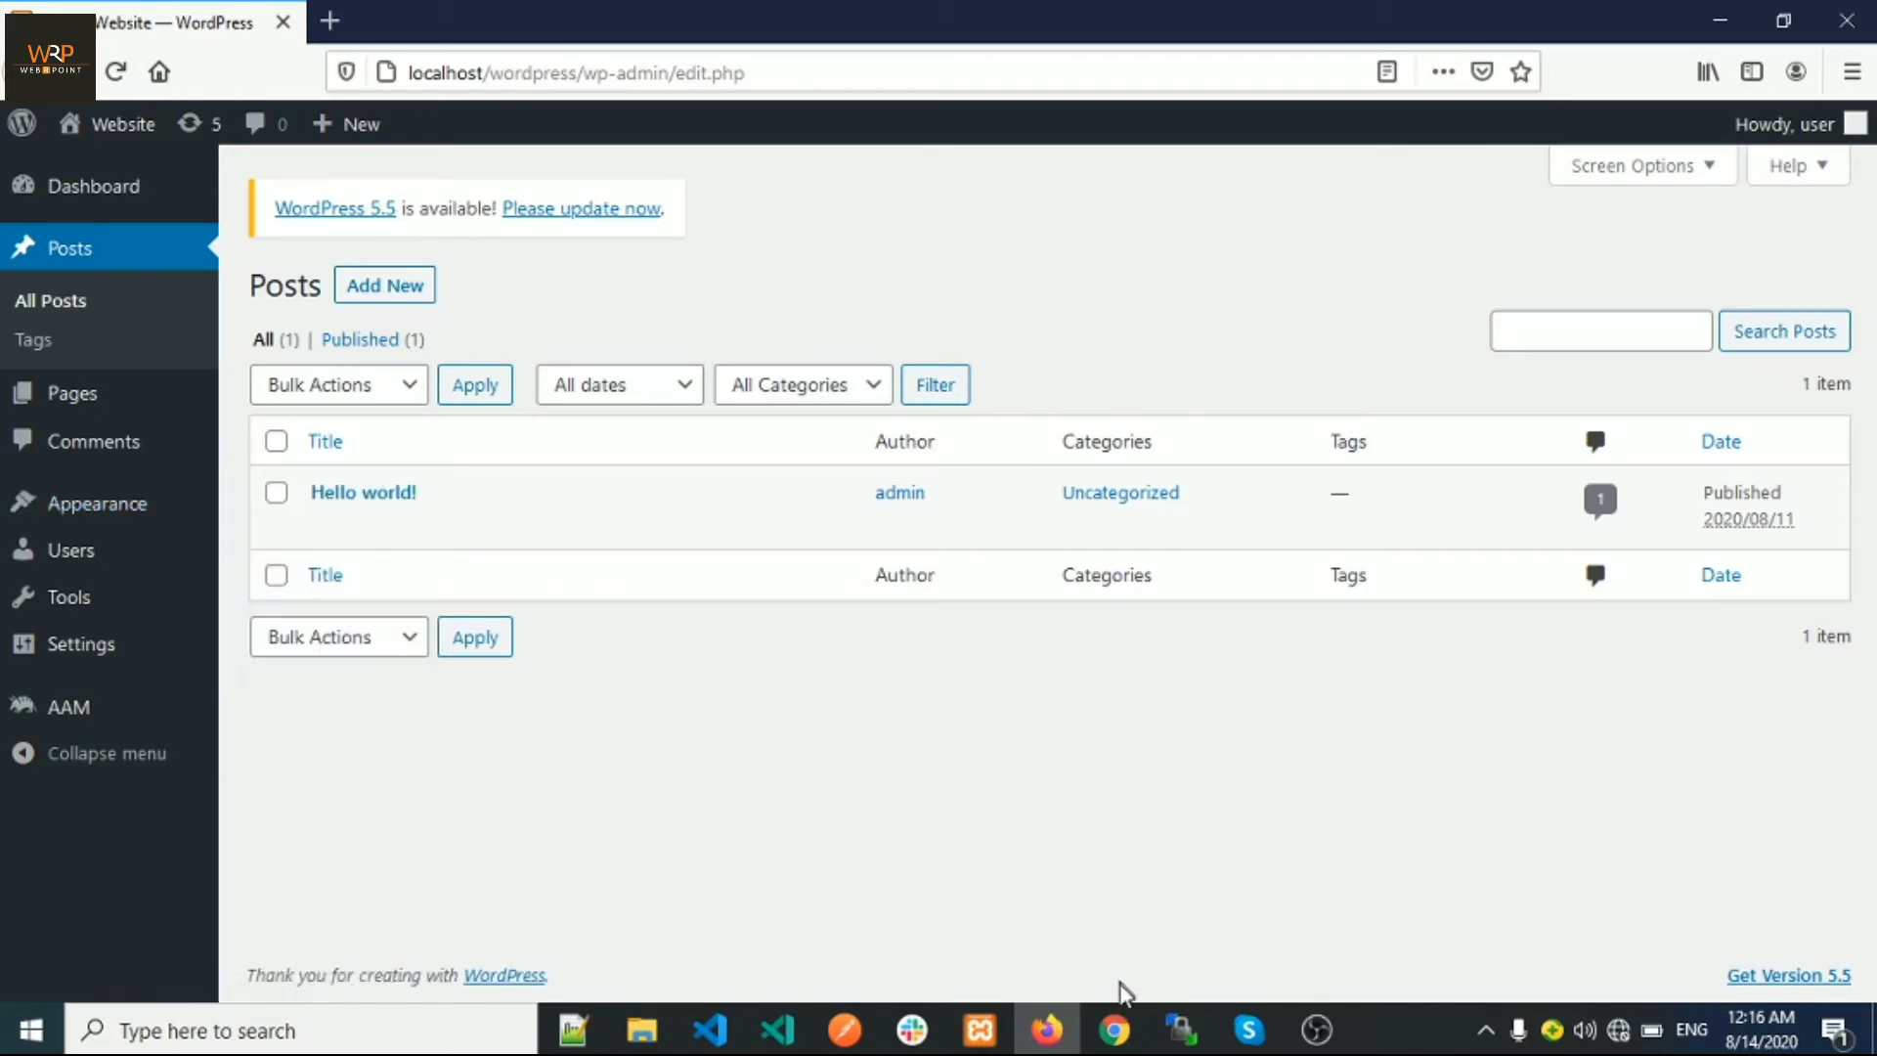
- Return to AAM in Chrome and restrict the Widgets, Menus, first Background and Theme Editor submenus under Appearance for the "user" account
mouse_move(1114, 1026)
left_click(1339, 900)
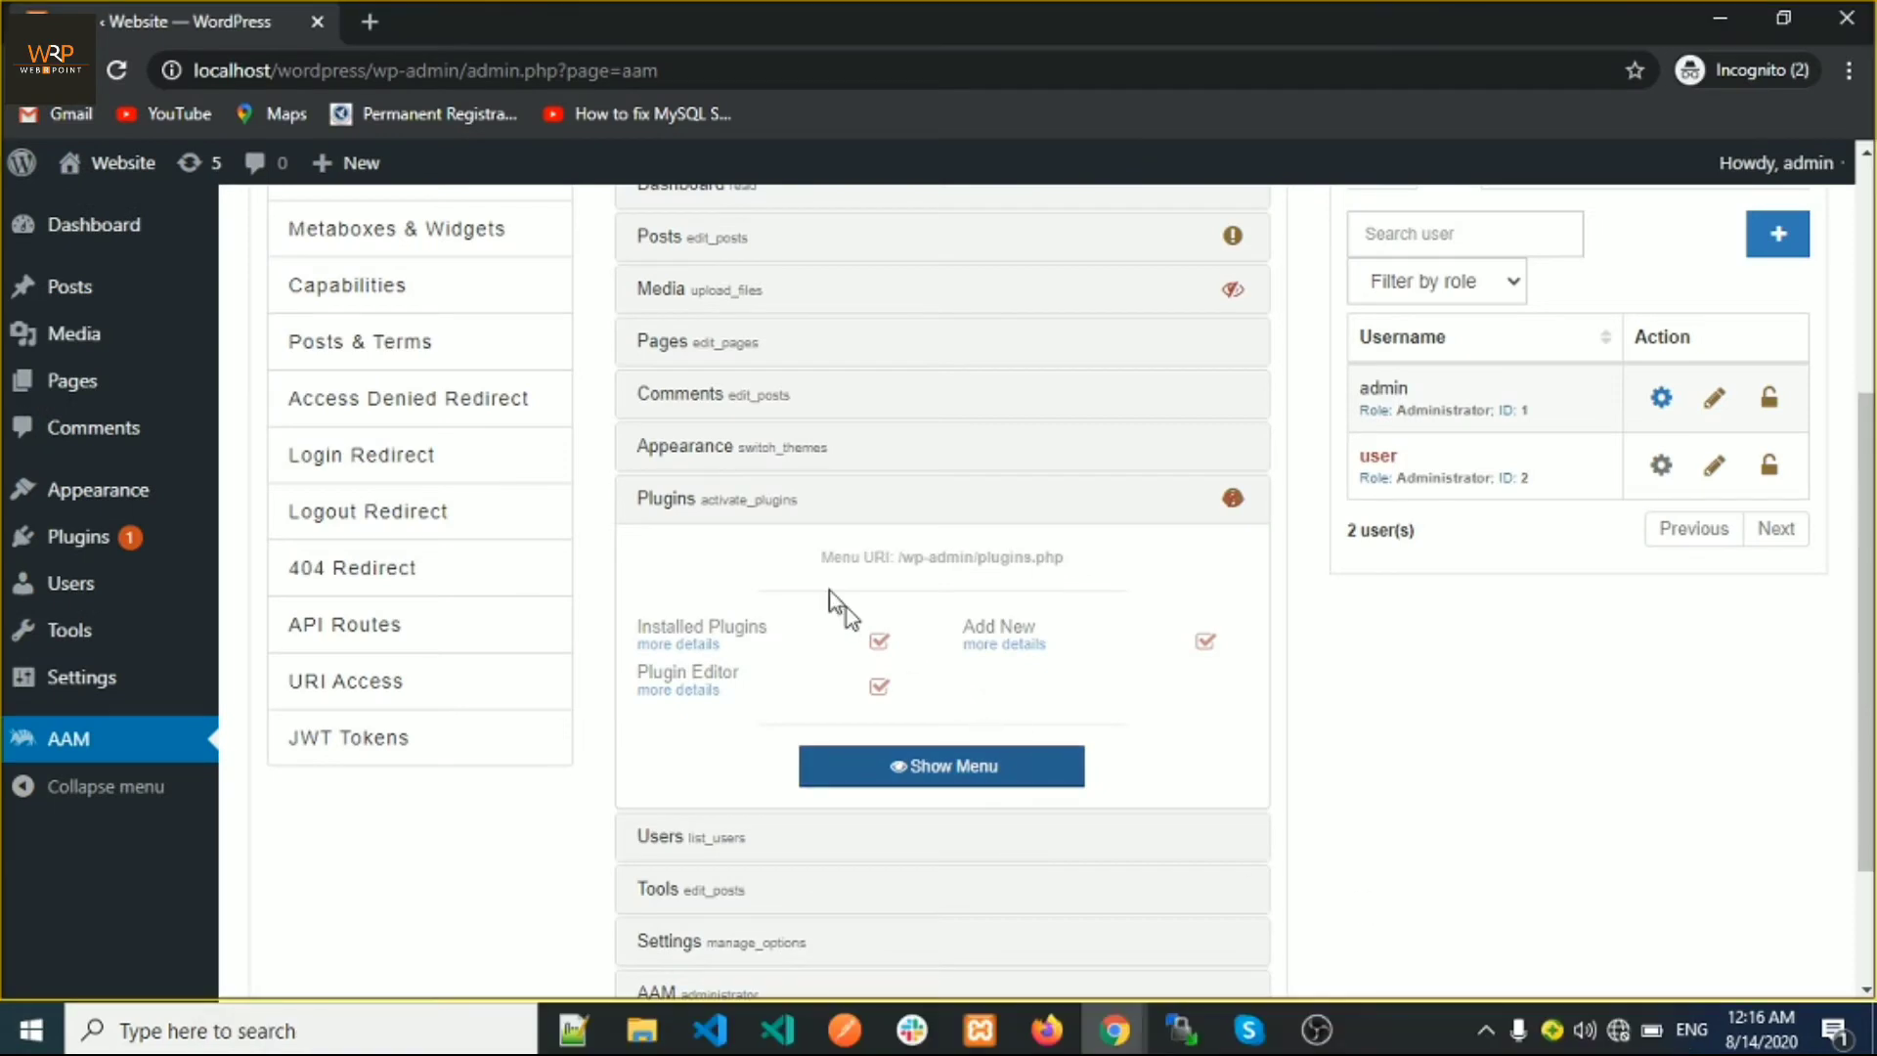
left_click(695, 440)
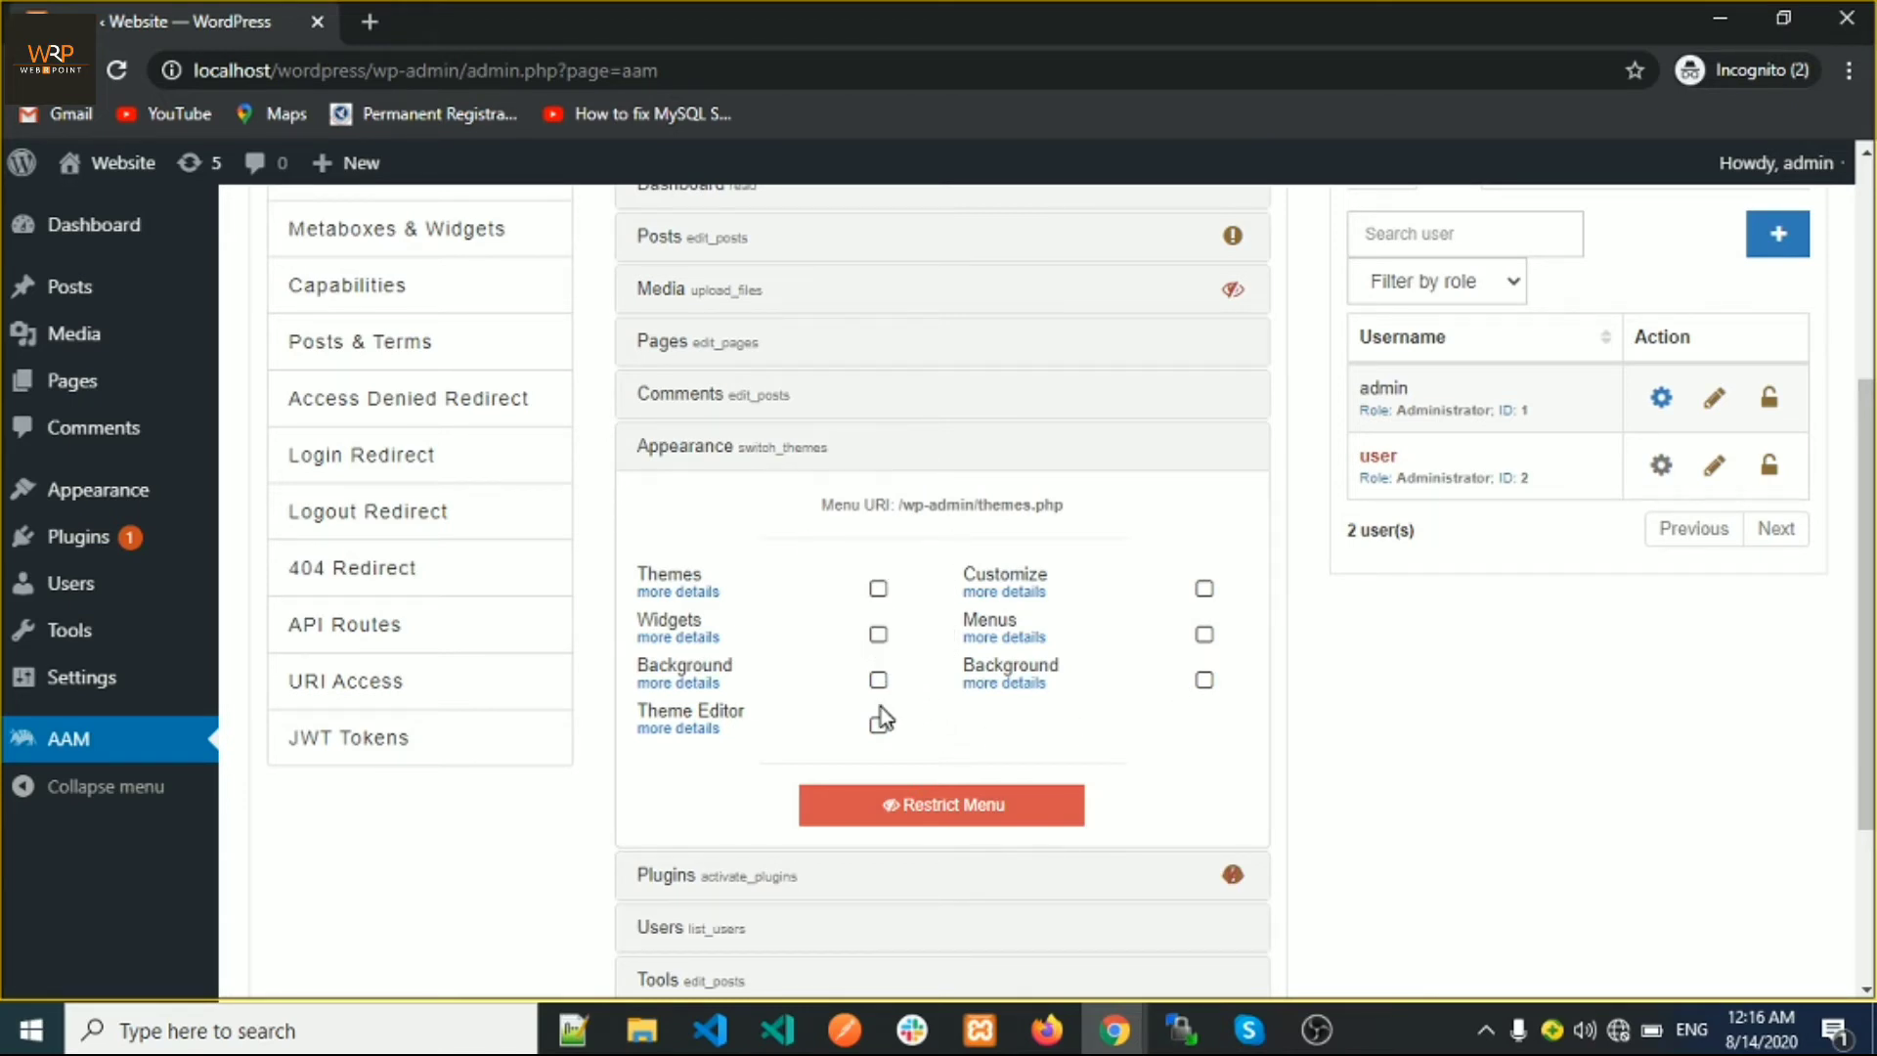
mouse_move(1132, 1017)
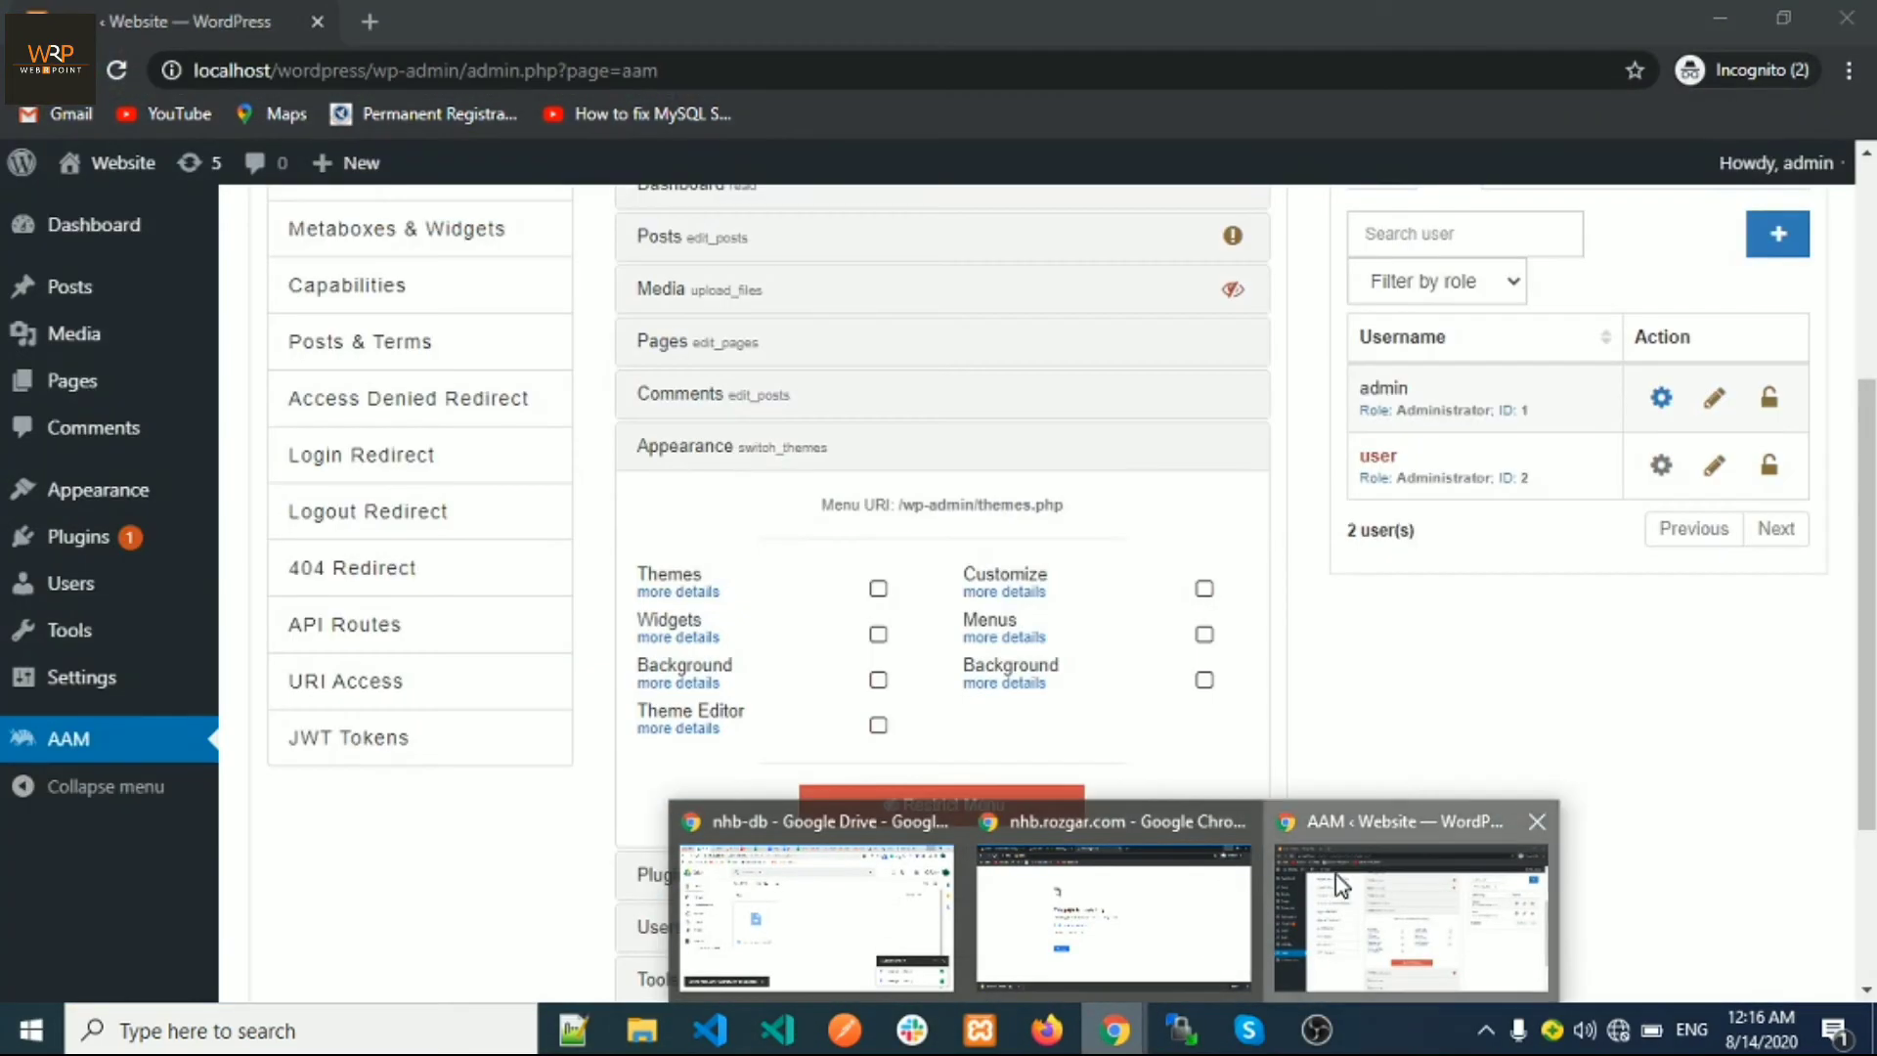
left_click(1343, 885)
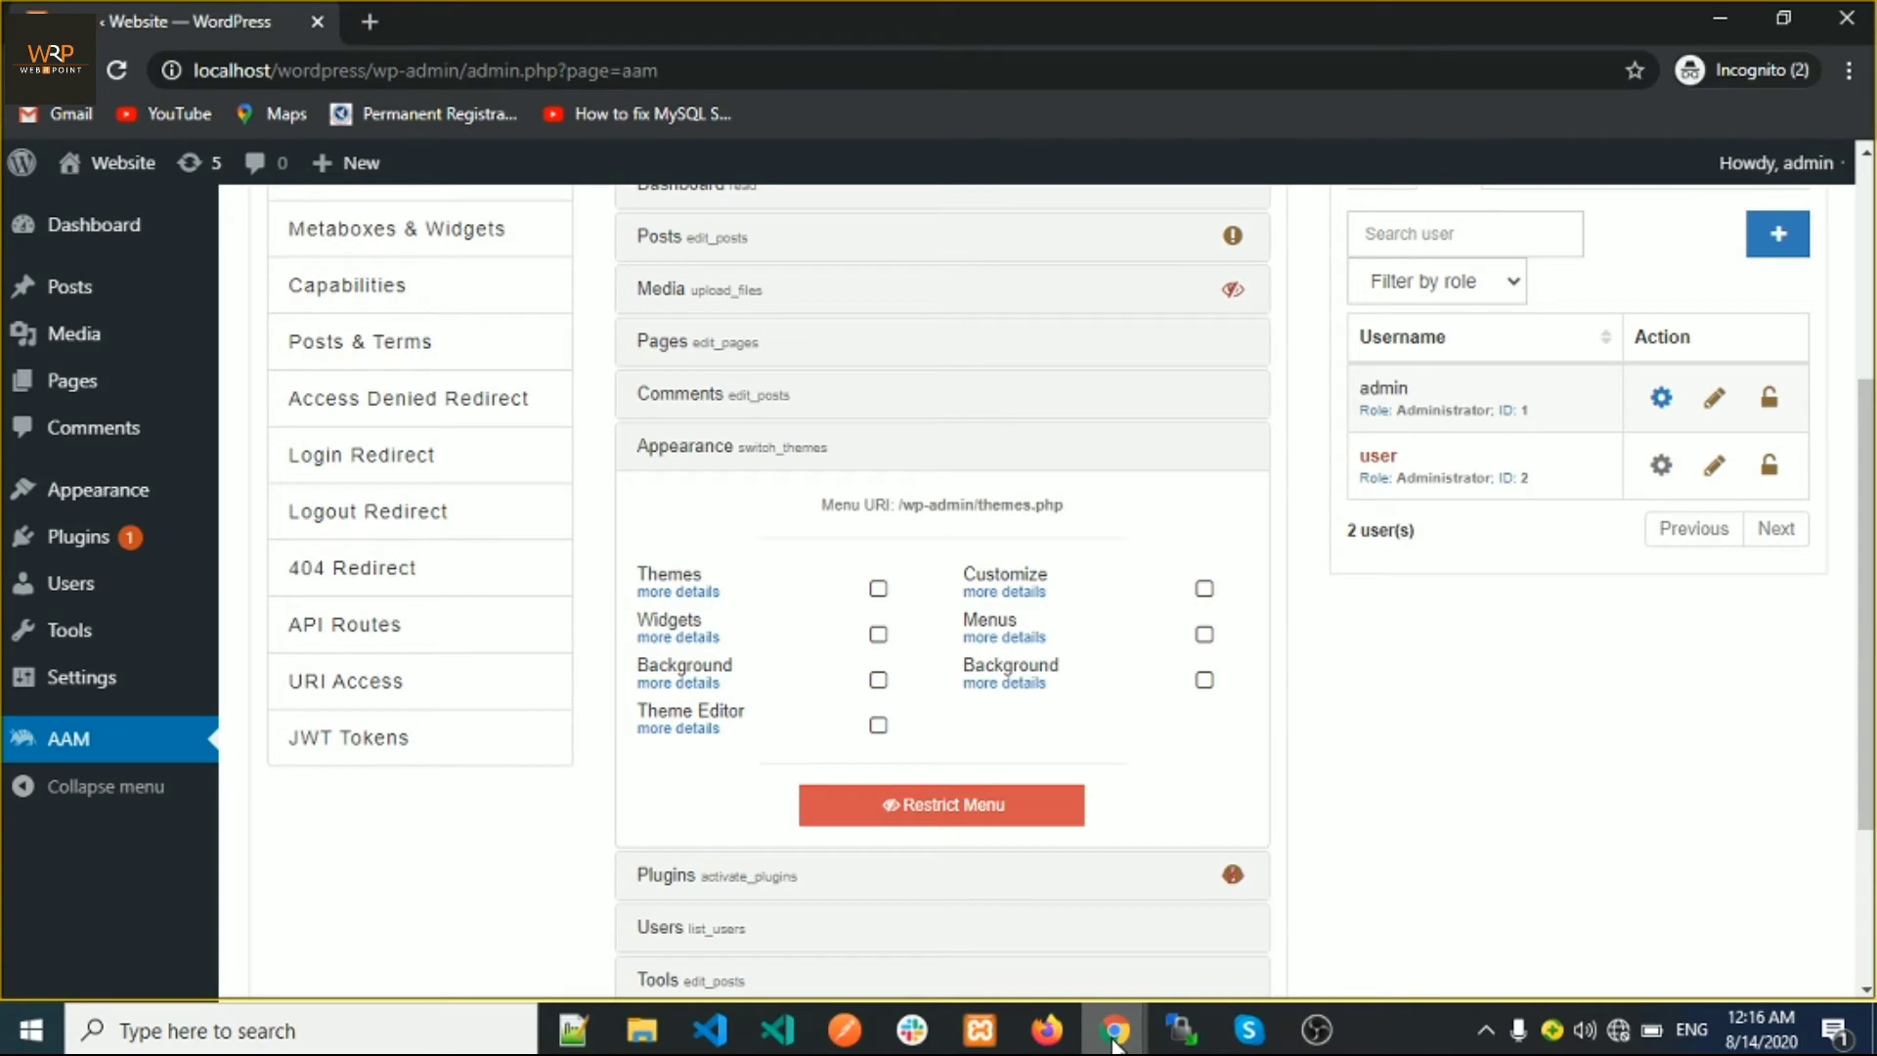
left_click(1047, 1029)
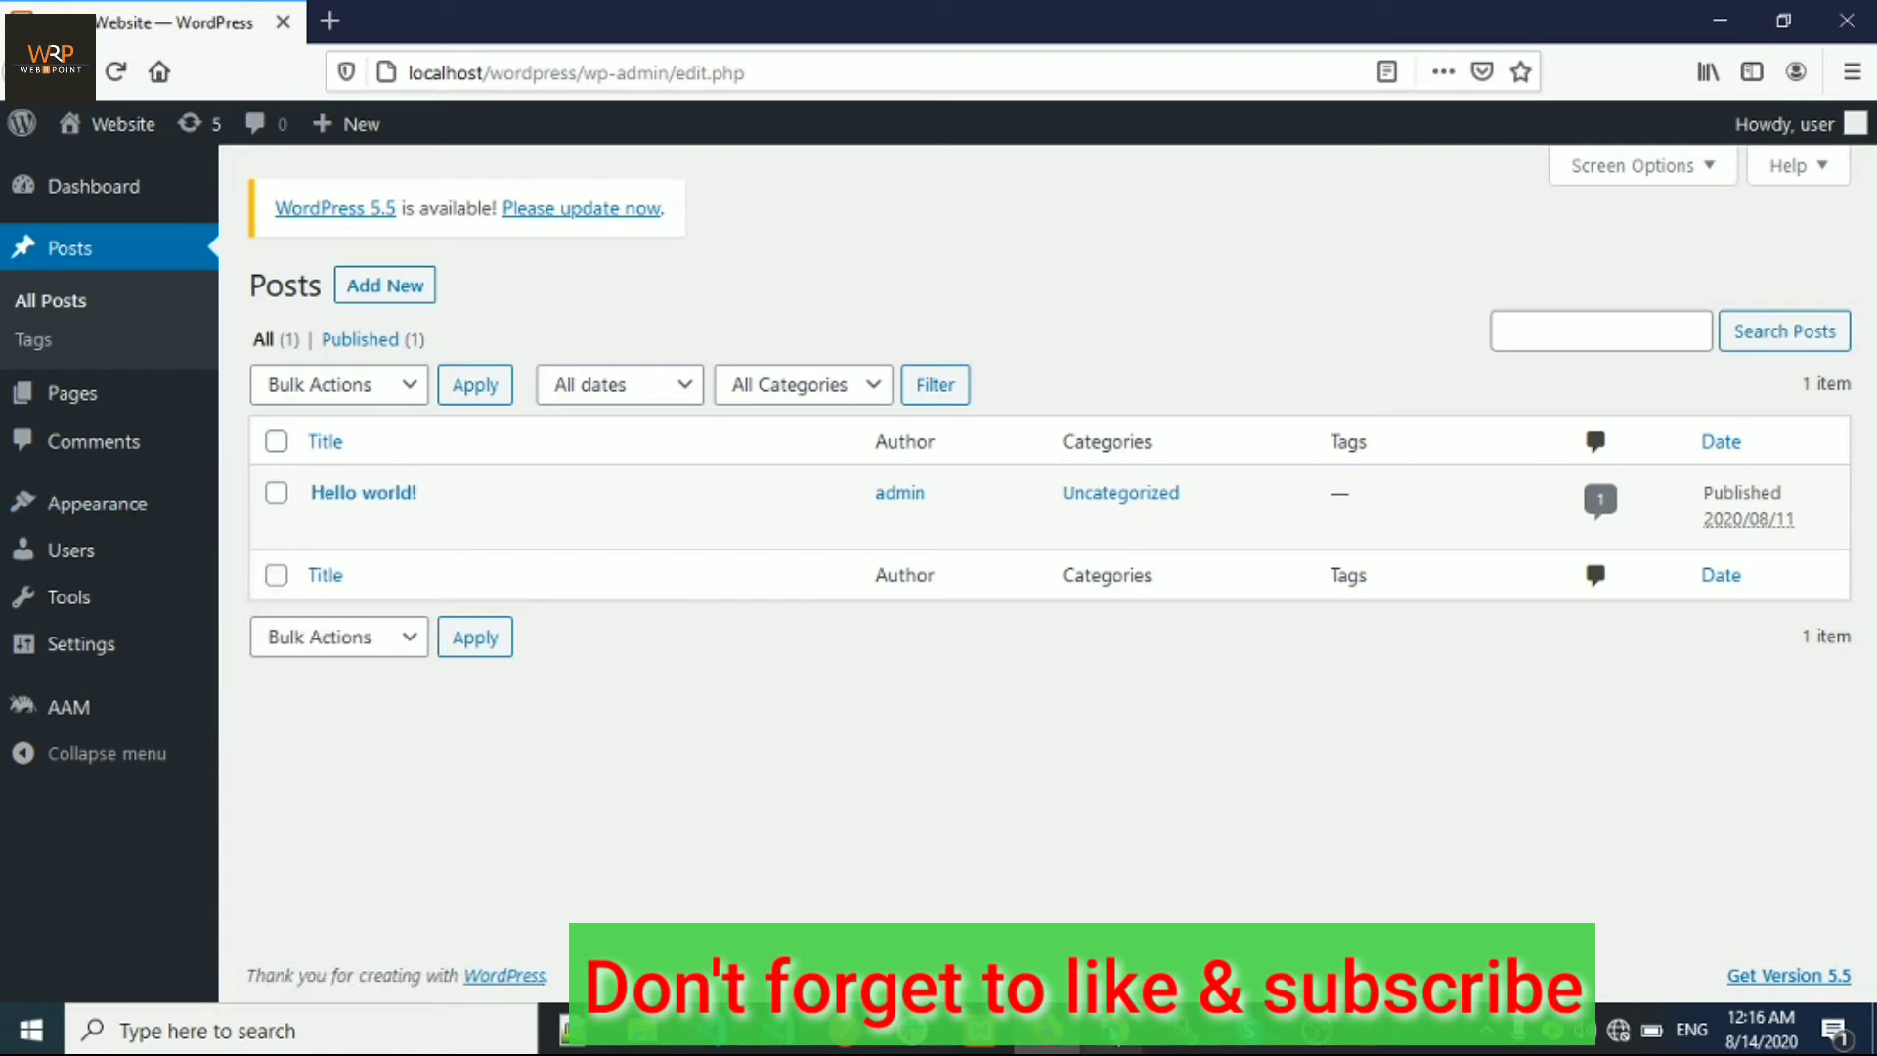
mouse_move(1115, 1029)
left_click(1169, 825)
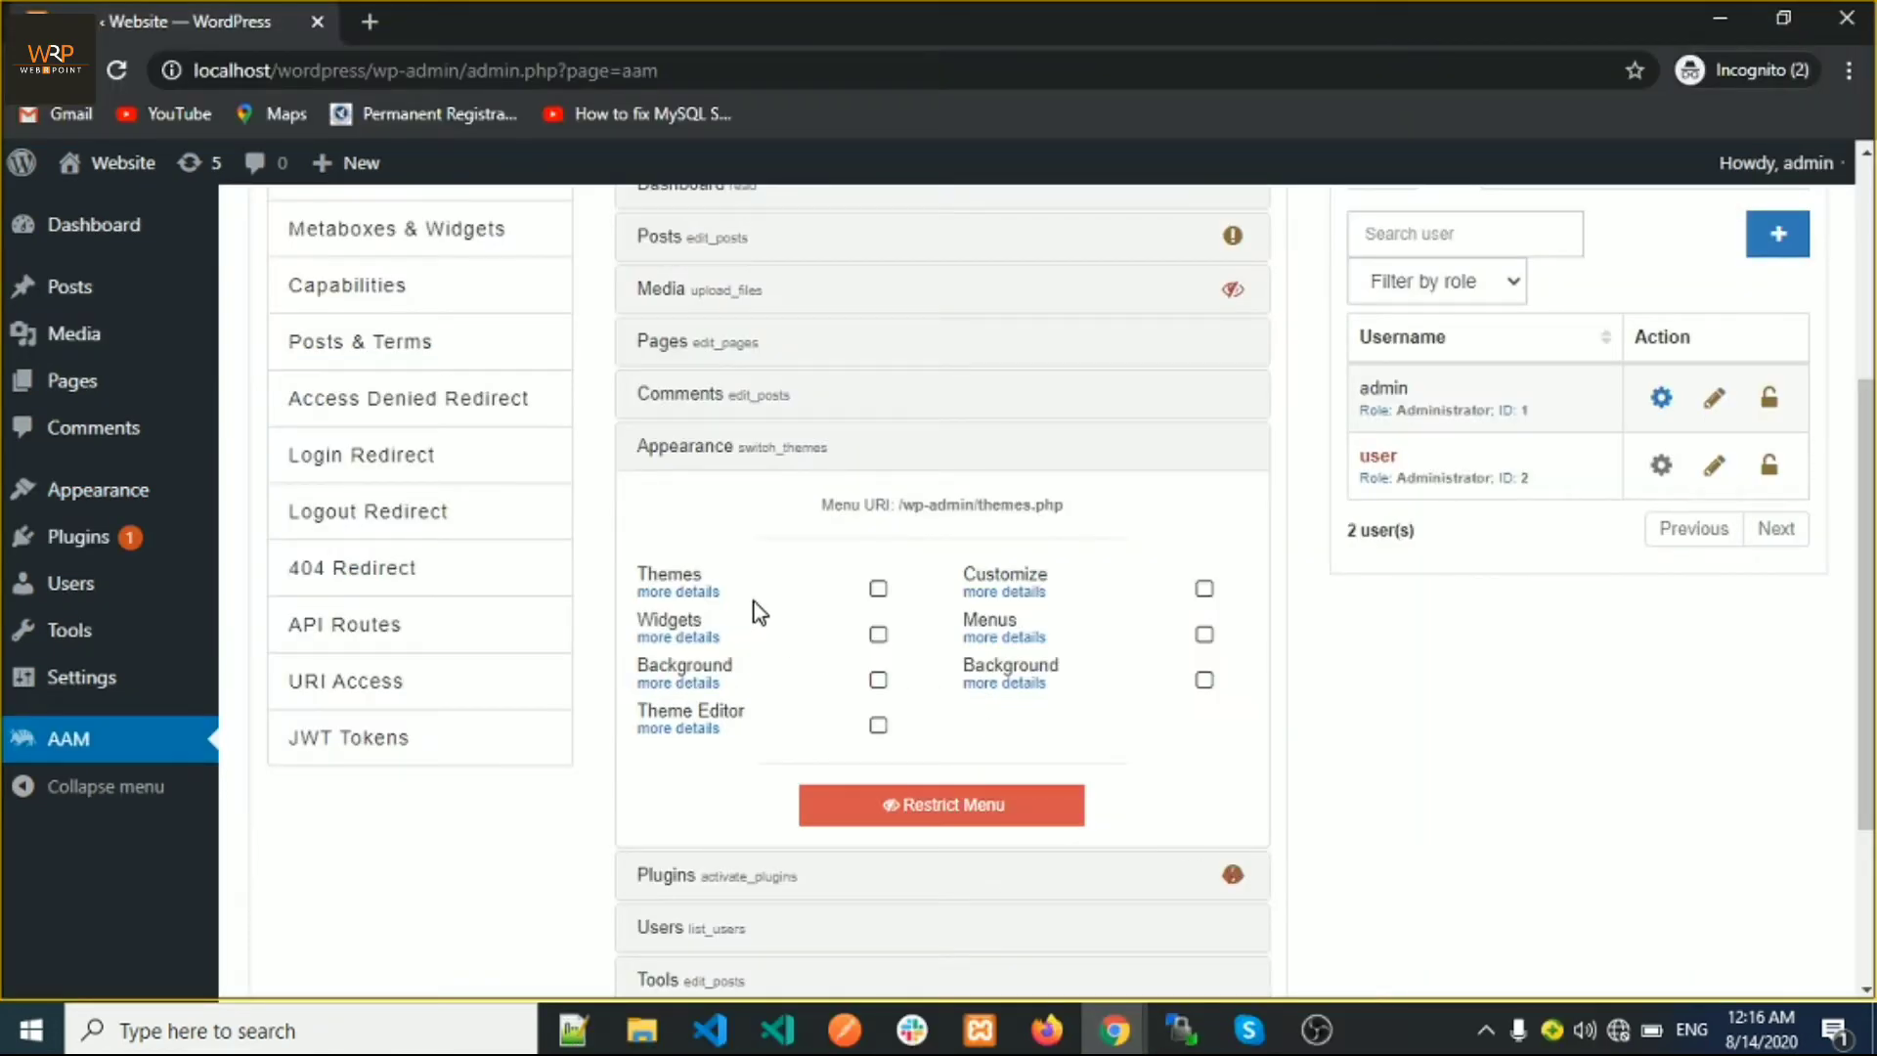
left_click(878, 633)
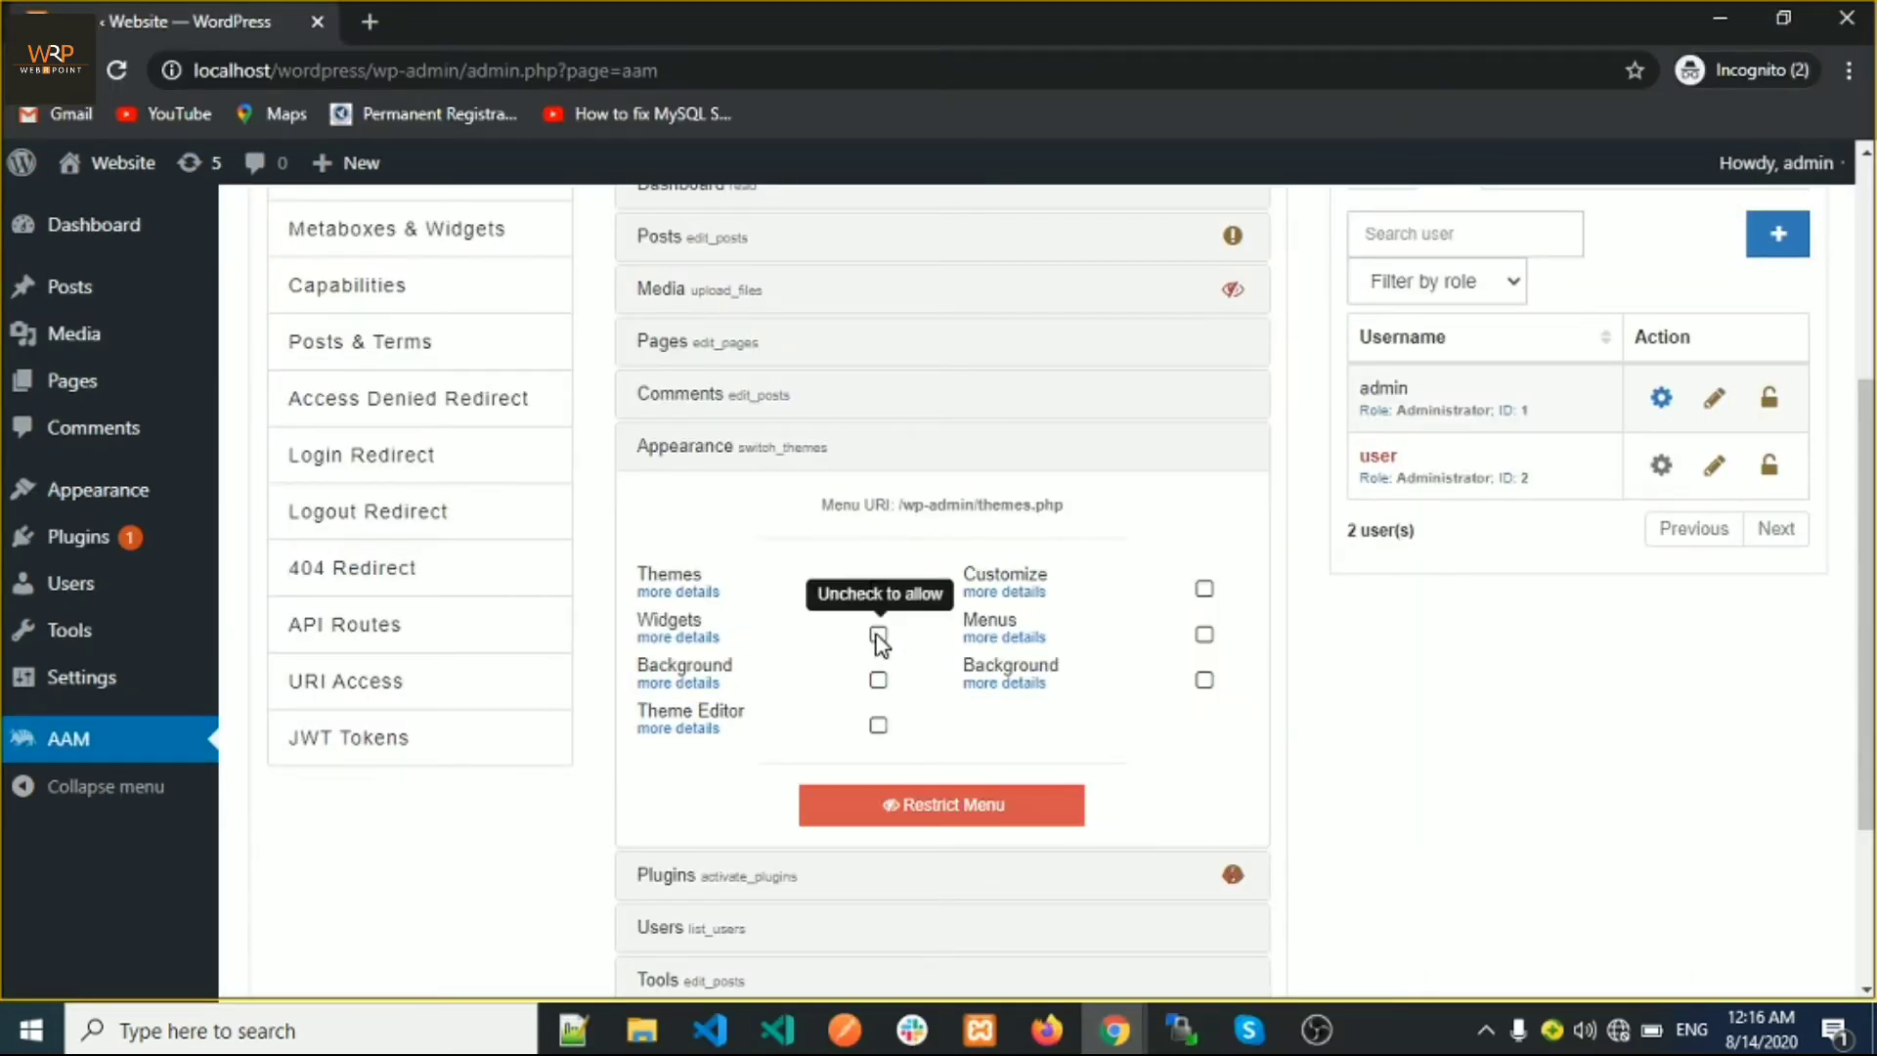
left_click(1204, 634)
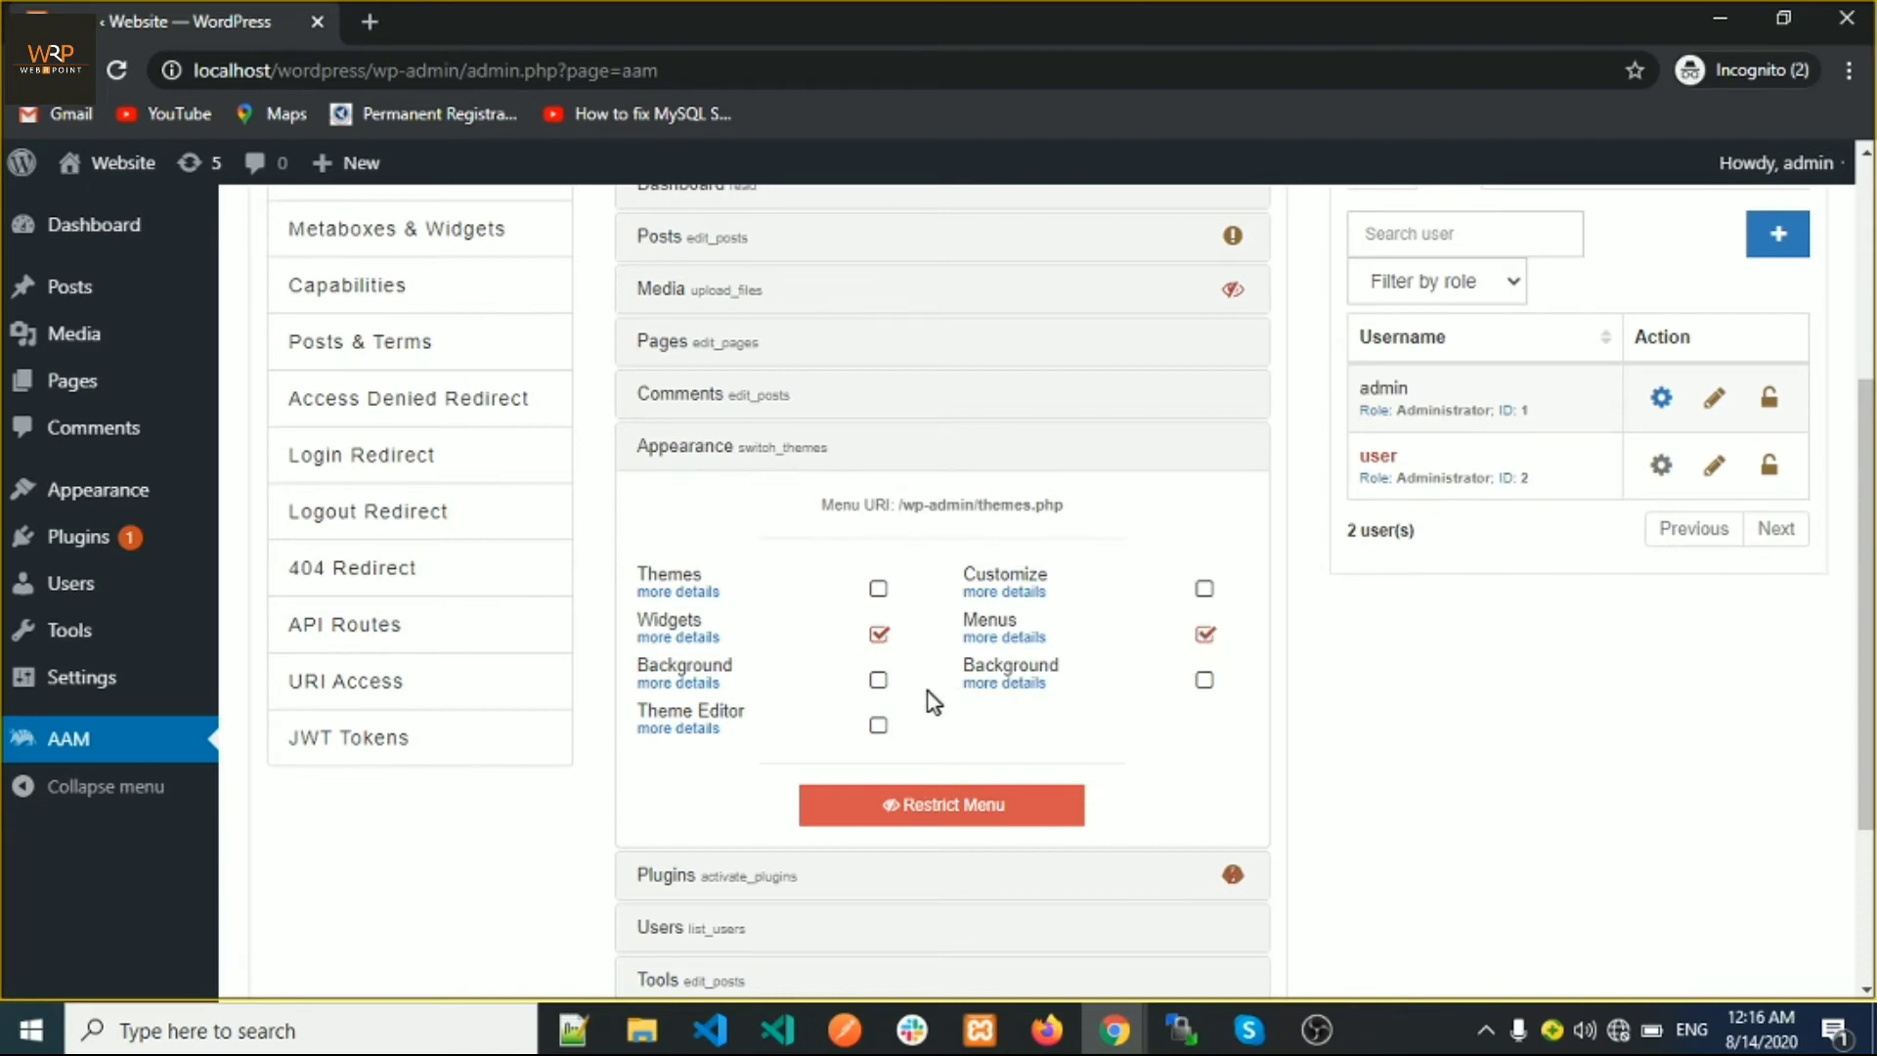
left_click(878, 680)
left_click(878, 725)
- Check the Appearance submenu in the Firefox session, and restrict the entire Appearance menu on the AAM page in Chrome
left_click(1047, 1029)
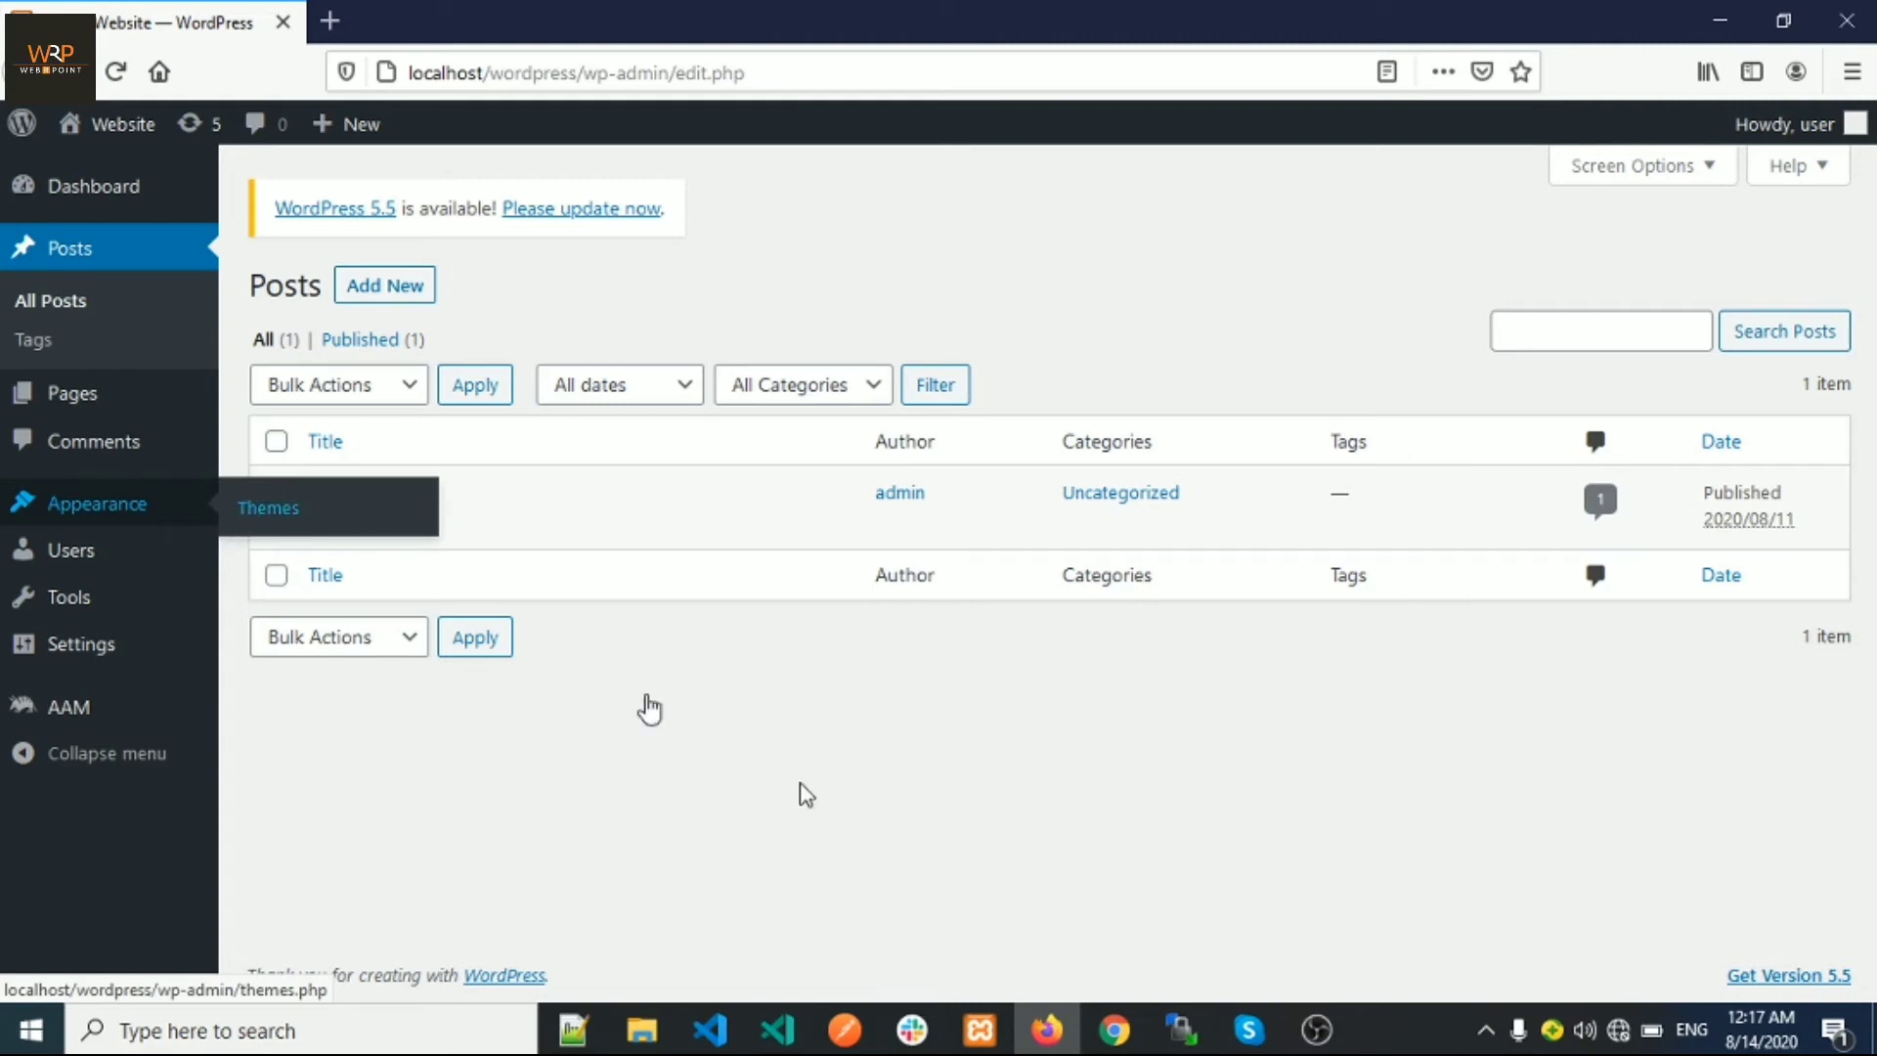
mouse_move(1112, 1042)
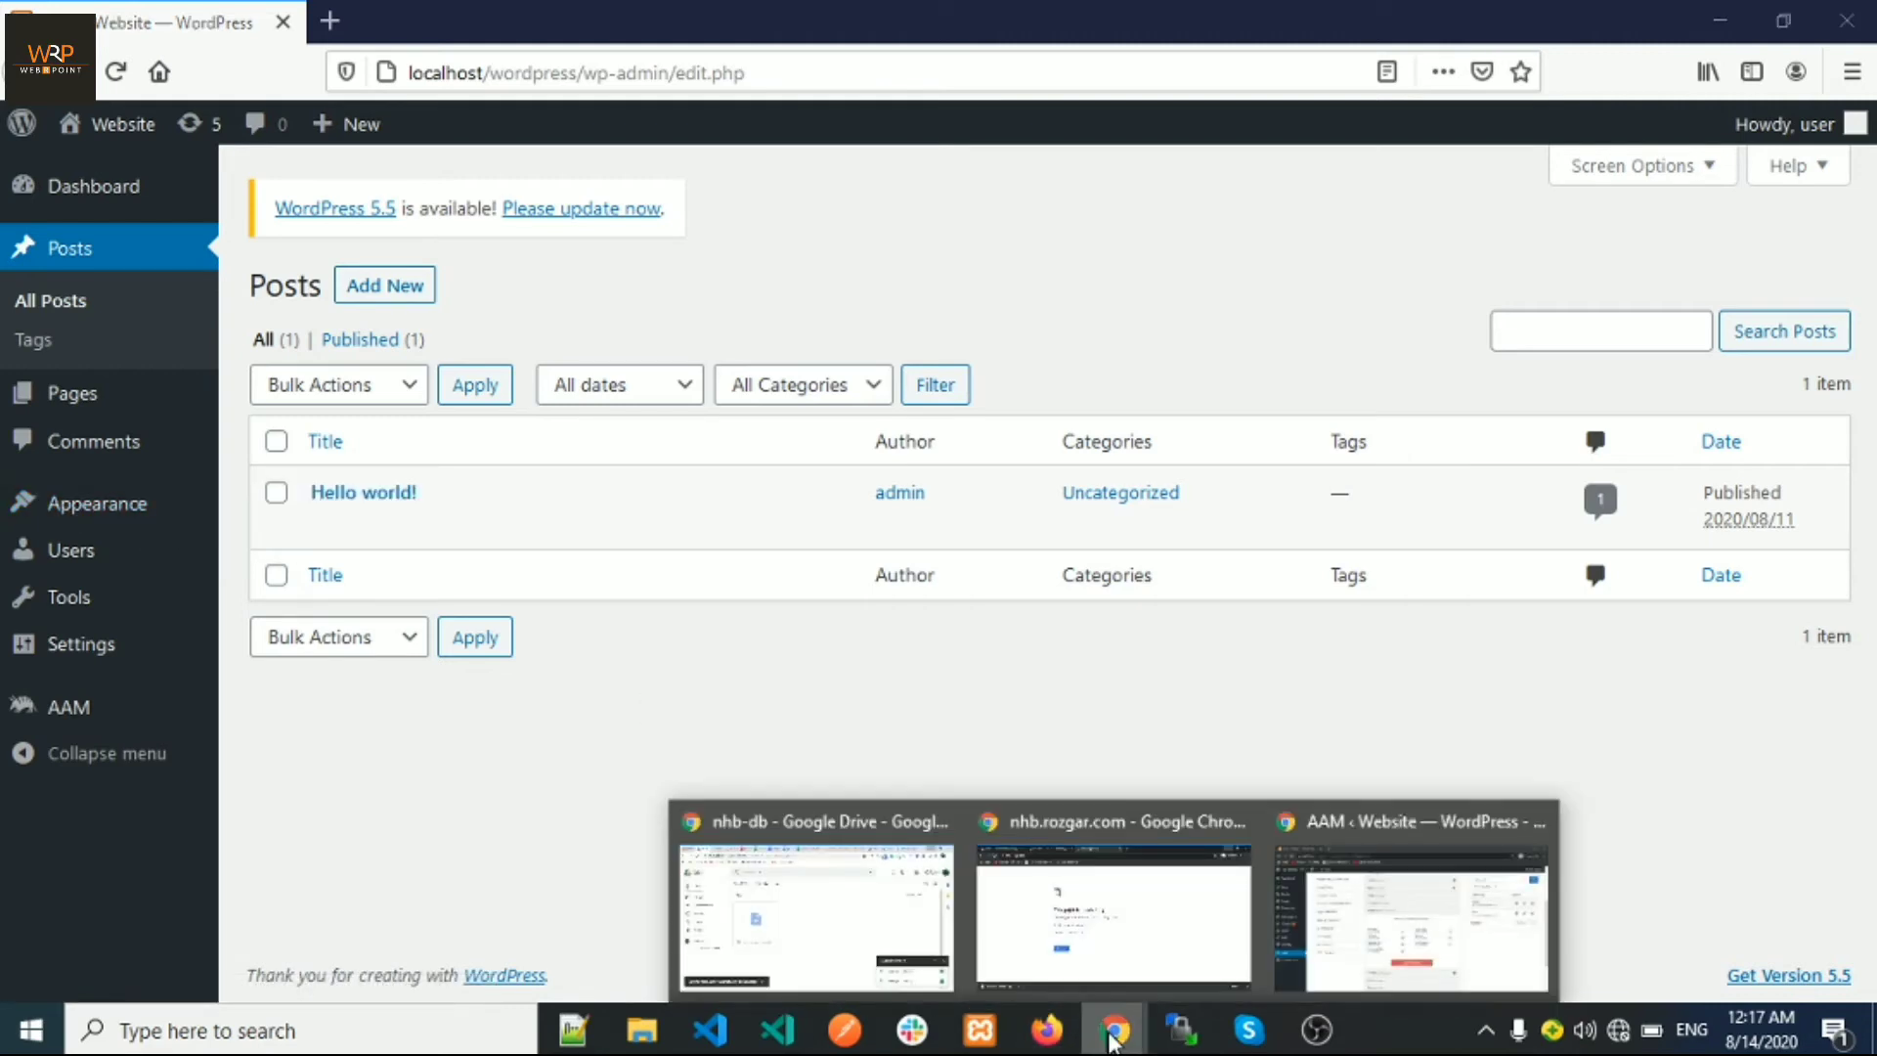
left_click(1412, 900)
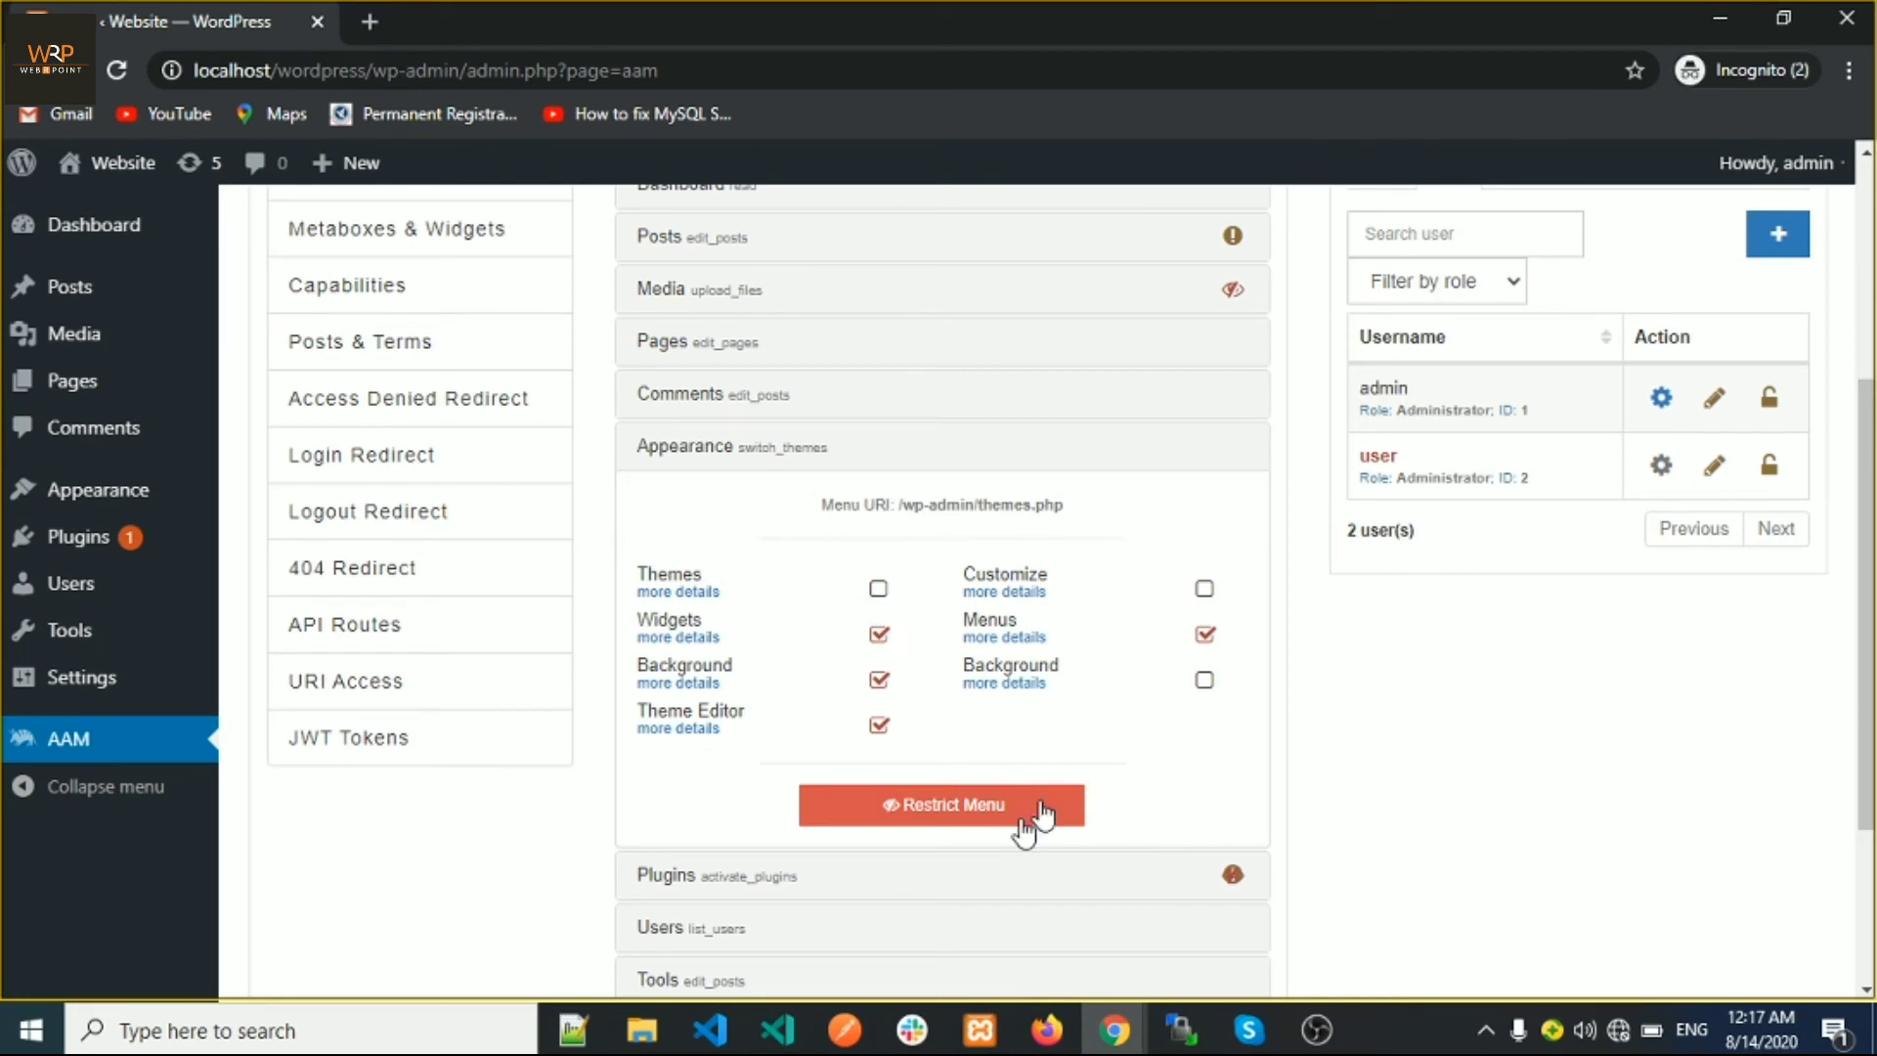
left_click(953, 814)
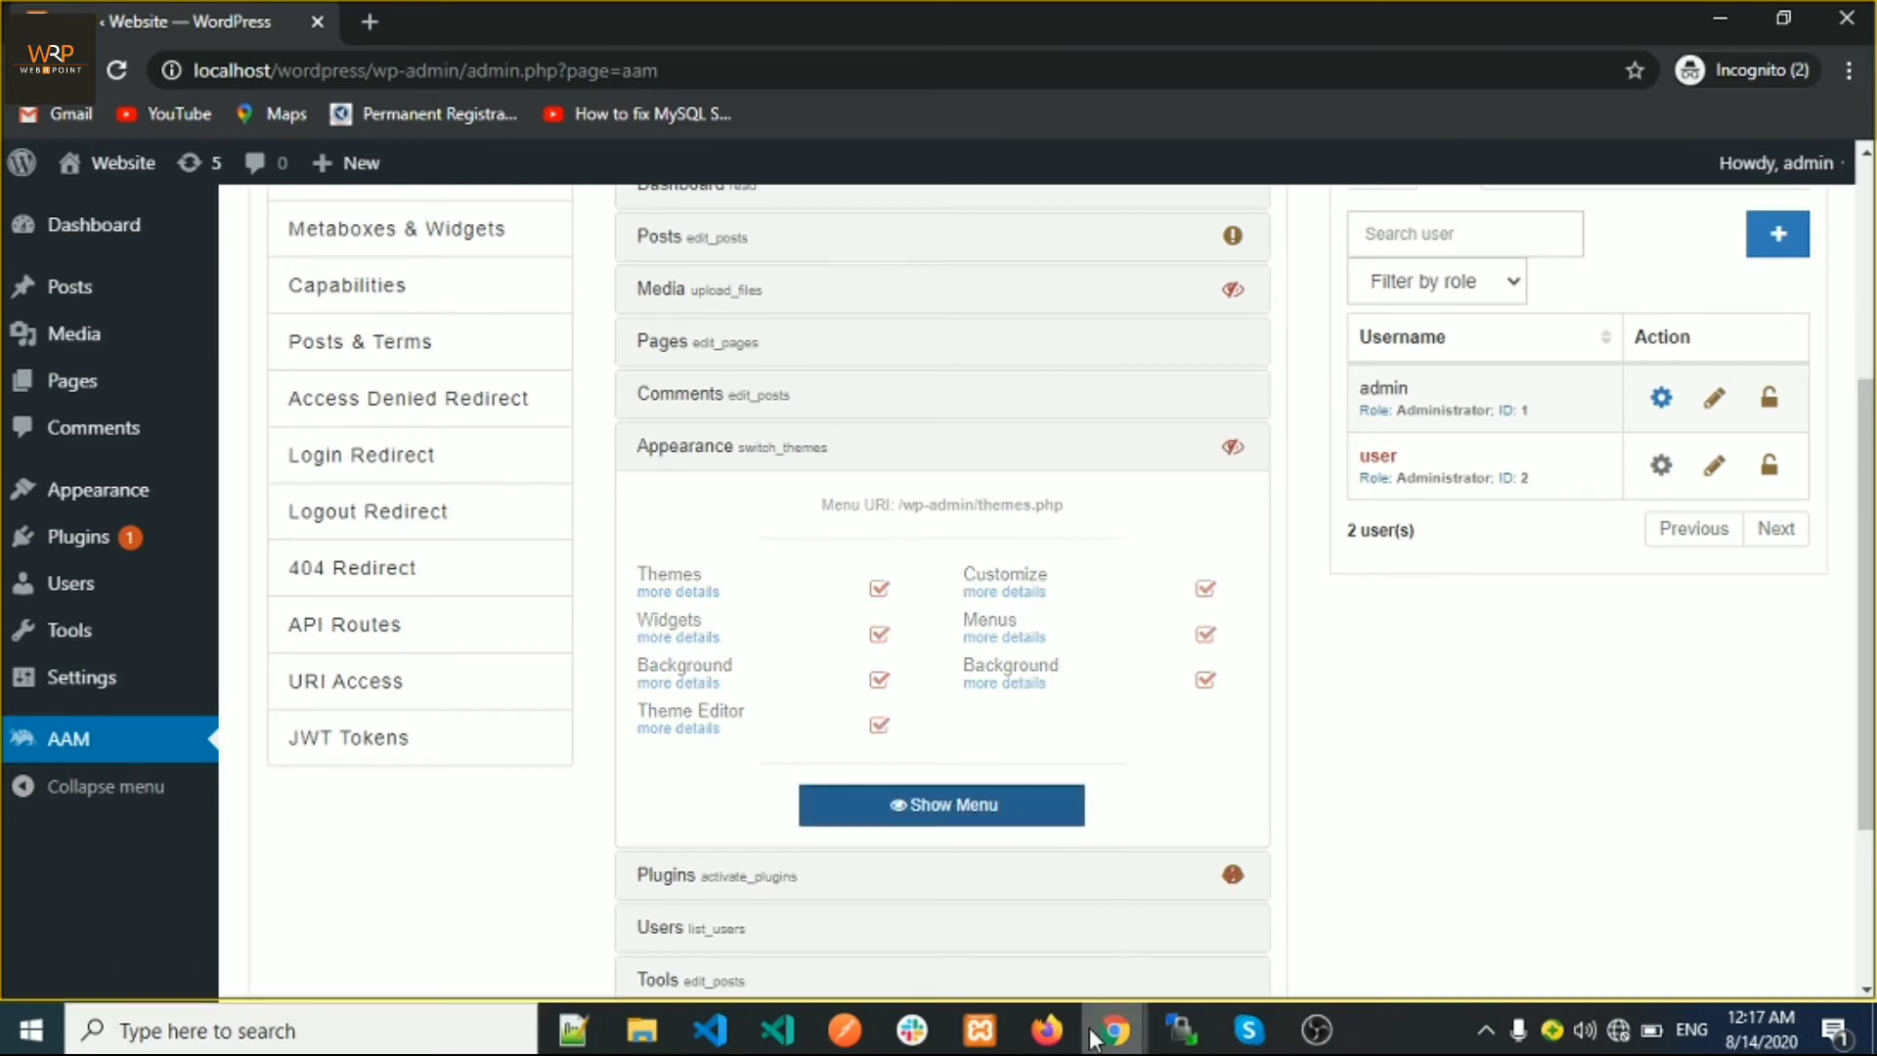
- Switch to Firefox, reload the page and check the sidebar for the Appearance, Users, Tools and Settings menus
left_click(1046, 1029)
mouse_move(143, 523)
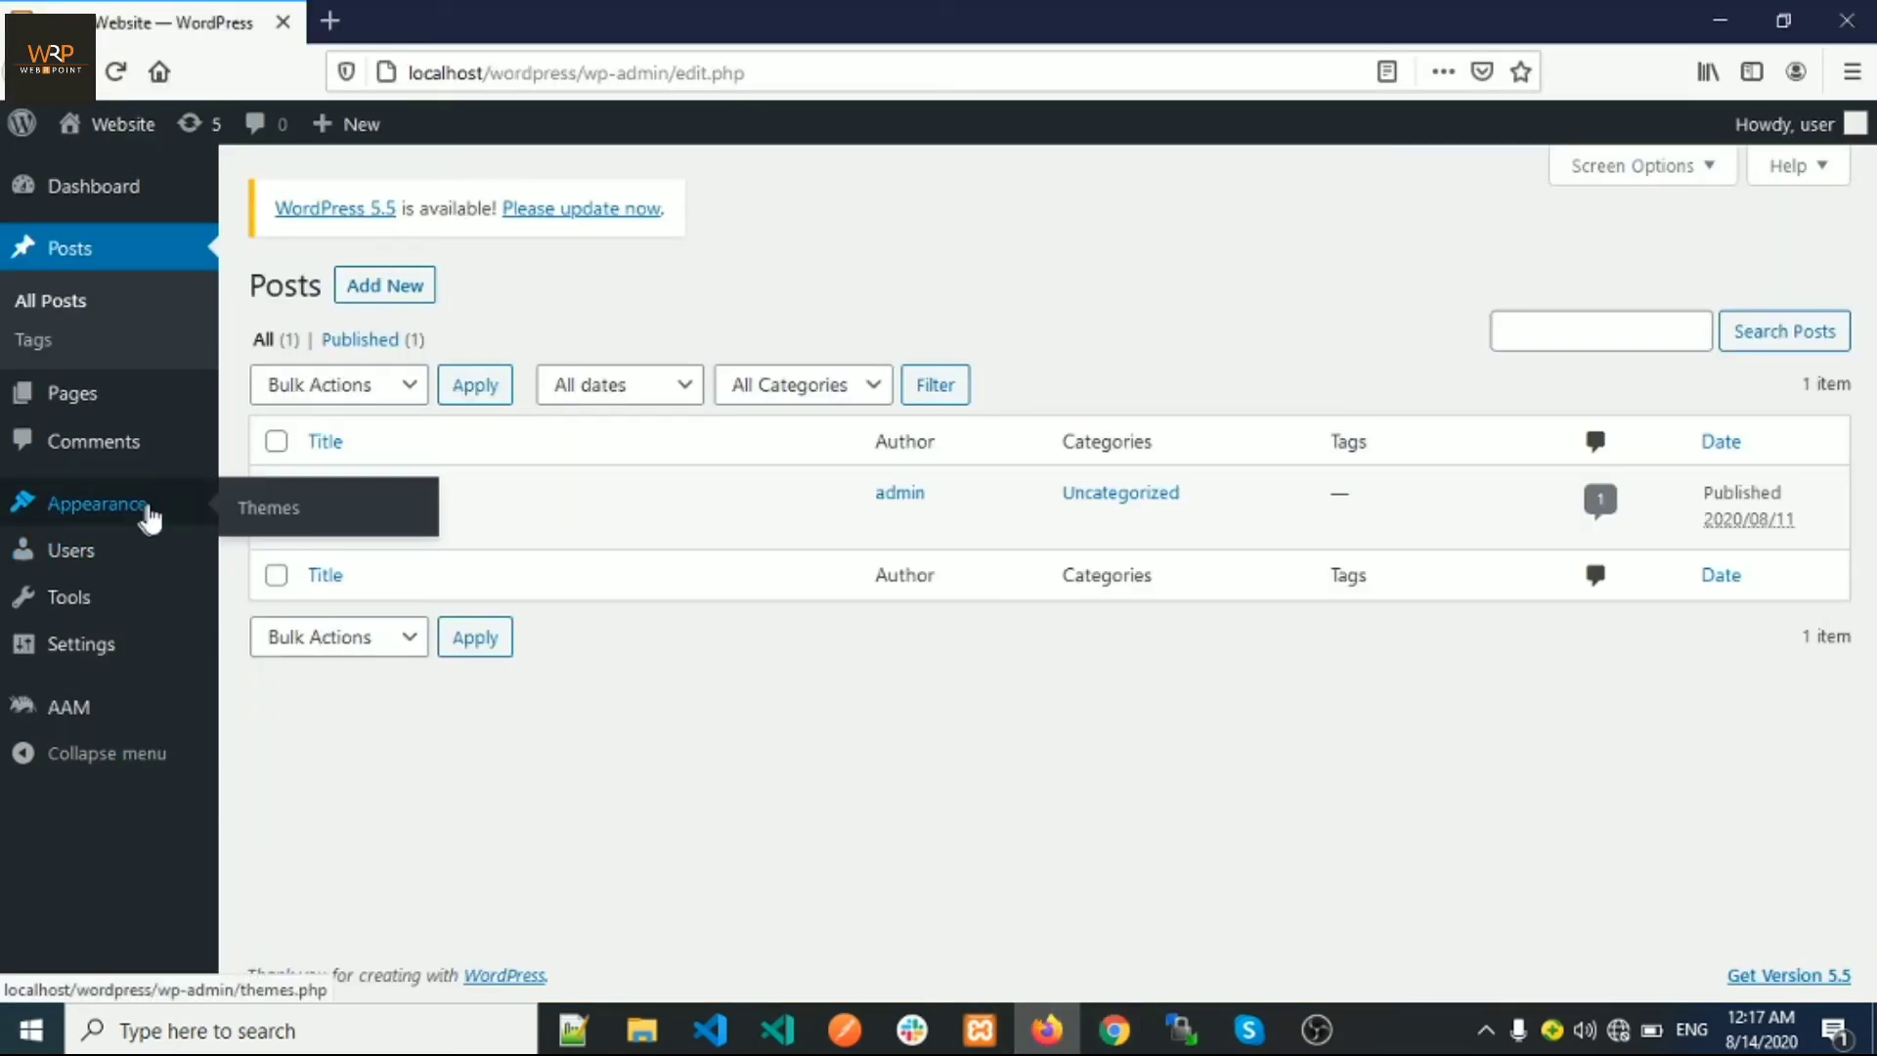
left_click(119, 82)
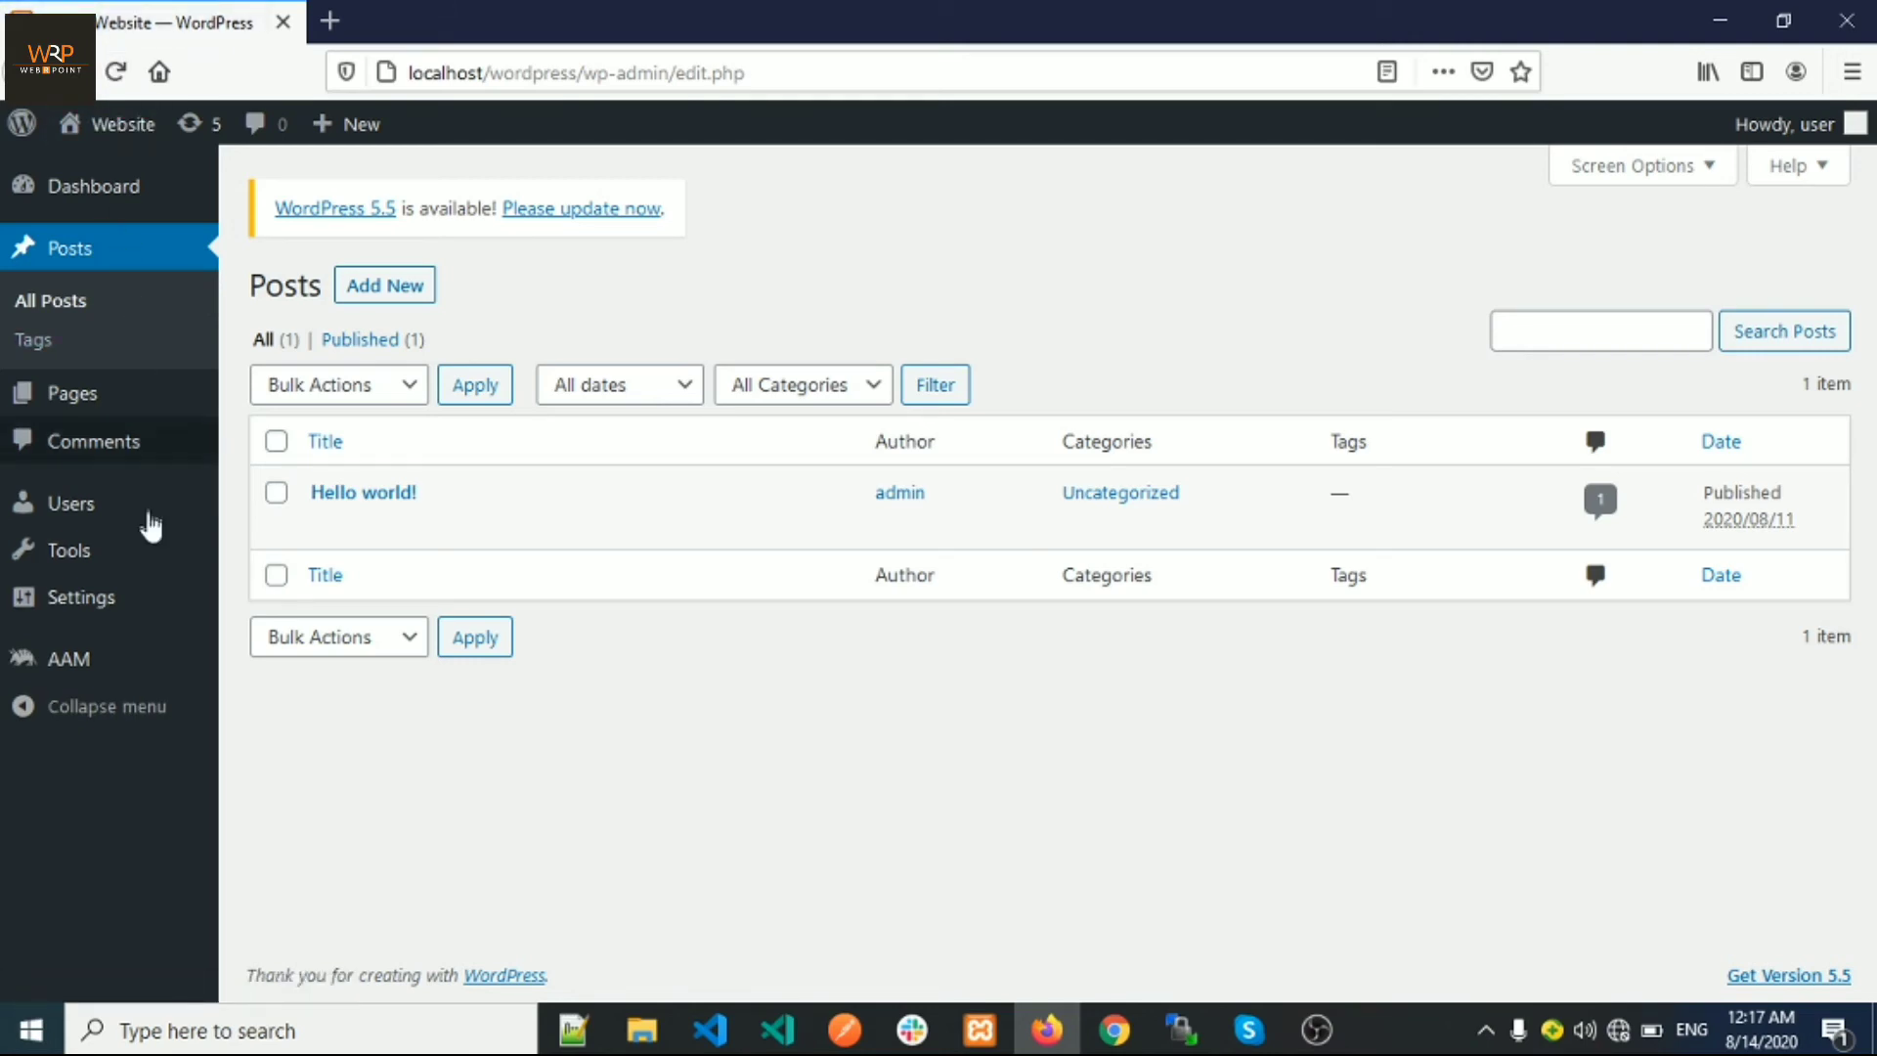
mouse_move(59, 506)
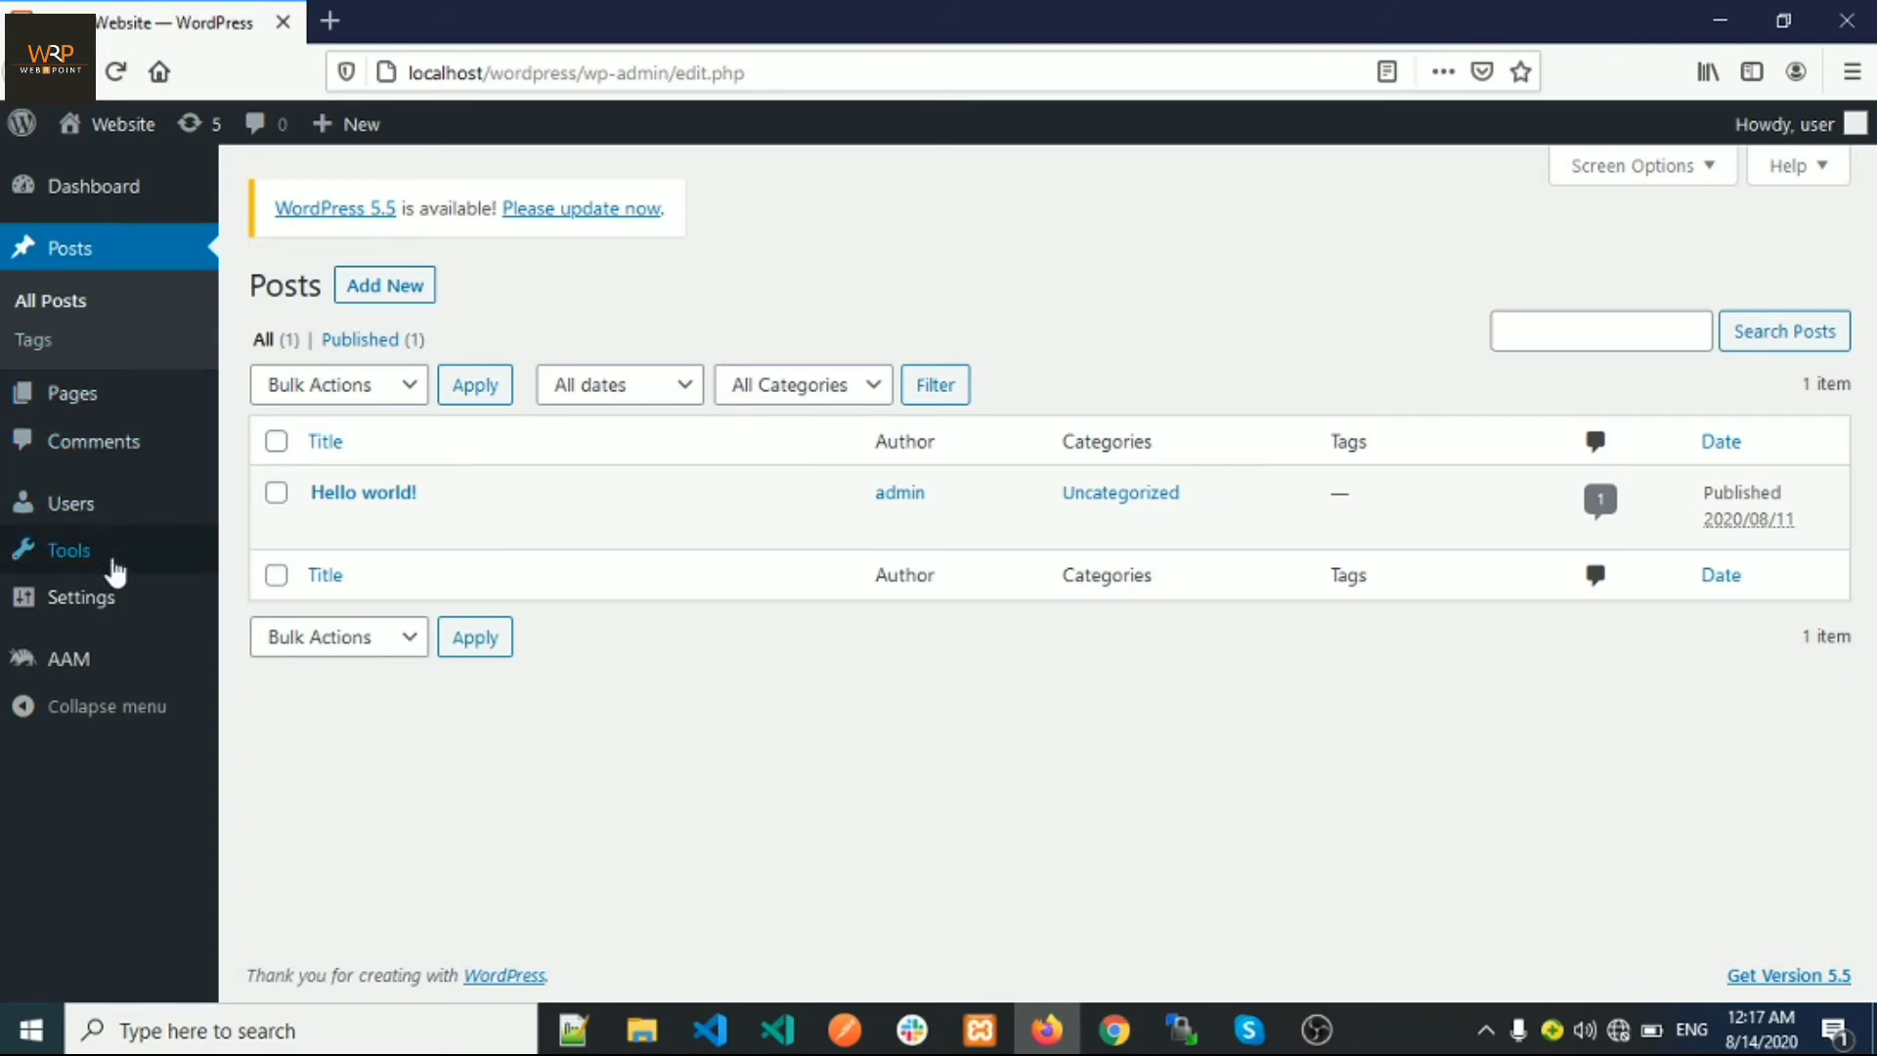
mouse_move(93, 613)
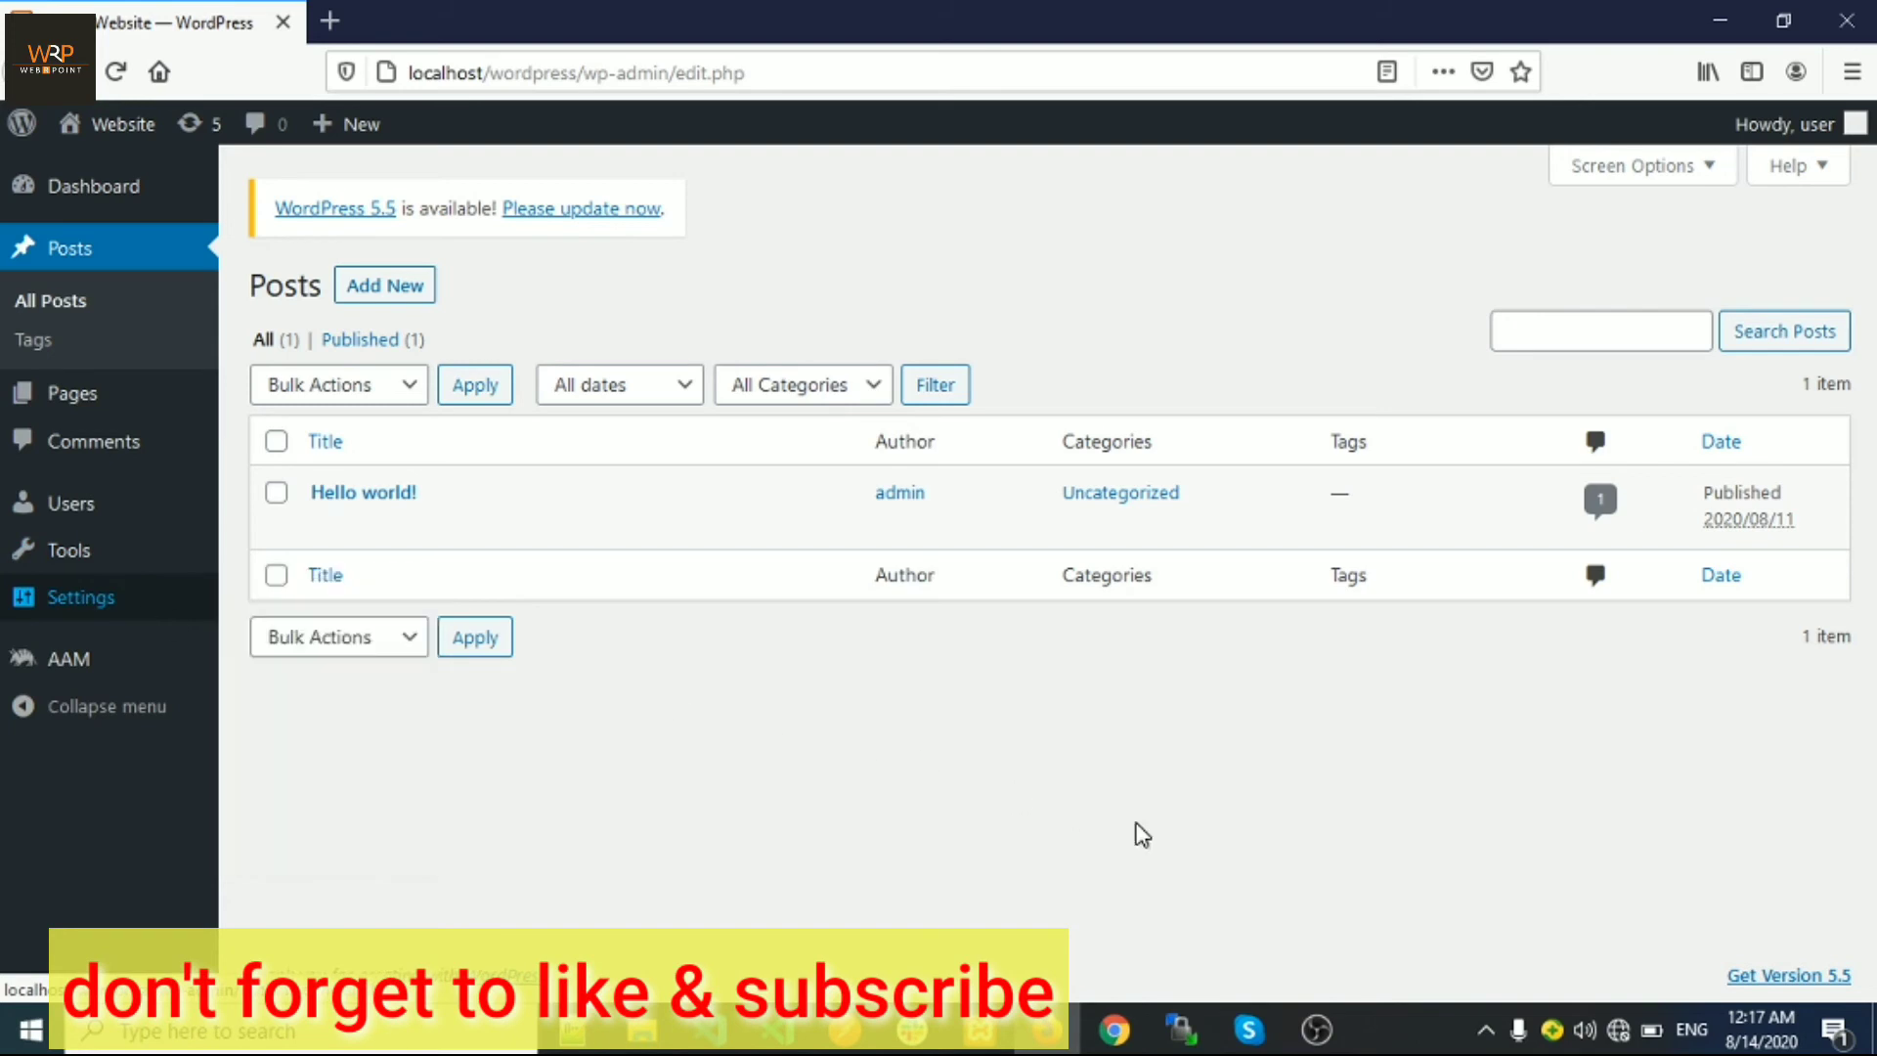
- Return to the AAM page in Chrome and restrict the entire Tools and Settings menus for the "user" account
mouse_move(1114, 1031)
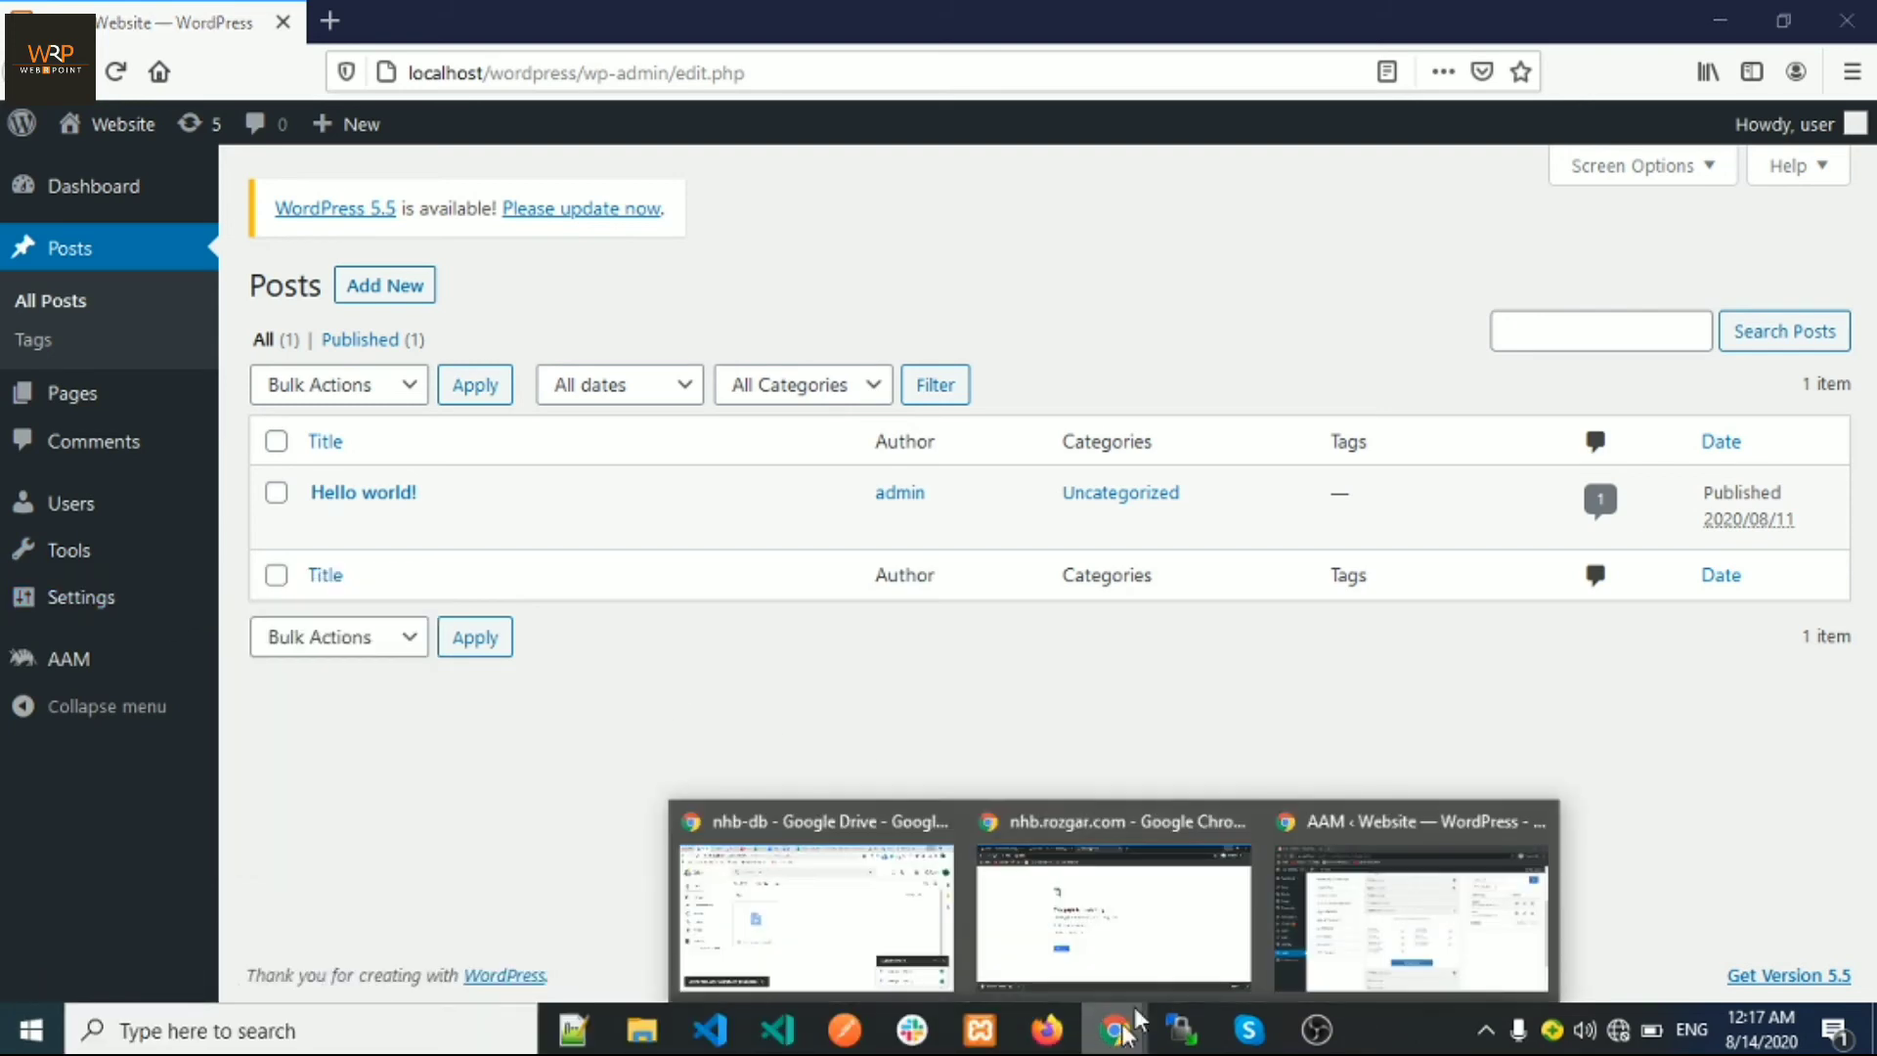
left_click(1340, 887)
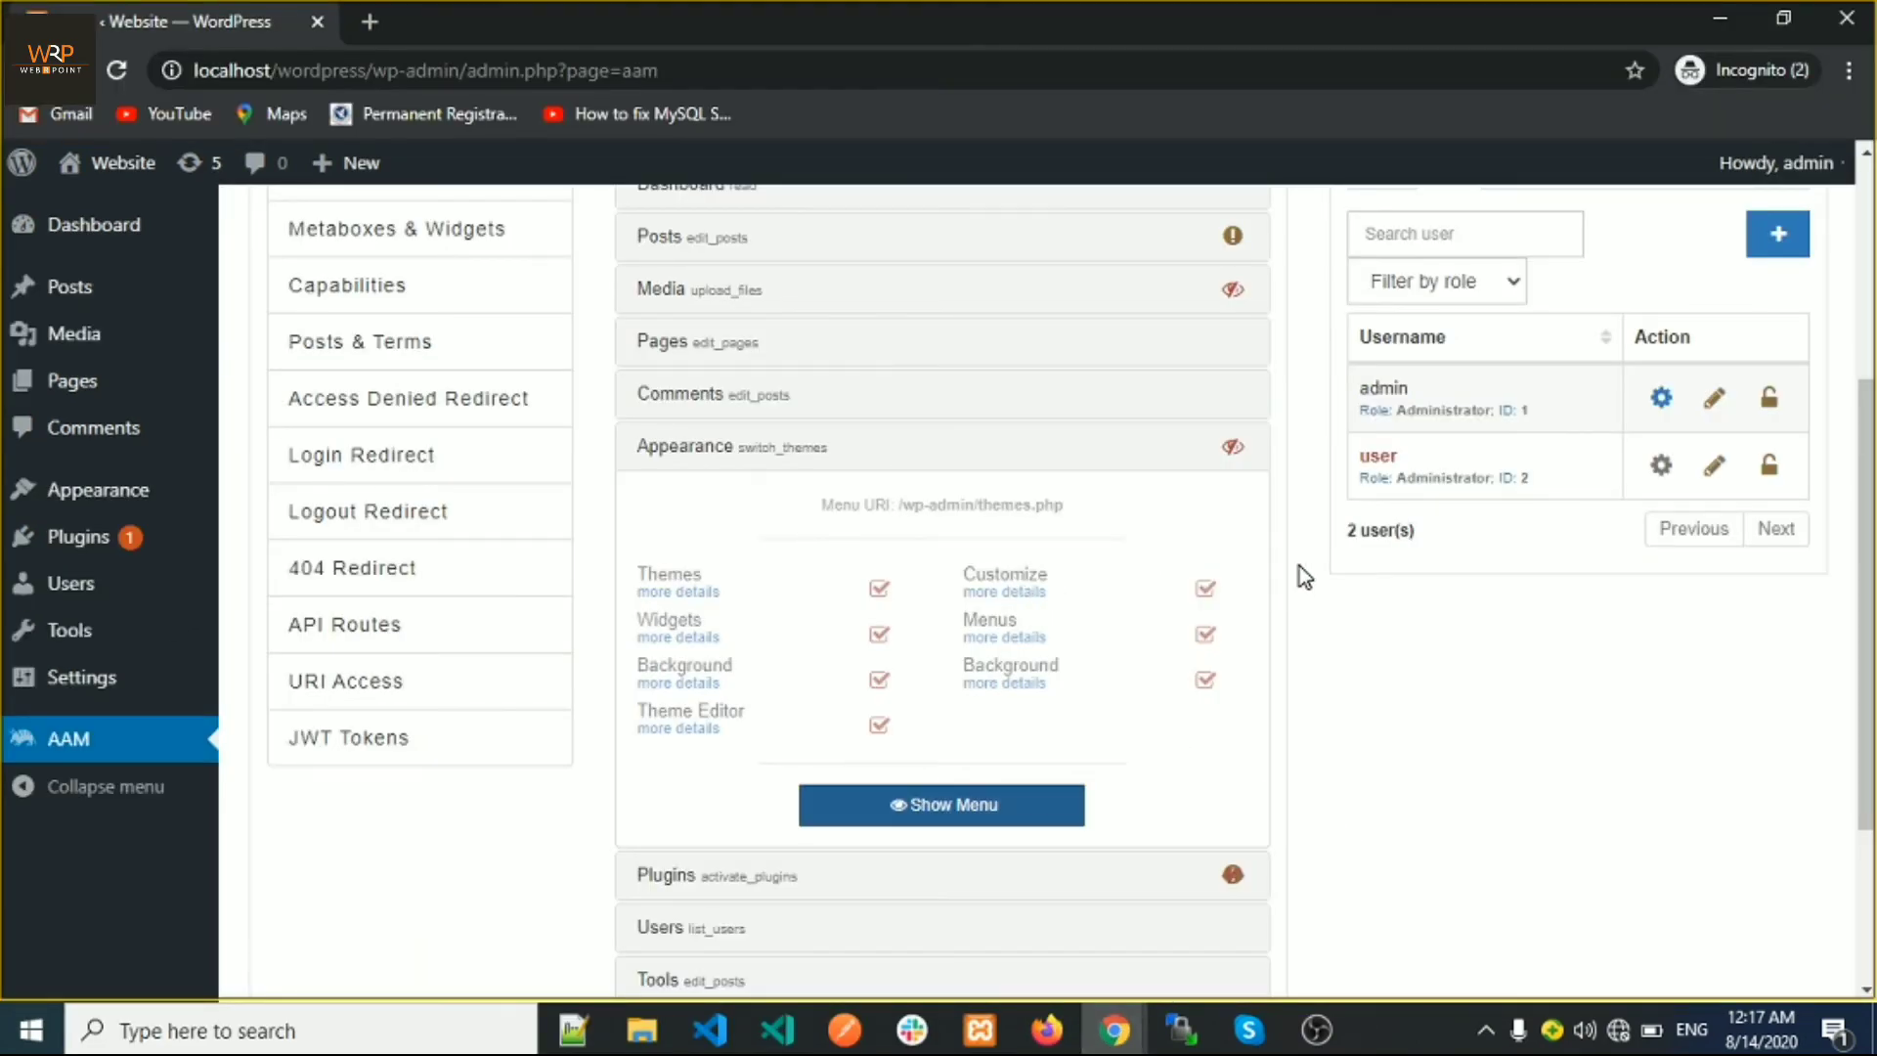
scroll(1299, 566, "down", 3)
left_click(767, 708)
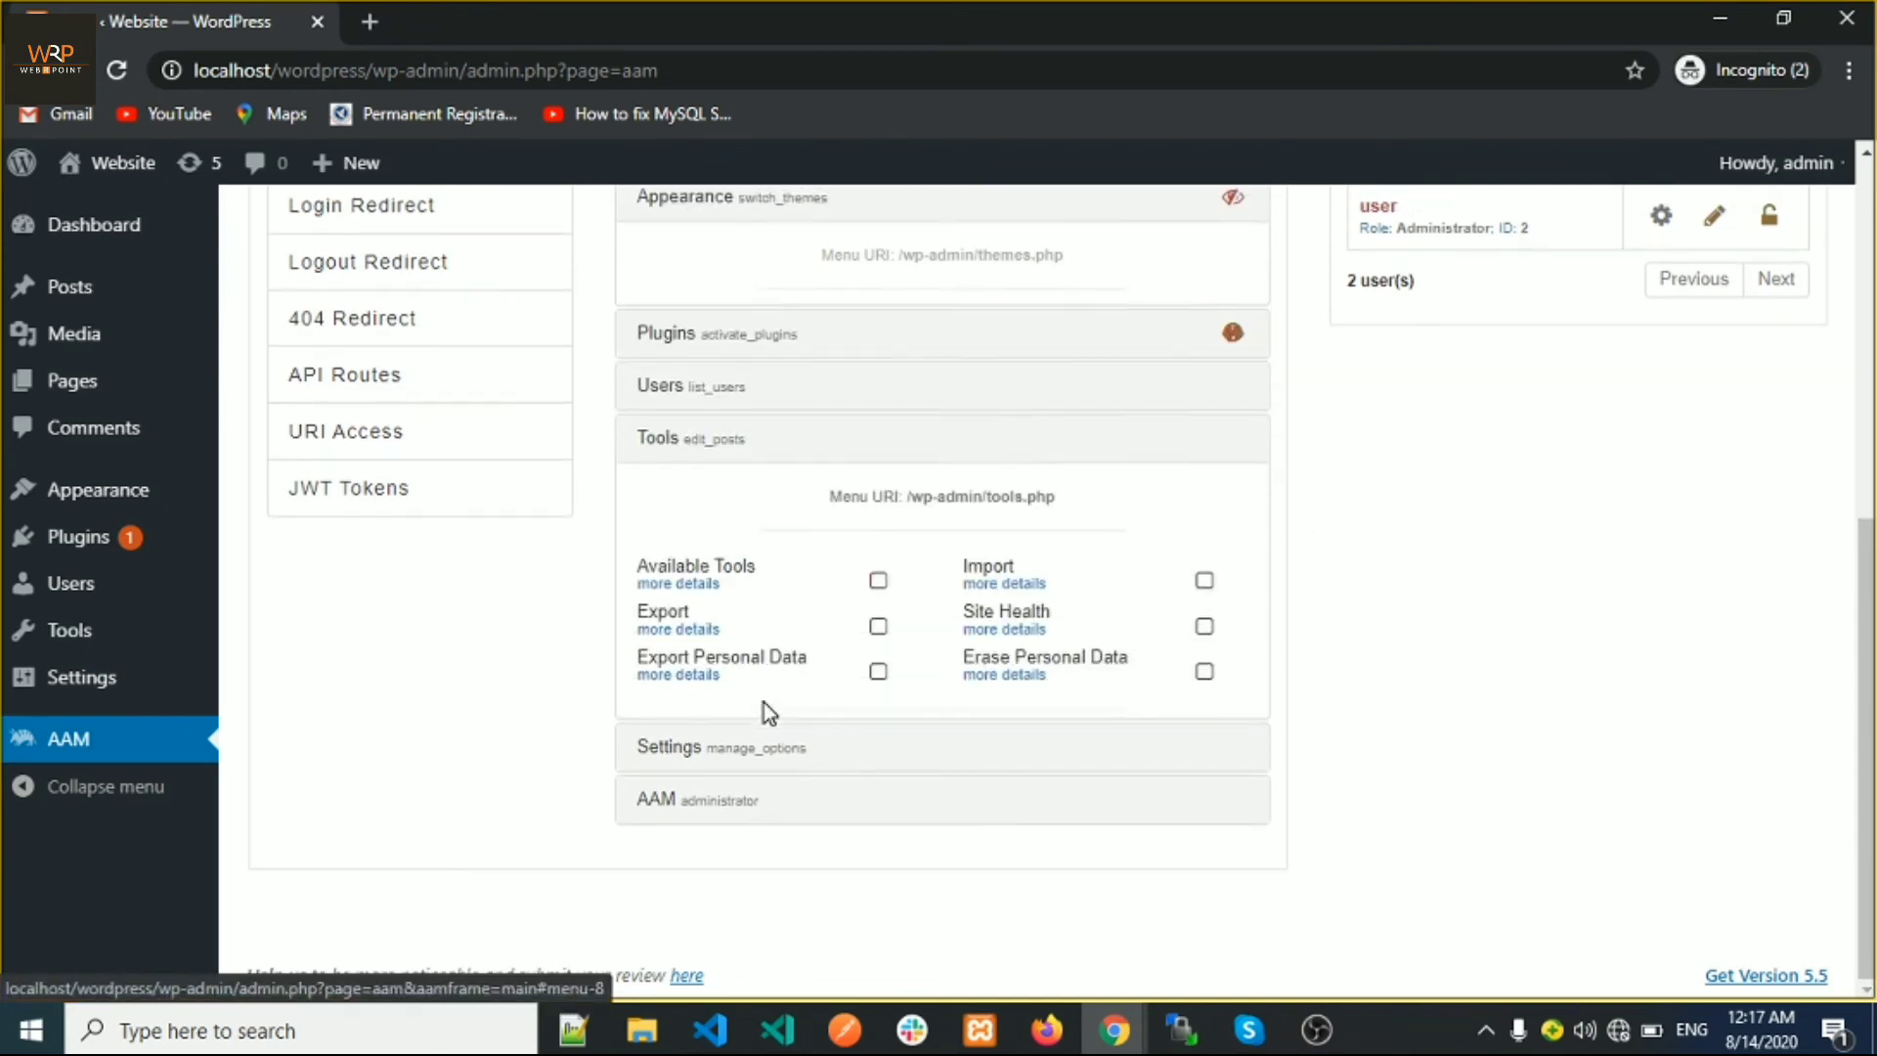
left_click(966, 687)
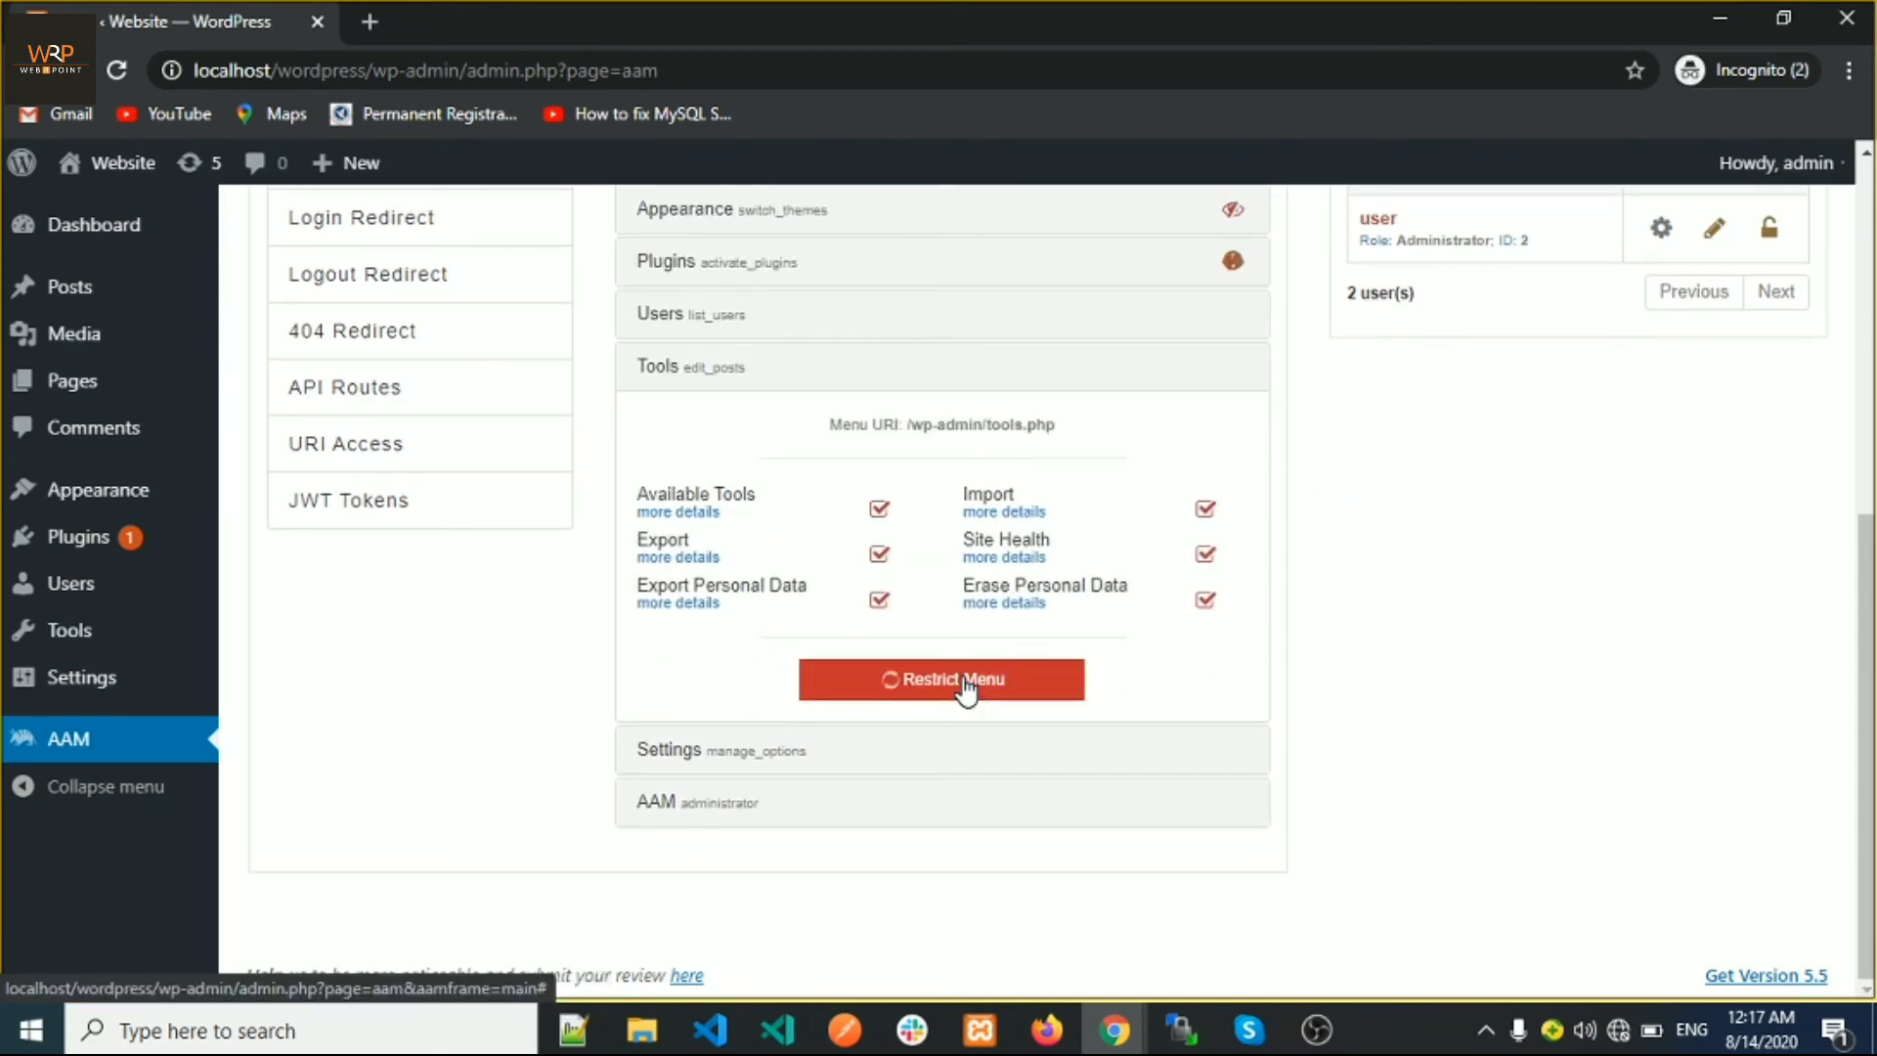
left_click(731, 767)
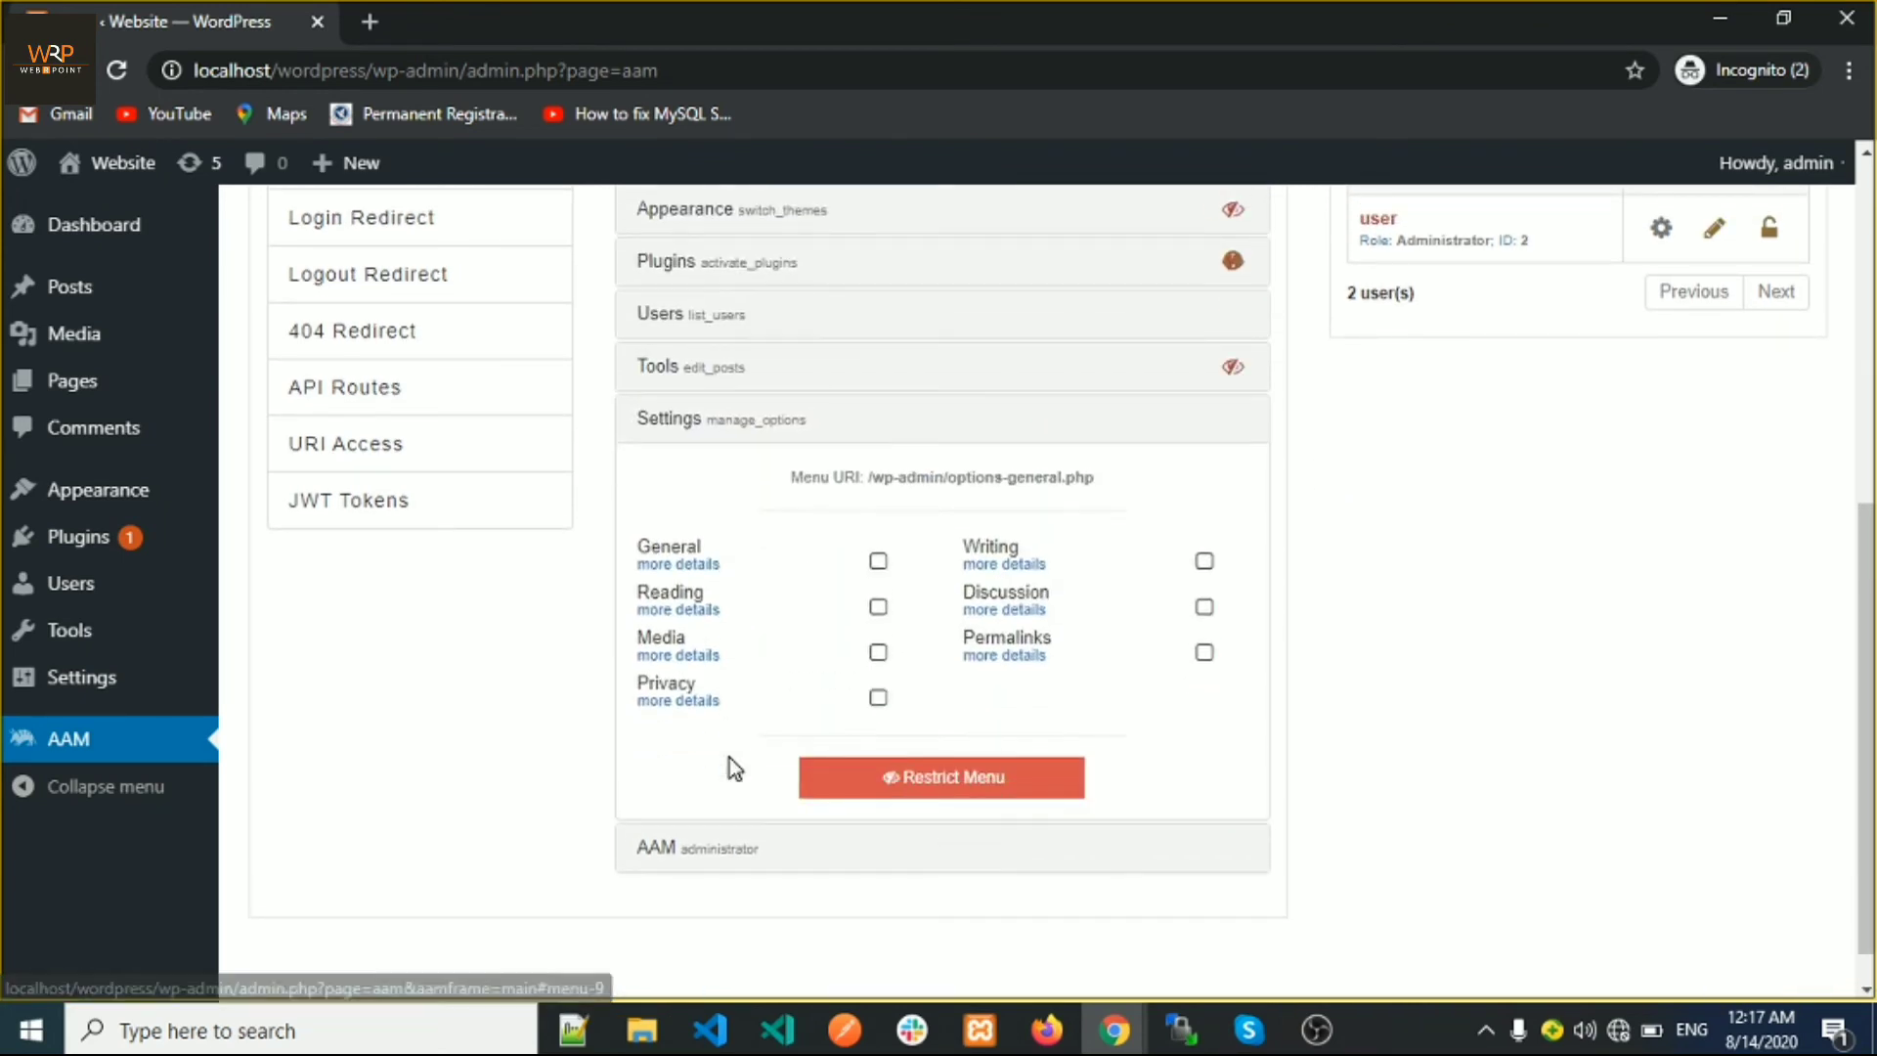
left_click(957, 802)
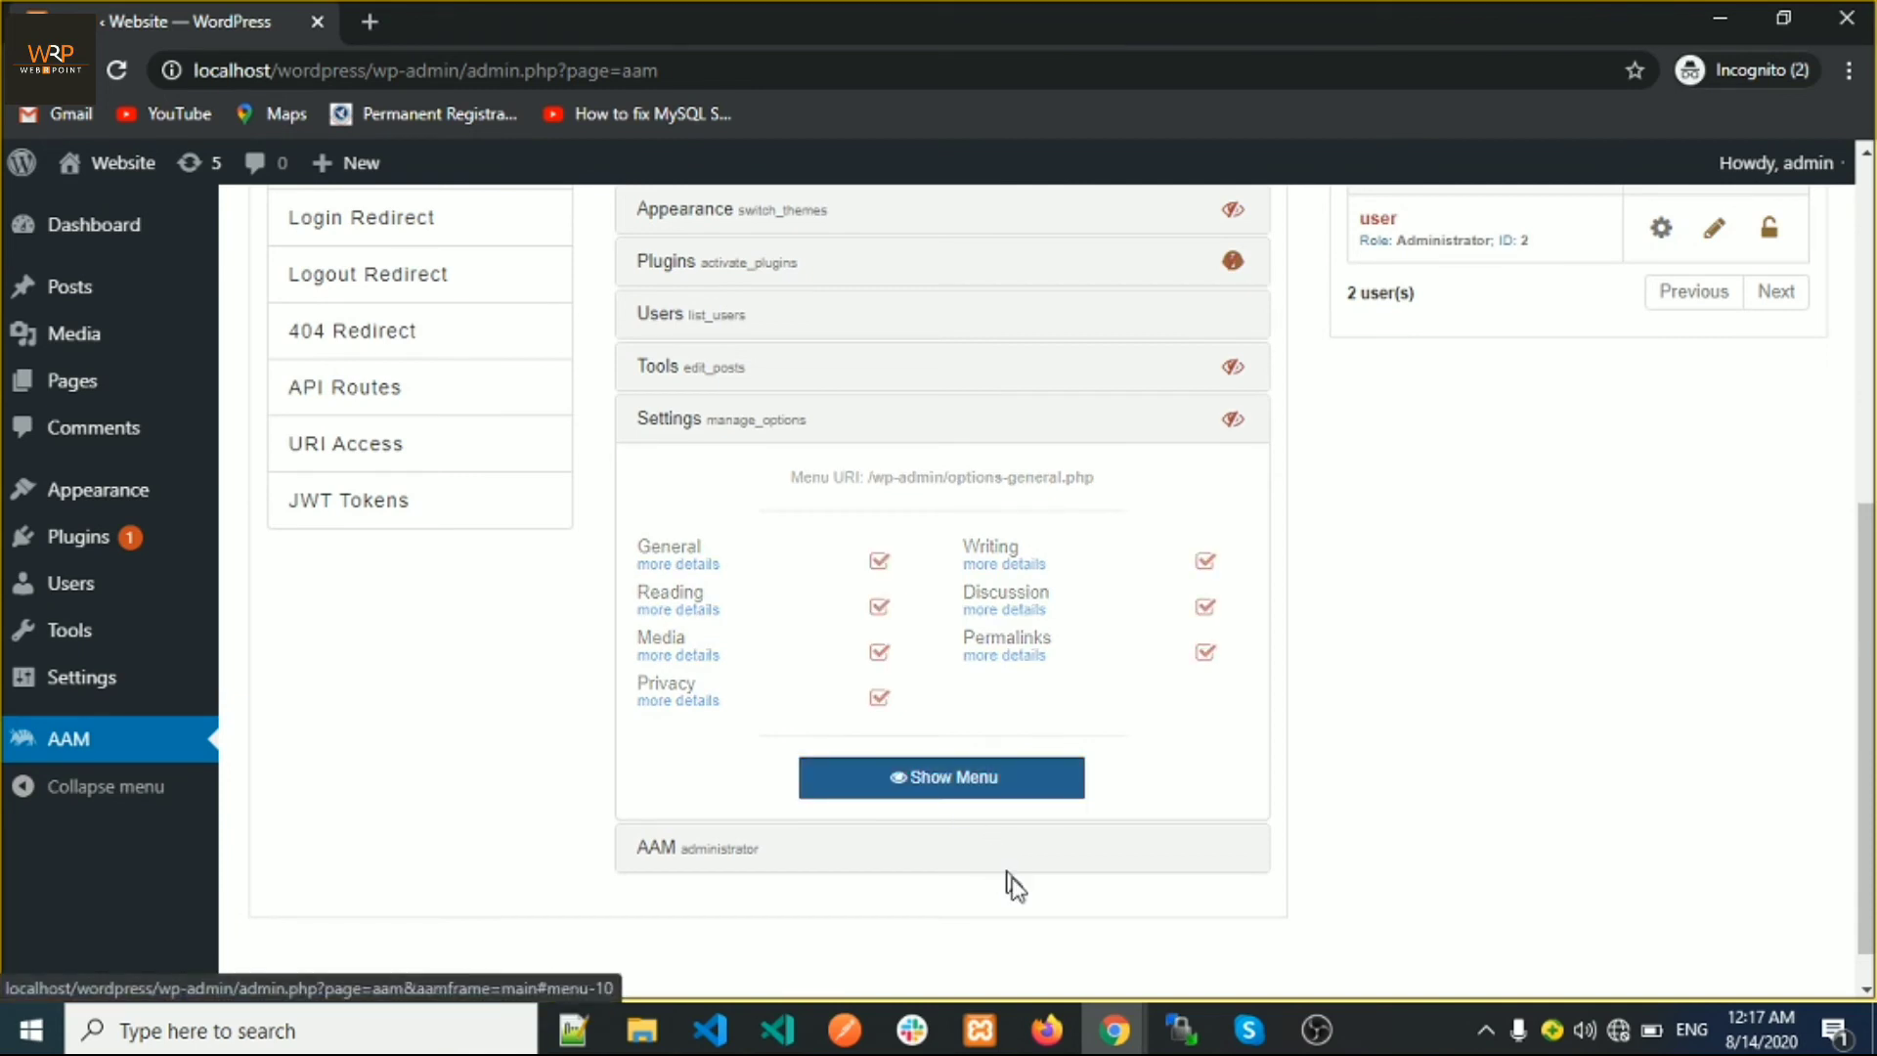
- Switch to Firefox, reload the page and check the sidebar for the Tools and Settings menus
left_click(1056, 1036)
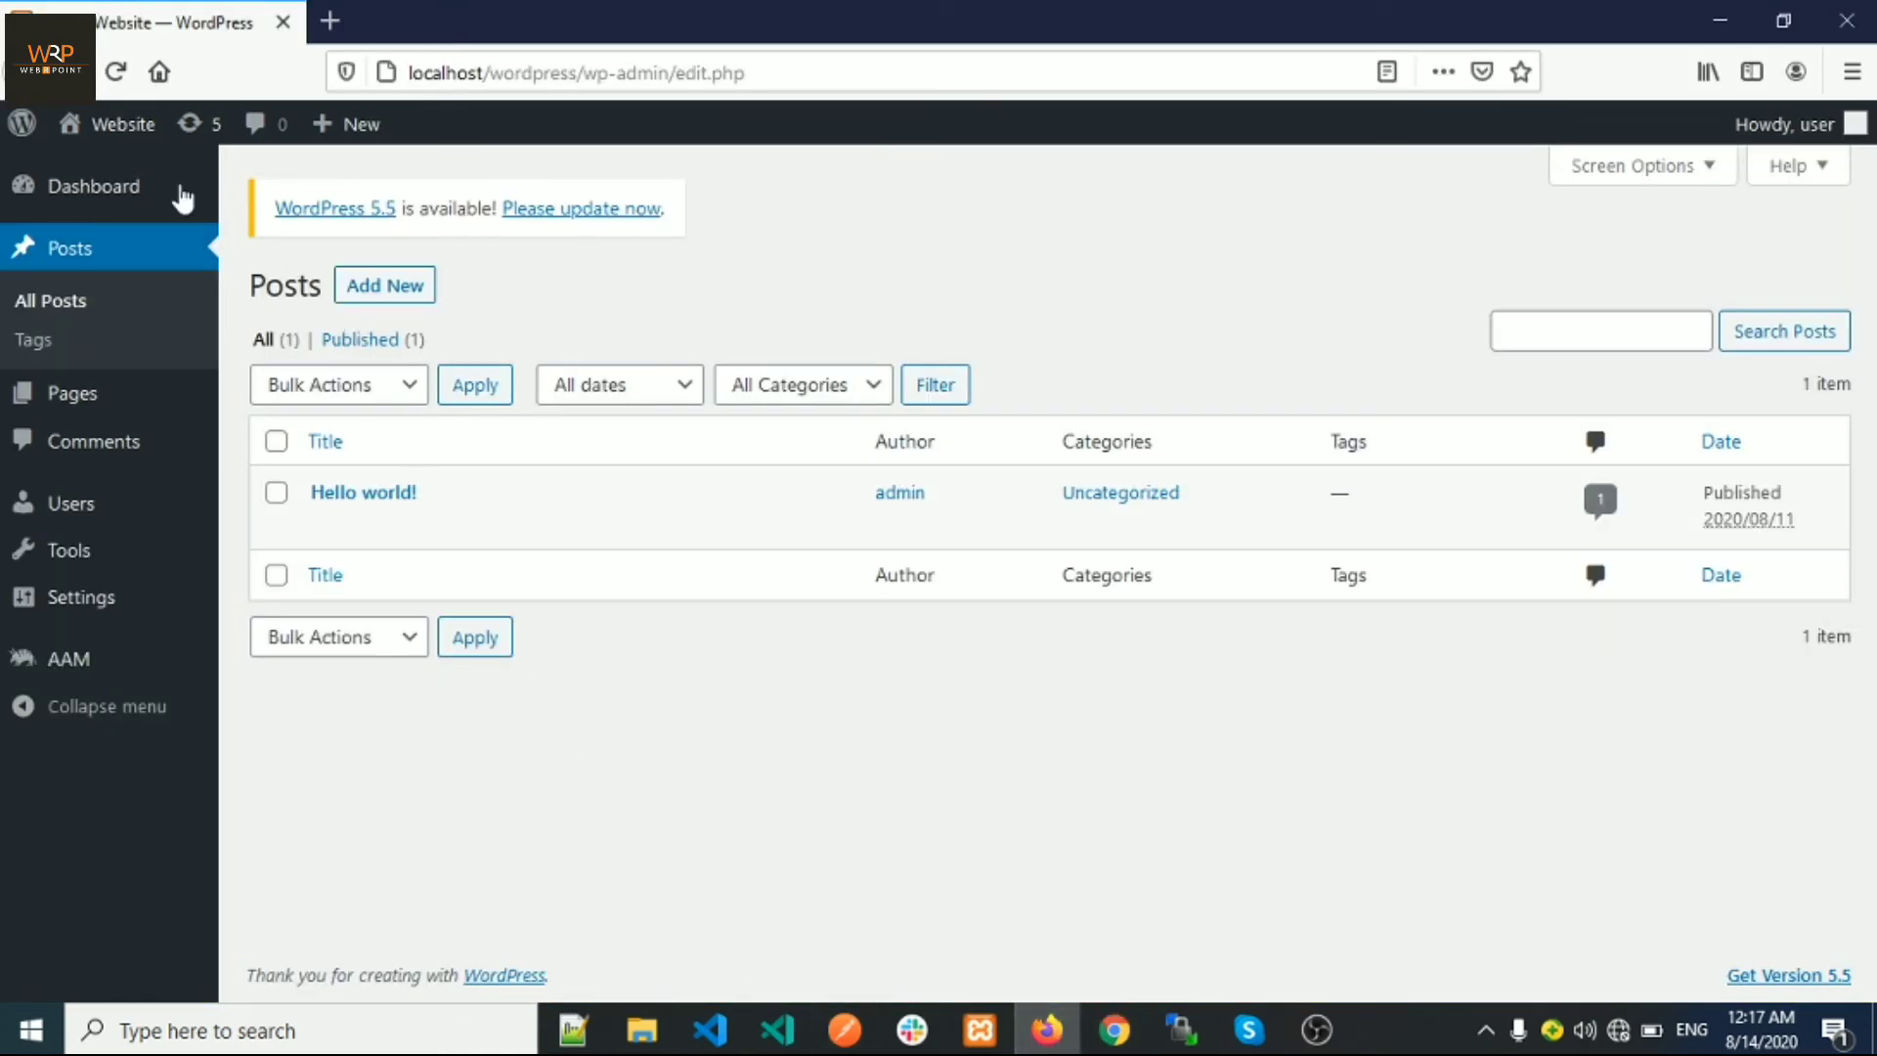
left_click(116, 73)
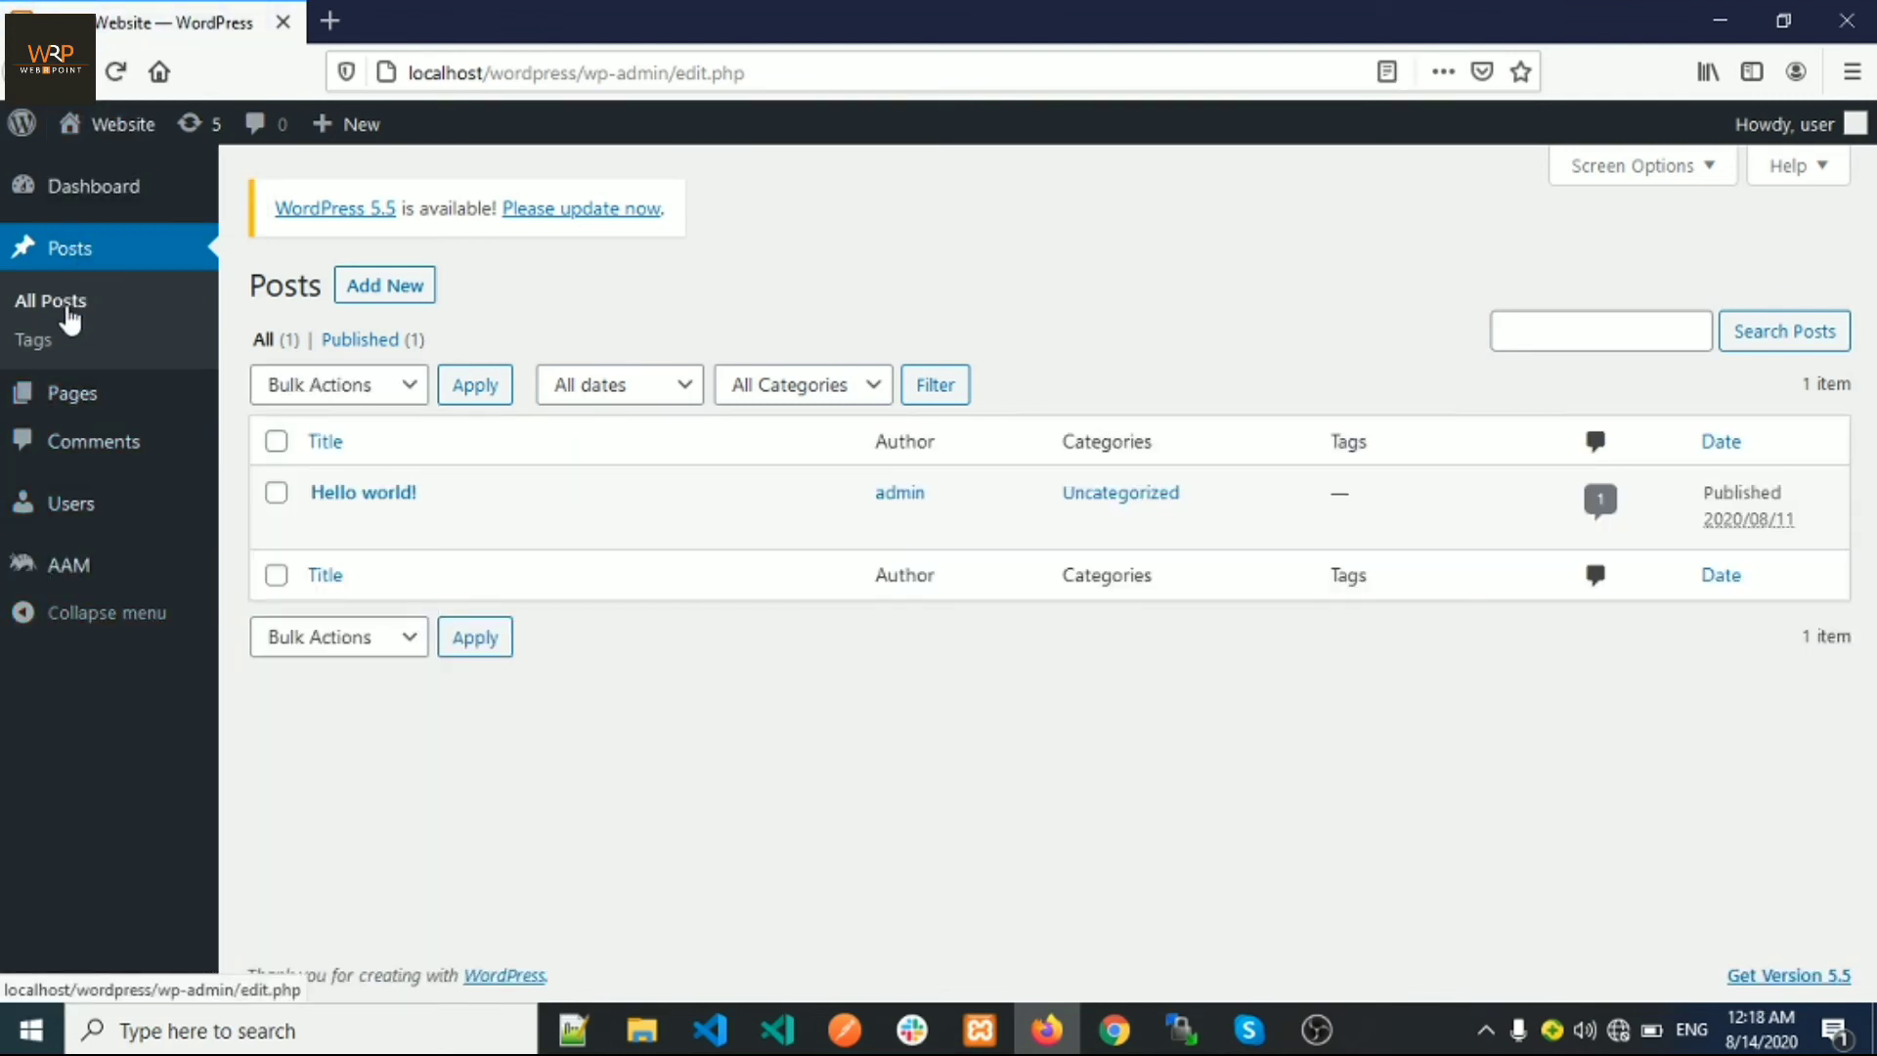
mouse_move(70, 399)
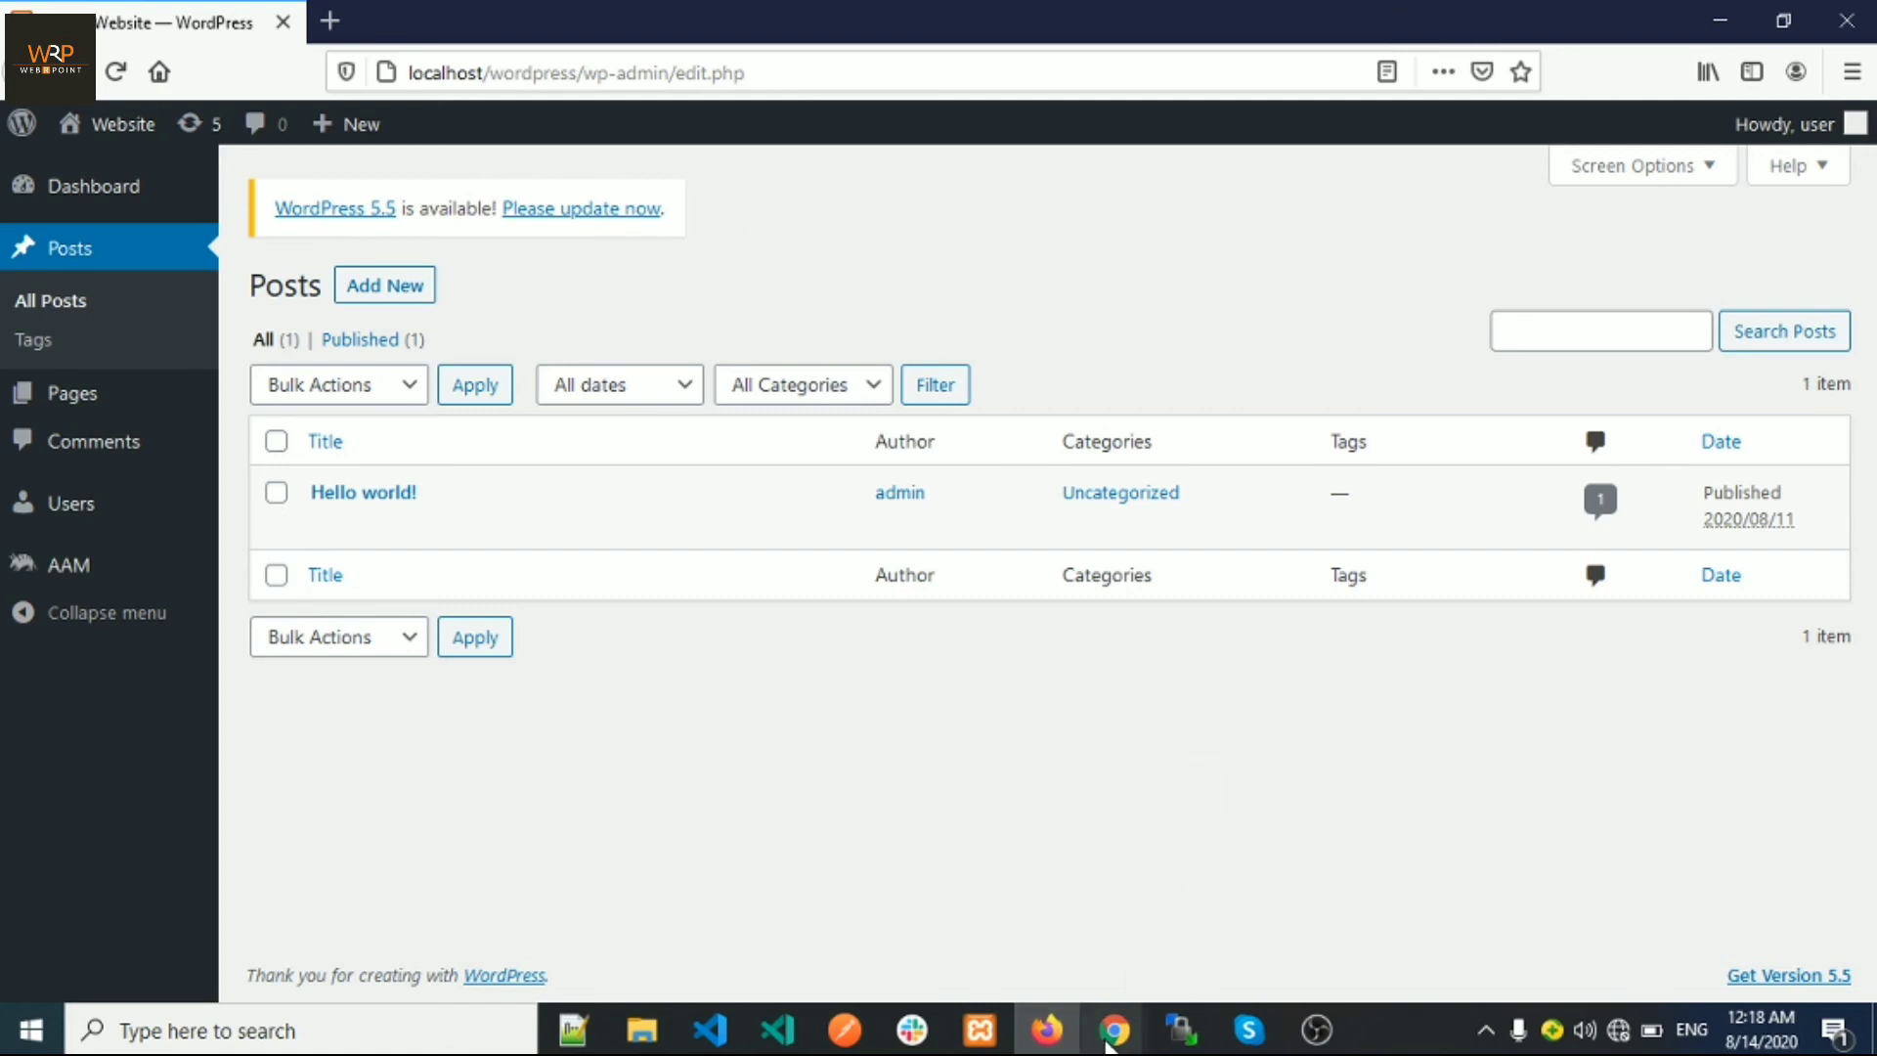
- Return to AAM in Chrome, reload the "user" account's access settings and review the restrictions in its Backend Menu list
mouse_move(1109, 1036)
left_click(1309, 939)
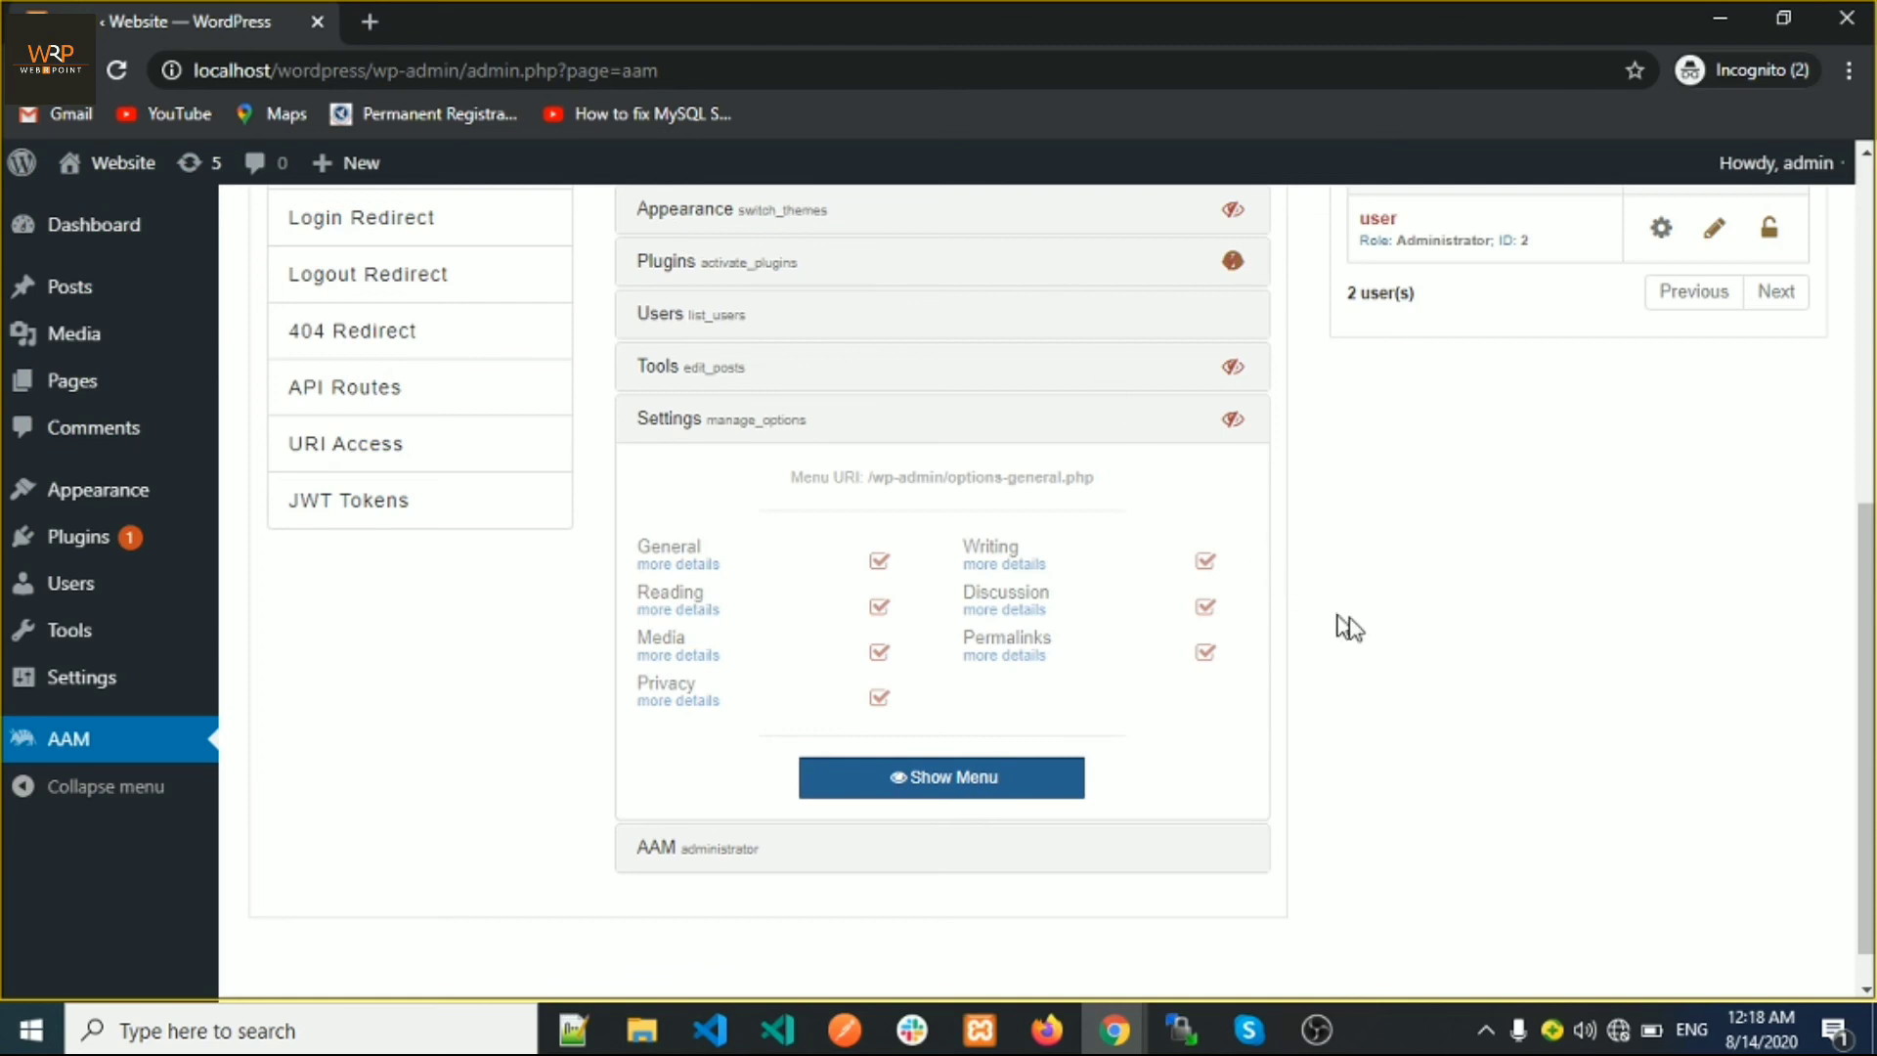
scroll(1358, 626, "up", 6)
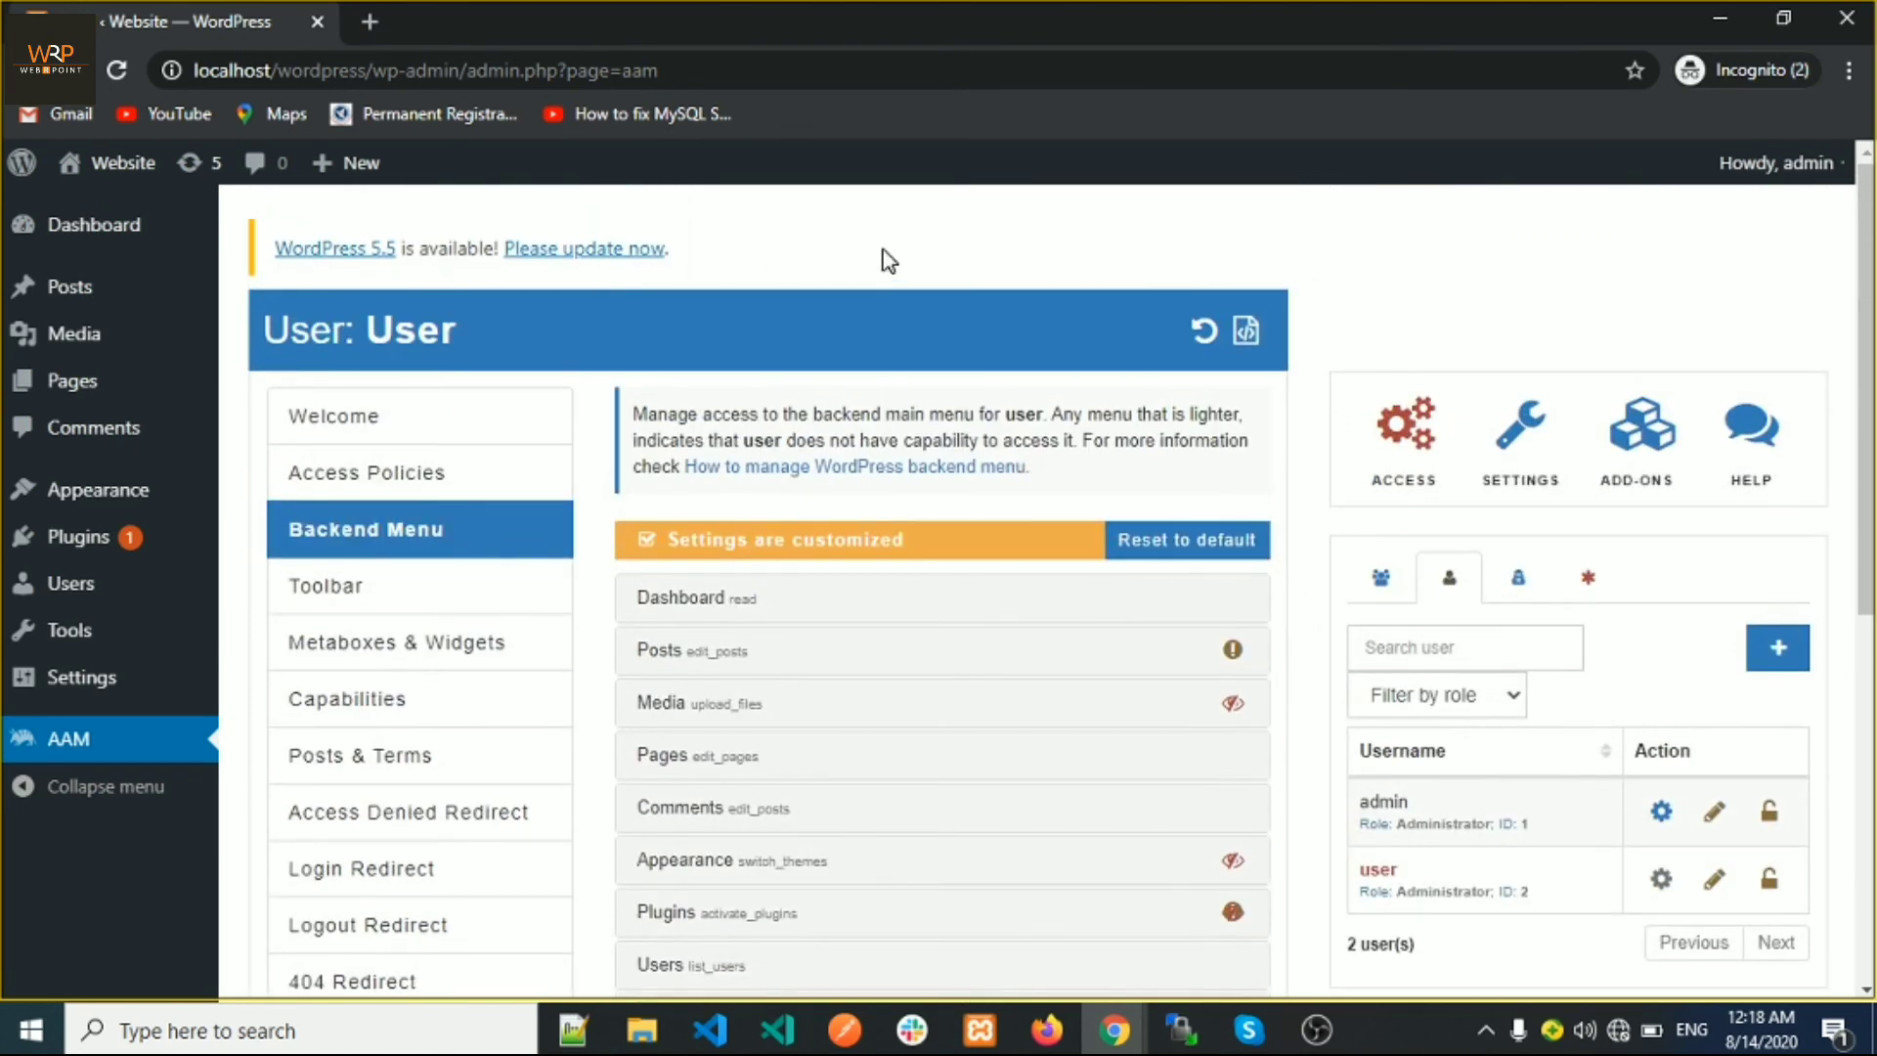
scroll(946, 259, "down", 2)
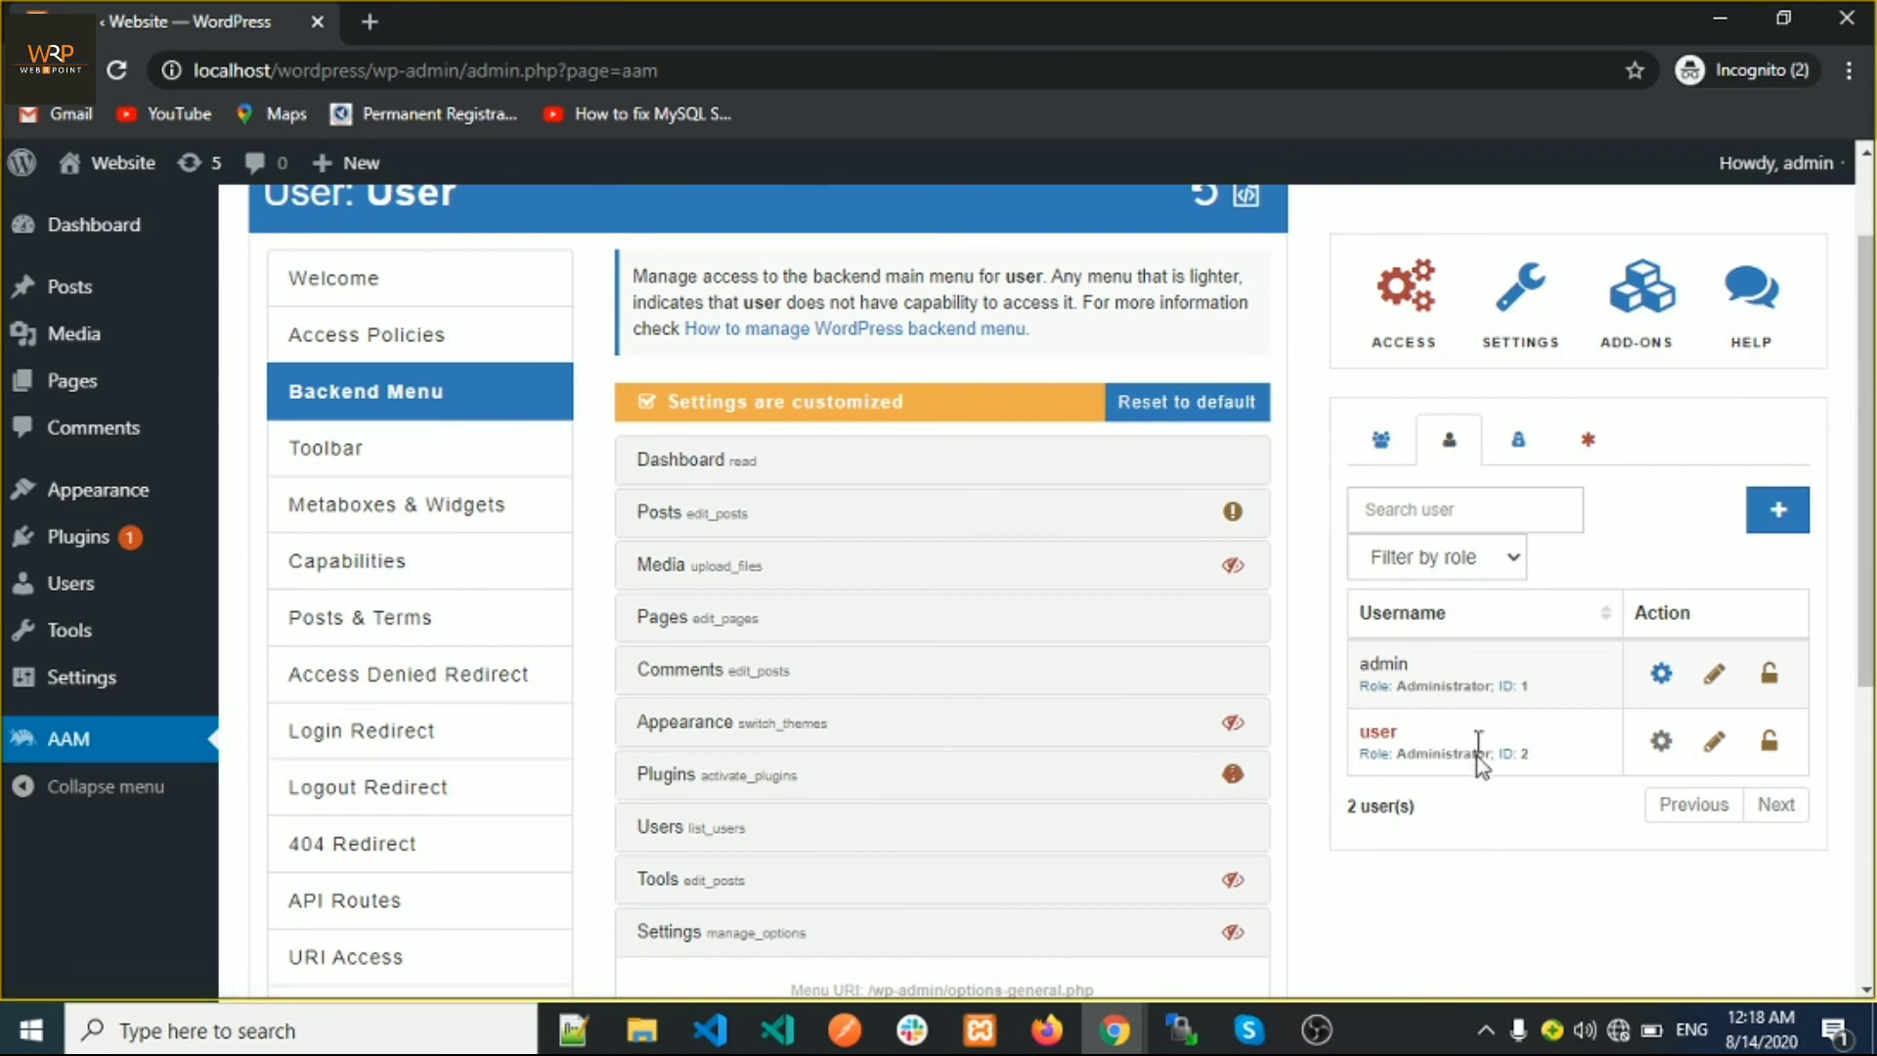
left_click(1661, 743)
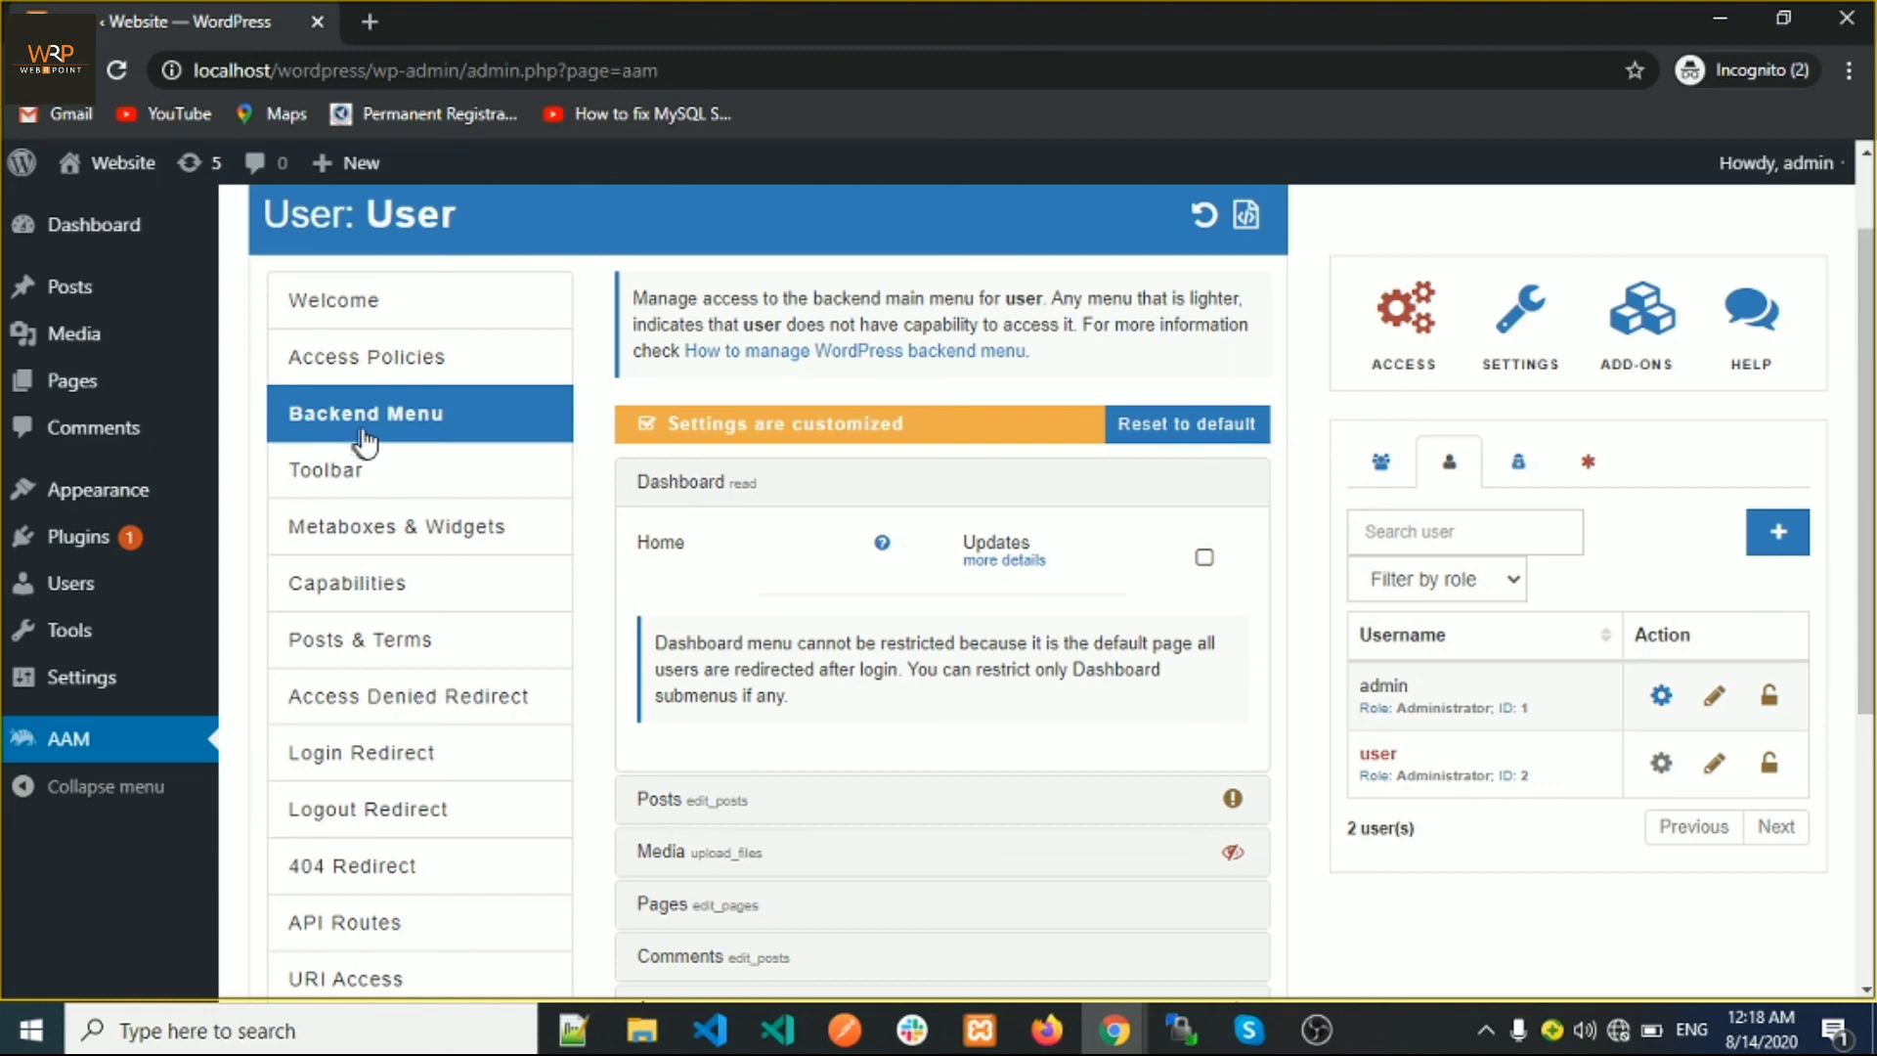
scroll(767, 538, "down", 4)
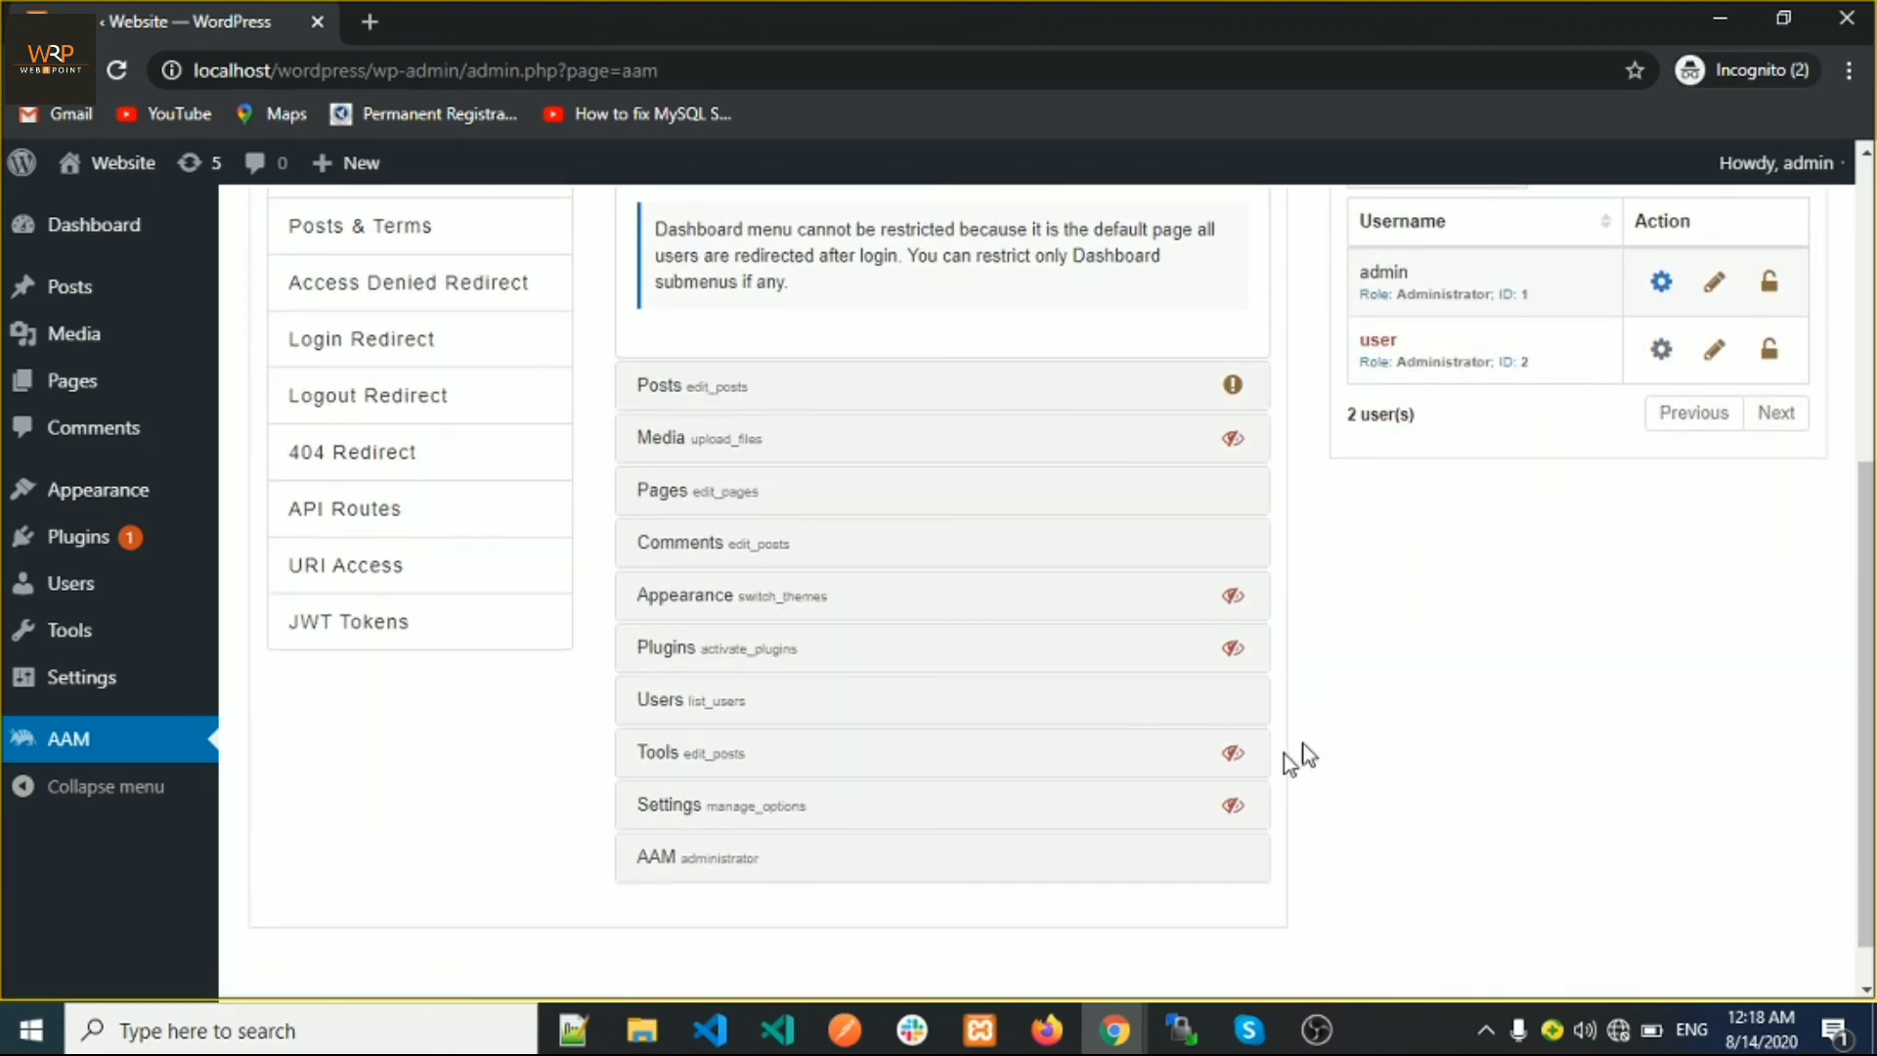
scroll(1339, 643, "up", 5)
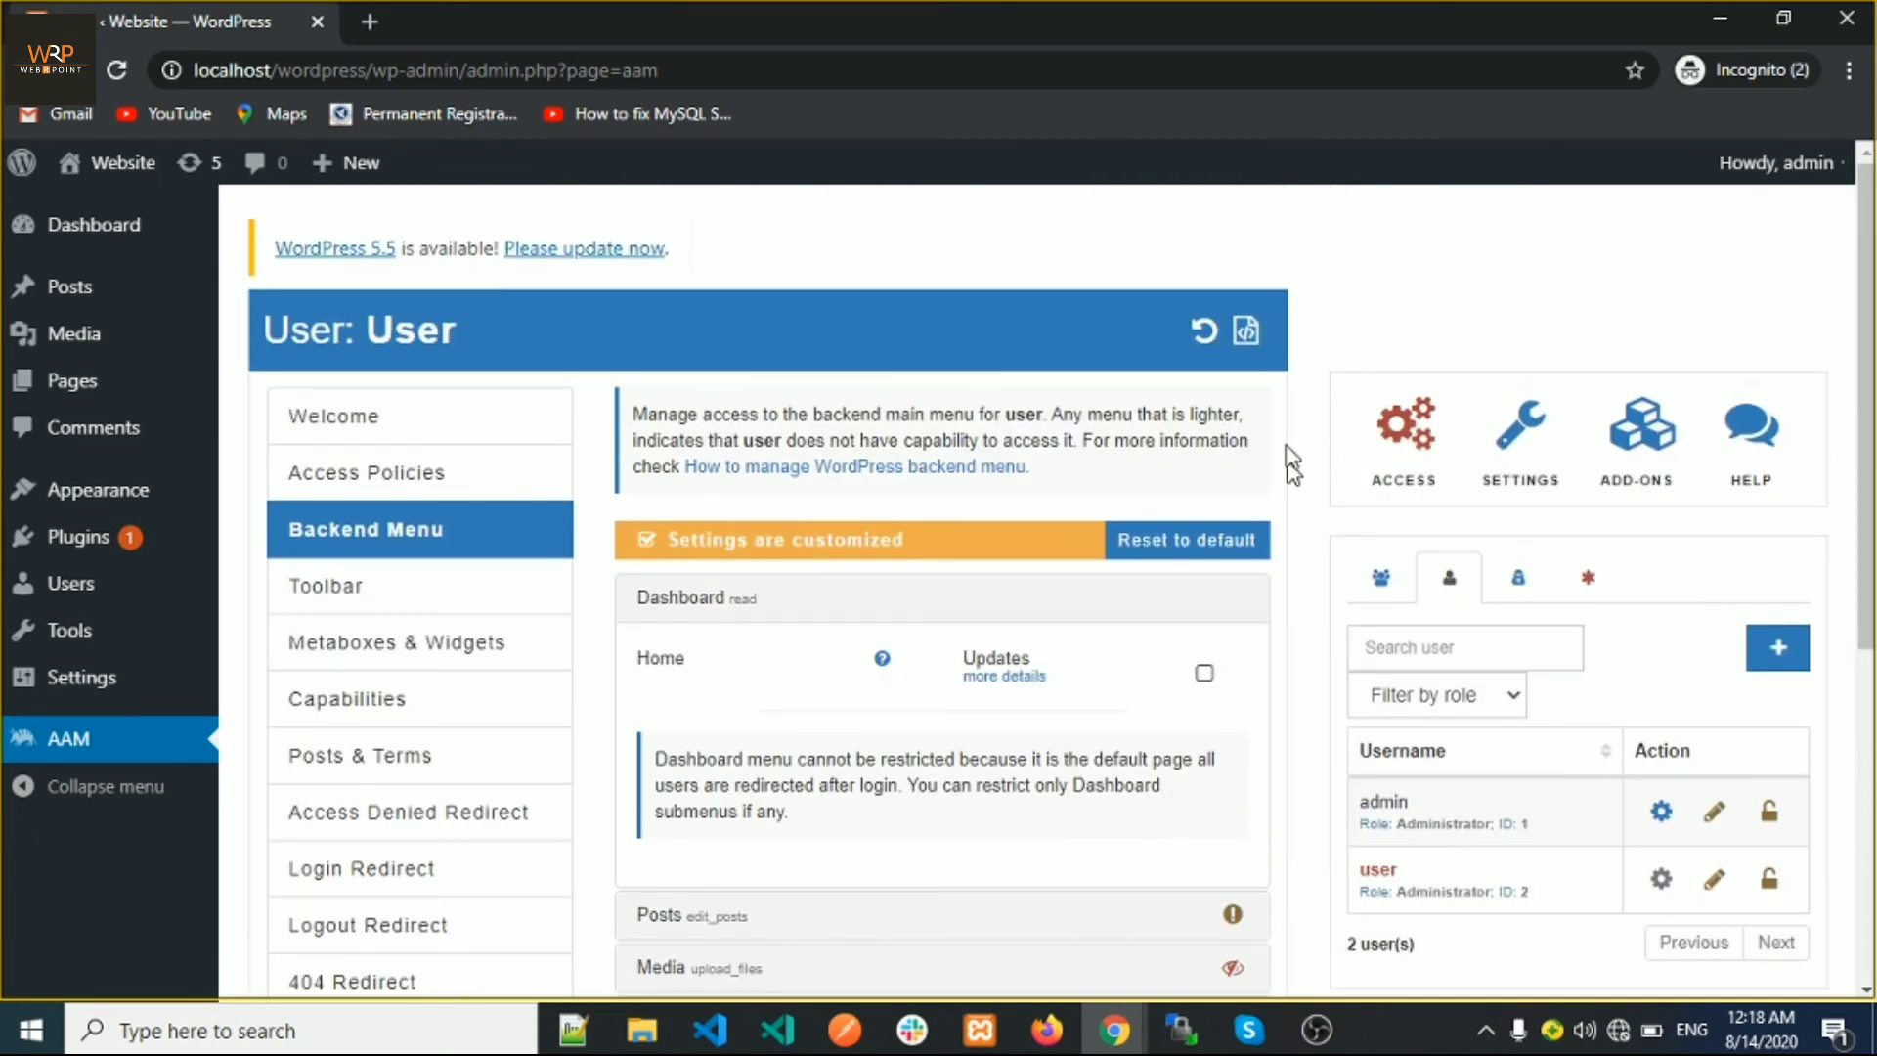